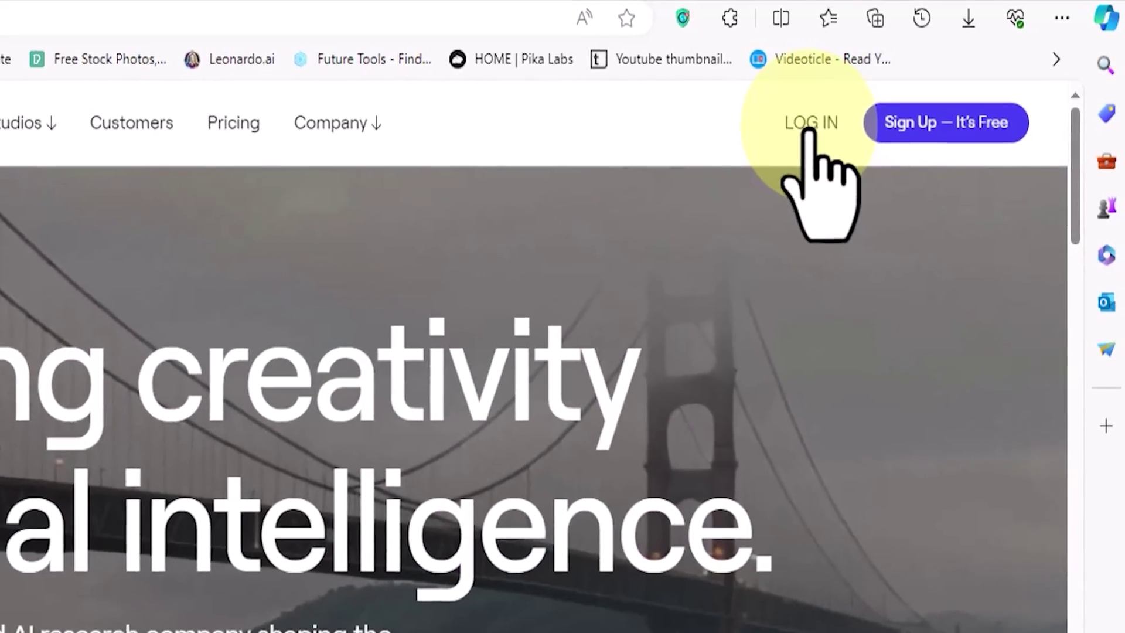
- Log in to Runway and open the Inpainting tool for editing videos
click(811, 124)
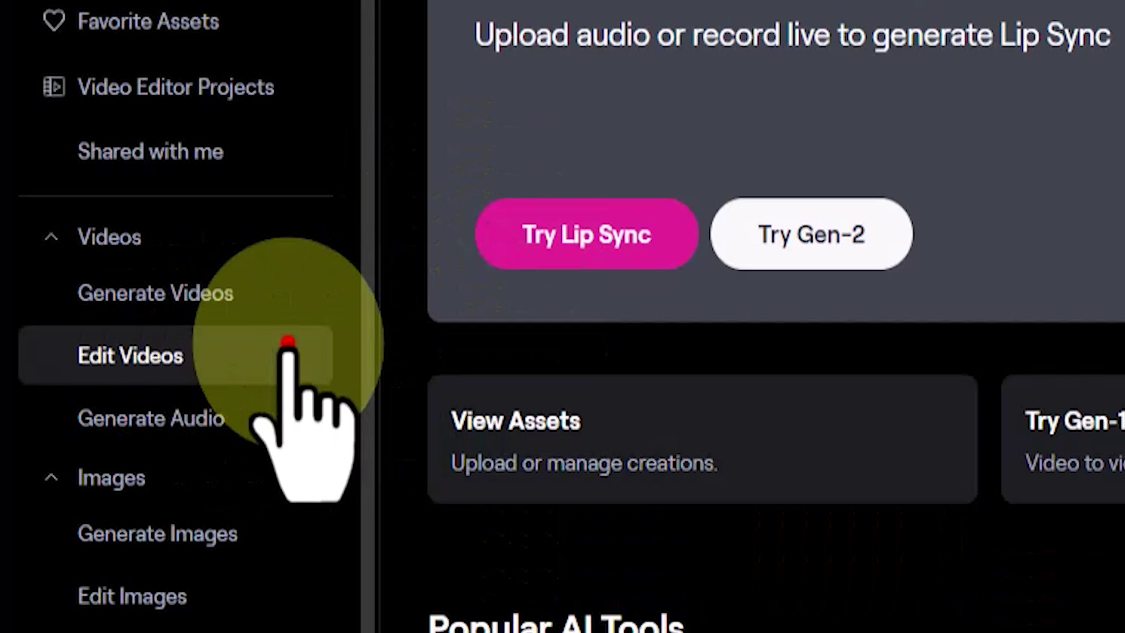
click(287, 343)
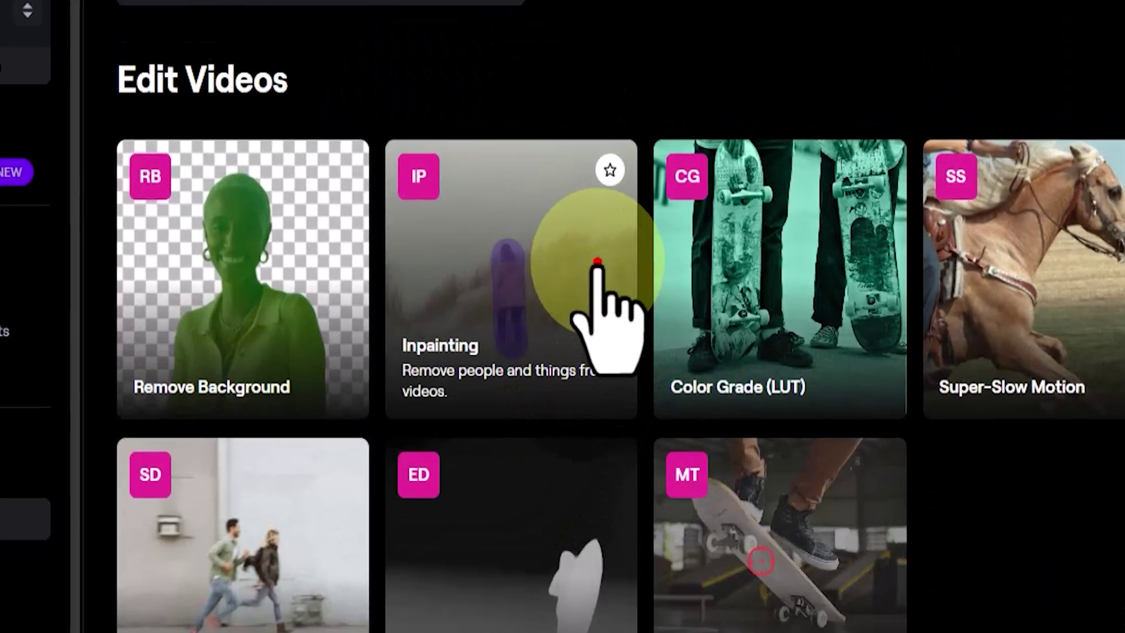
click(597, 261)
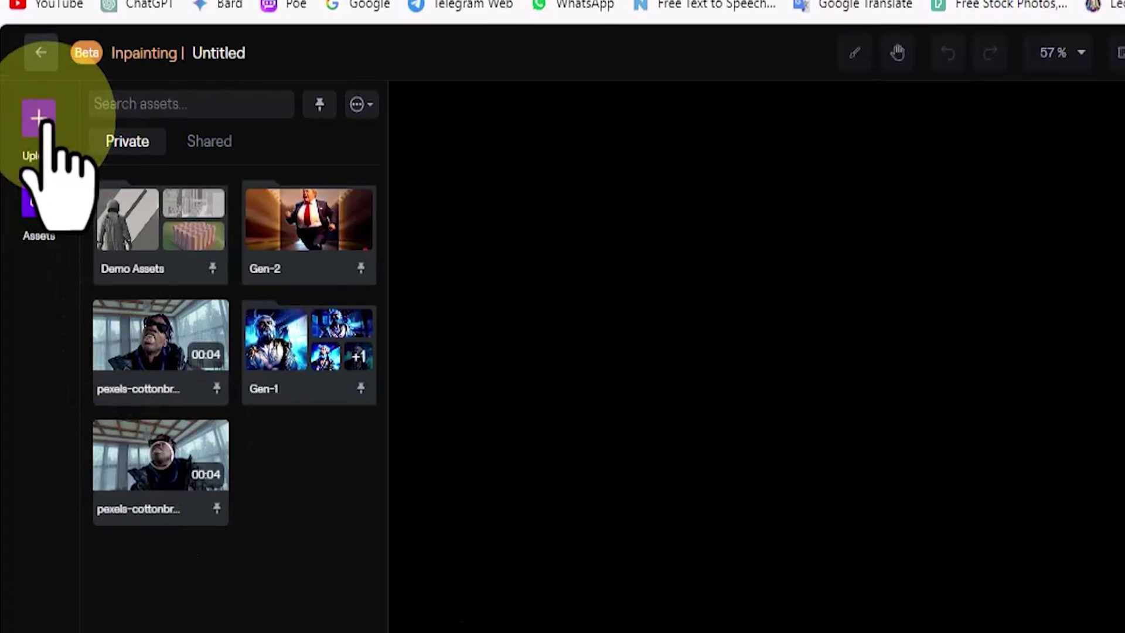
- Upload 7677339-hd_1920_1080_25fps.mp4 and add it to the inpainting timeline
click(41, 119)
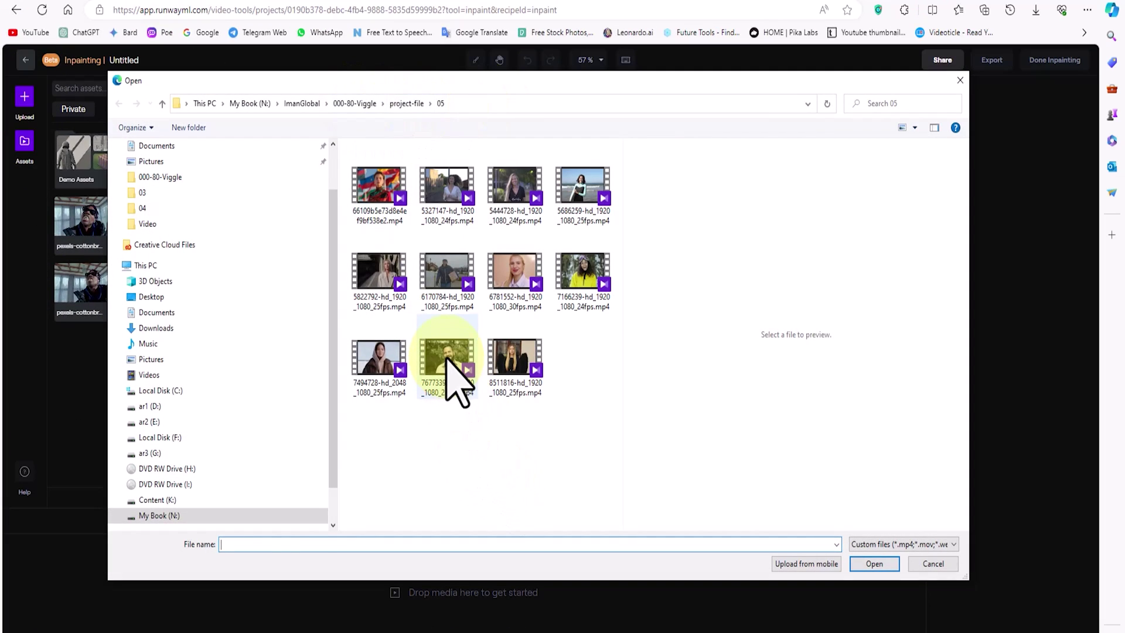
click(447, 356)
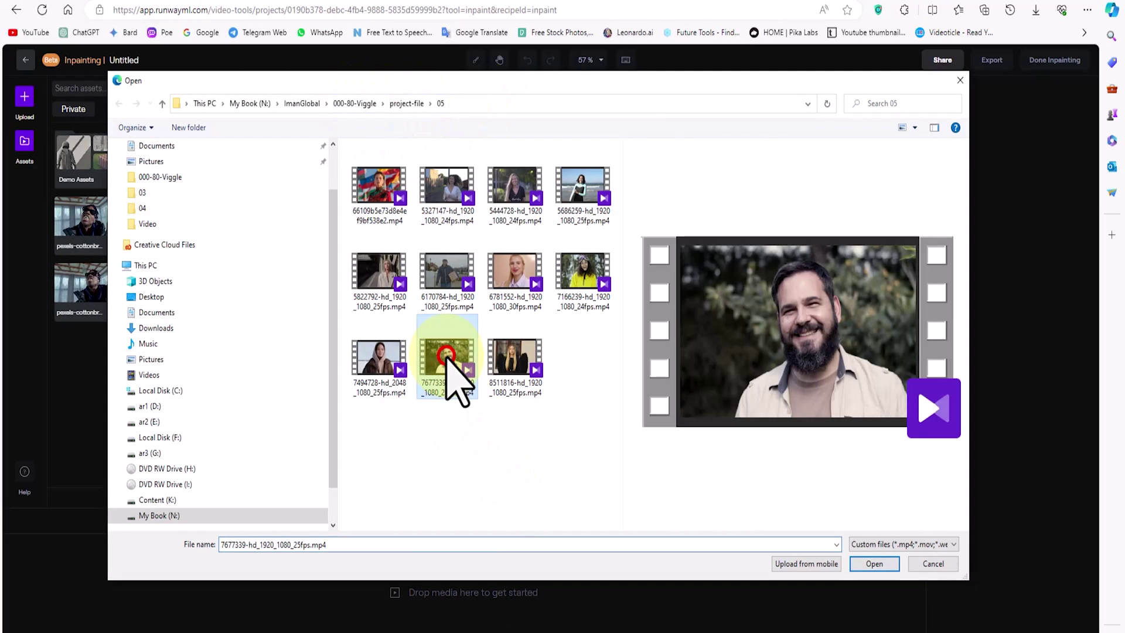
click(891, 562)
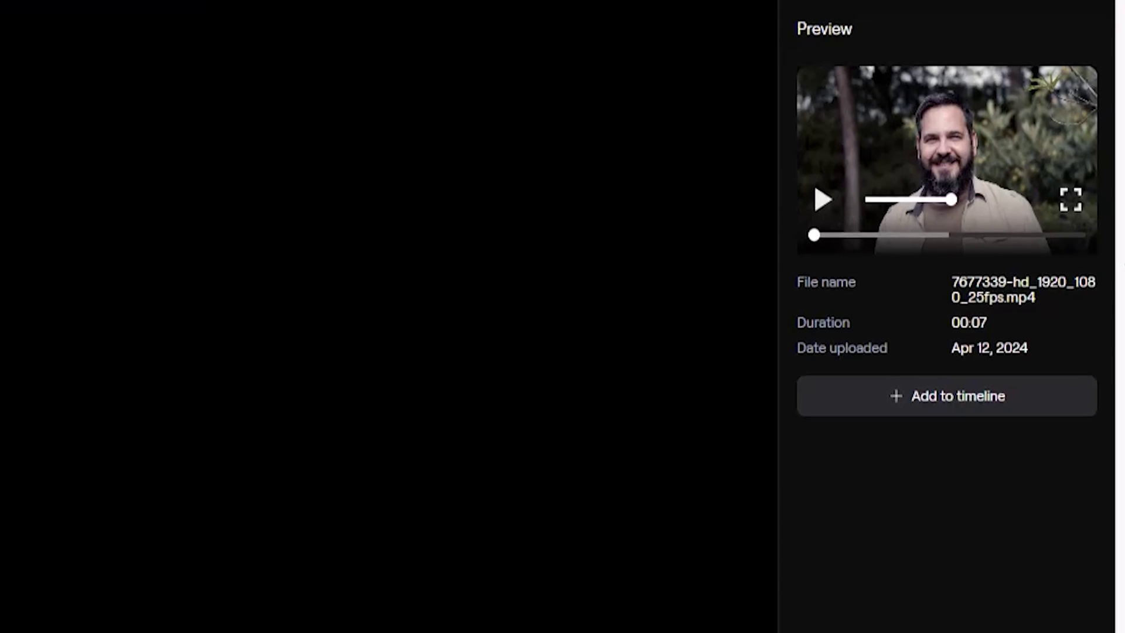
click(1046, 394)
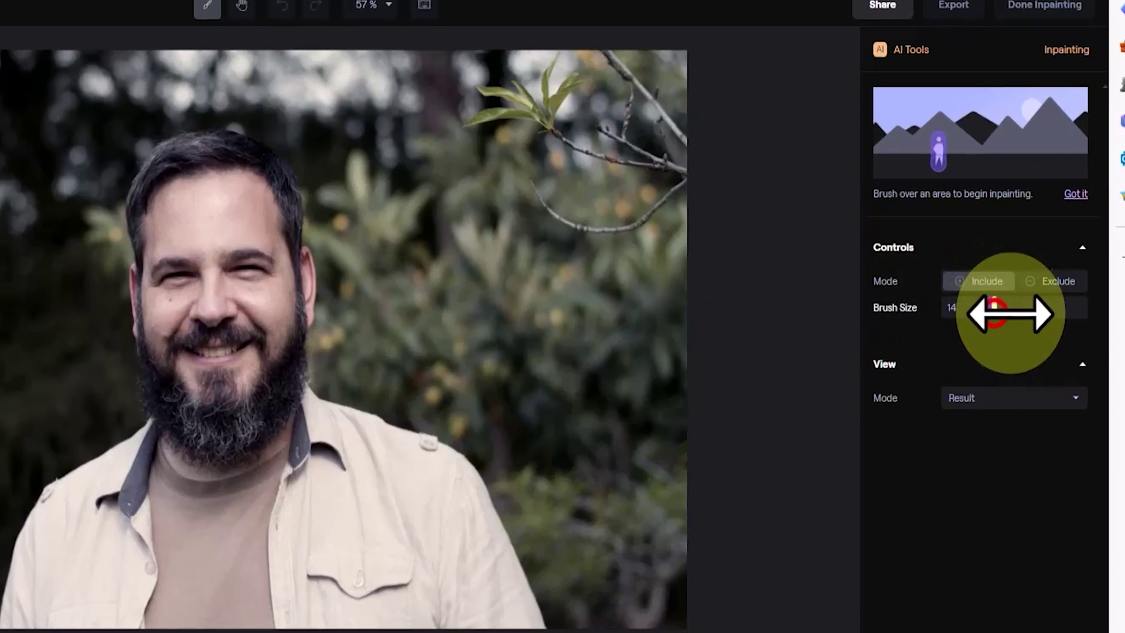
- Set the brush size to 47, paint over the man's entire figure to remove him, and preview the result
drag(995, 307, 1029, 308)
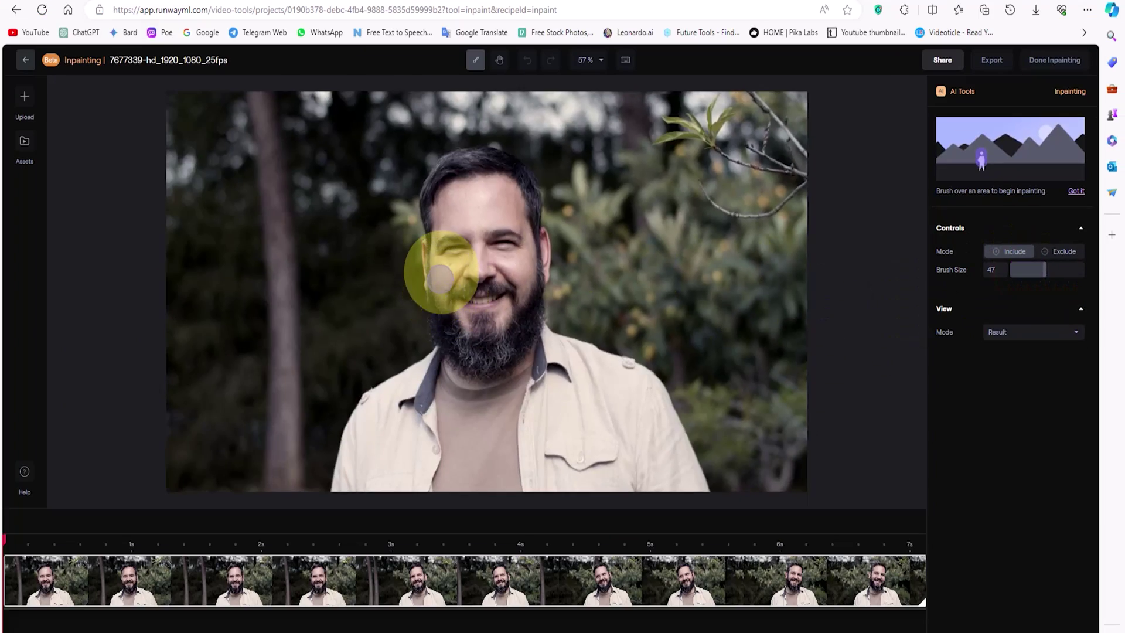
mouse_move(441, 273)
mouse_down()
mouse_move(522, 181)
mouse_move(540, 335)
mouse_move(698, 476)
mouse_up()
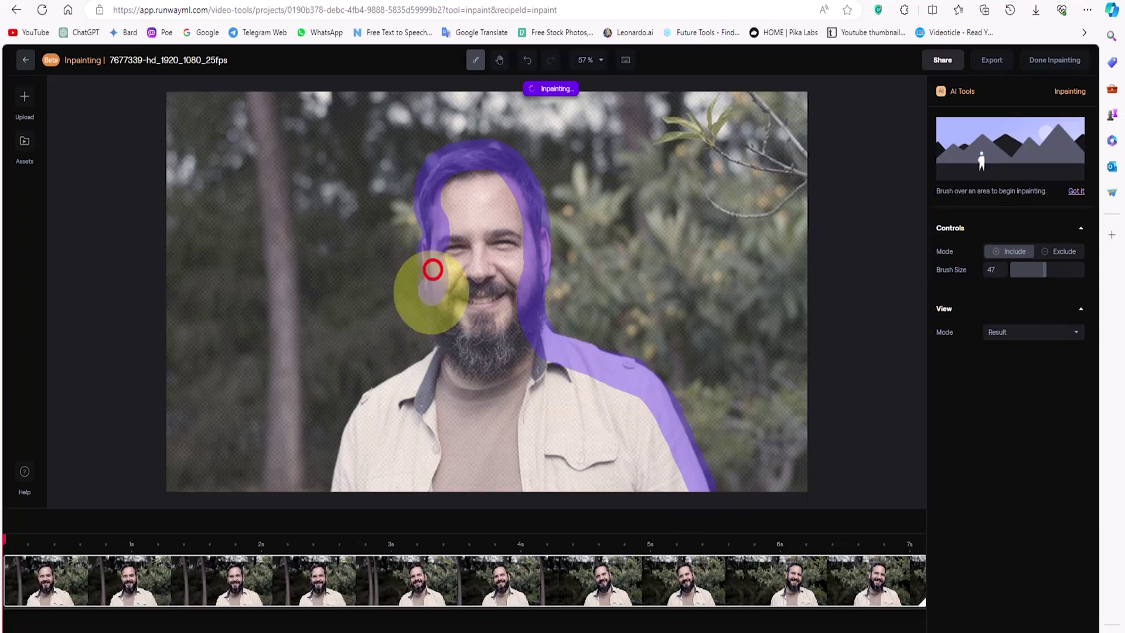
mouse_move(547, 474)
mouse_down()
mouse_move(670, 460)
mouse_move(502, 221)
mouse_move(464, 195)
mouse_up()
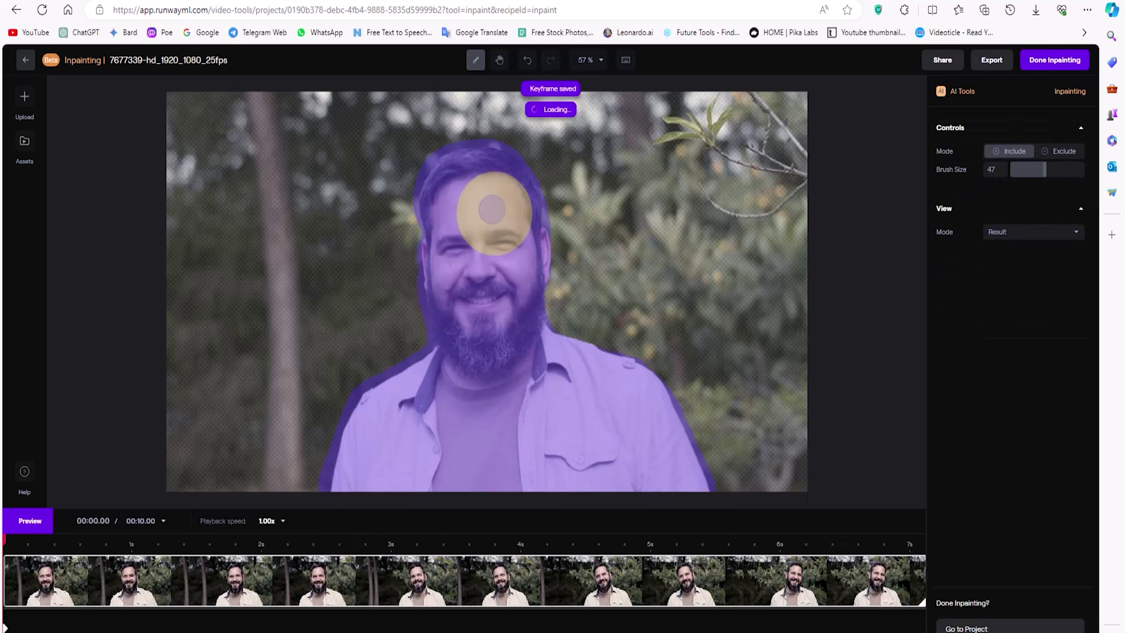
click(21, 521)
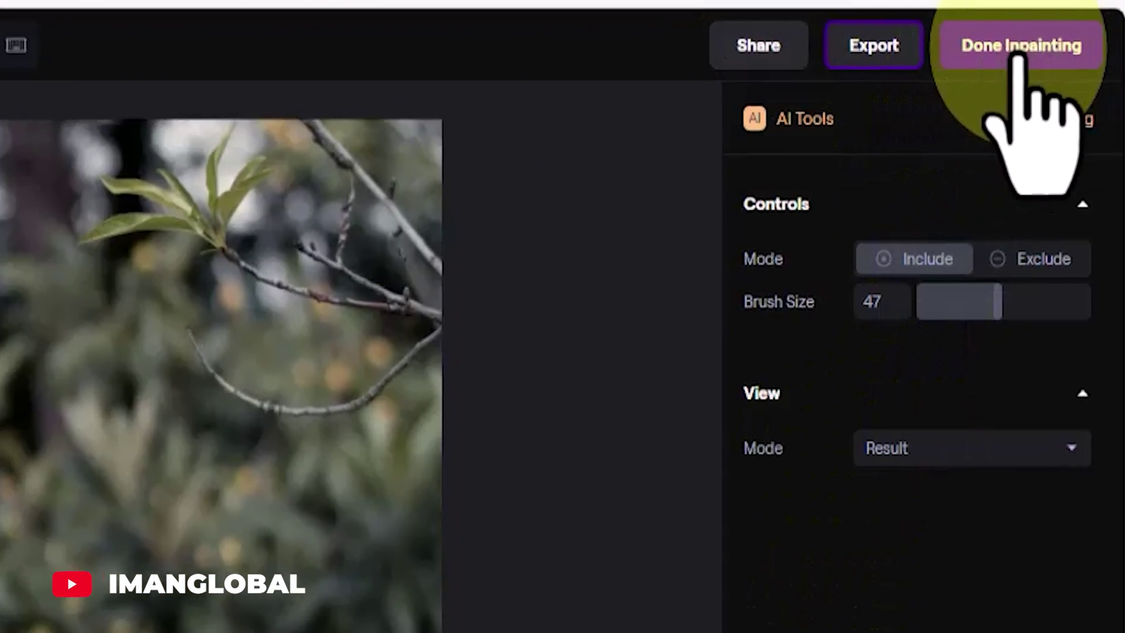
- Finish the inpainting and export the video as a 720p MP4
click(1058, 53)
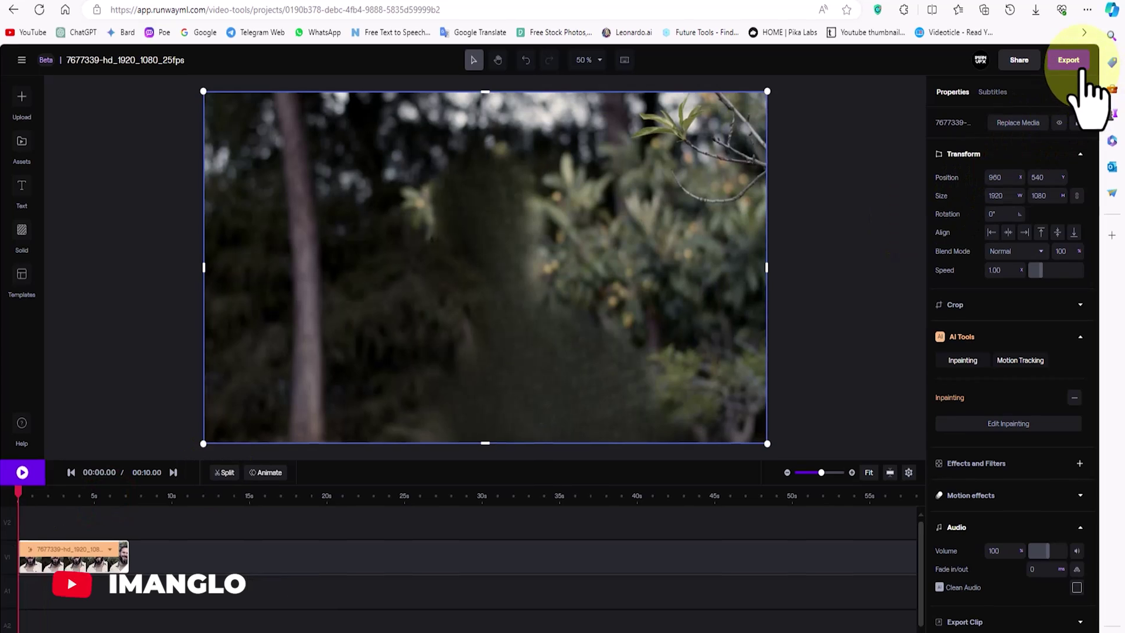
click(1072, 63)
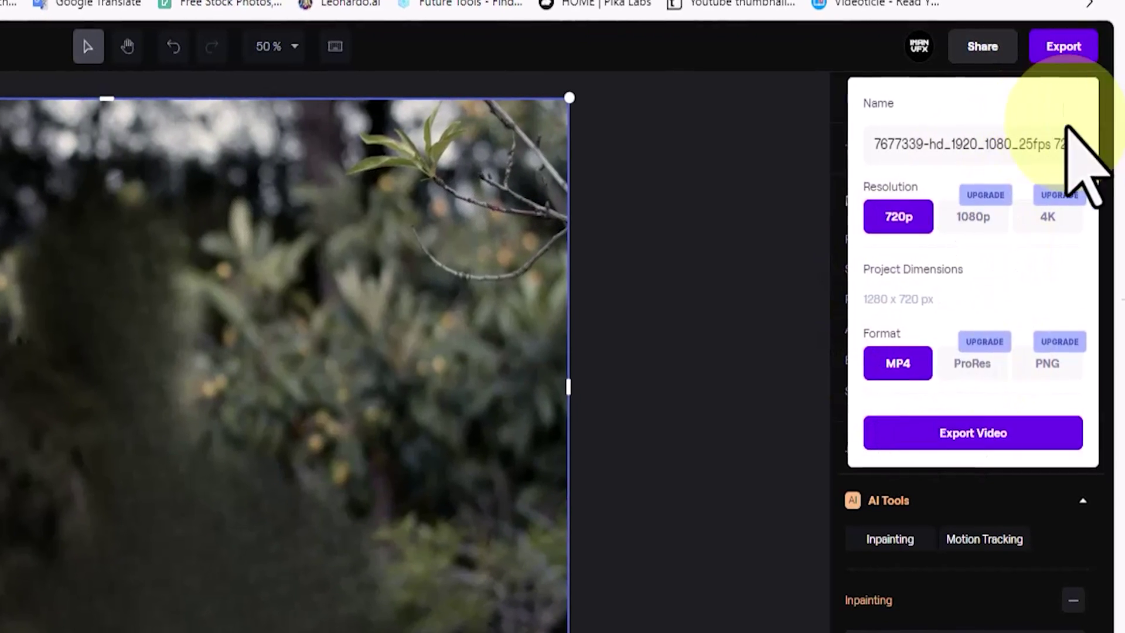
click(1061, 145)
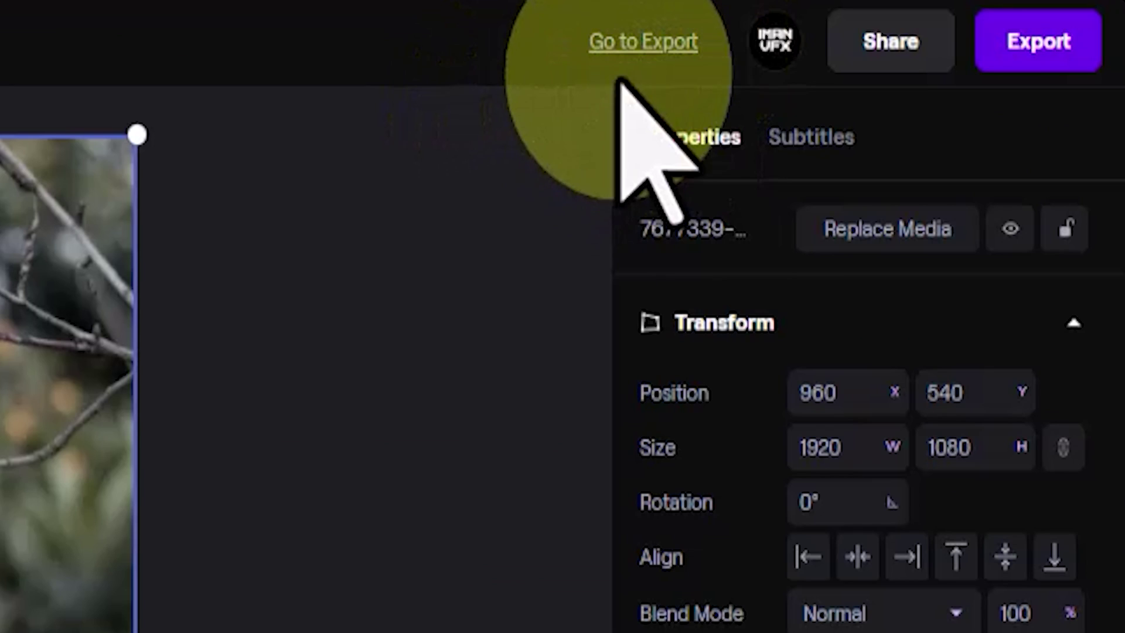
- Open the newly exported 720p video among the recent exports and download it
click(936, 60)
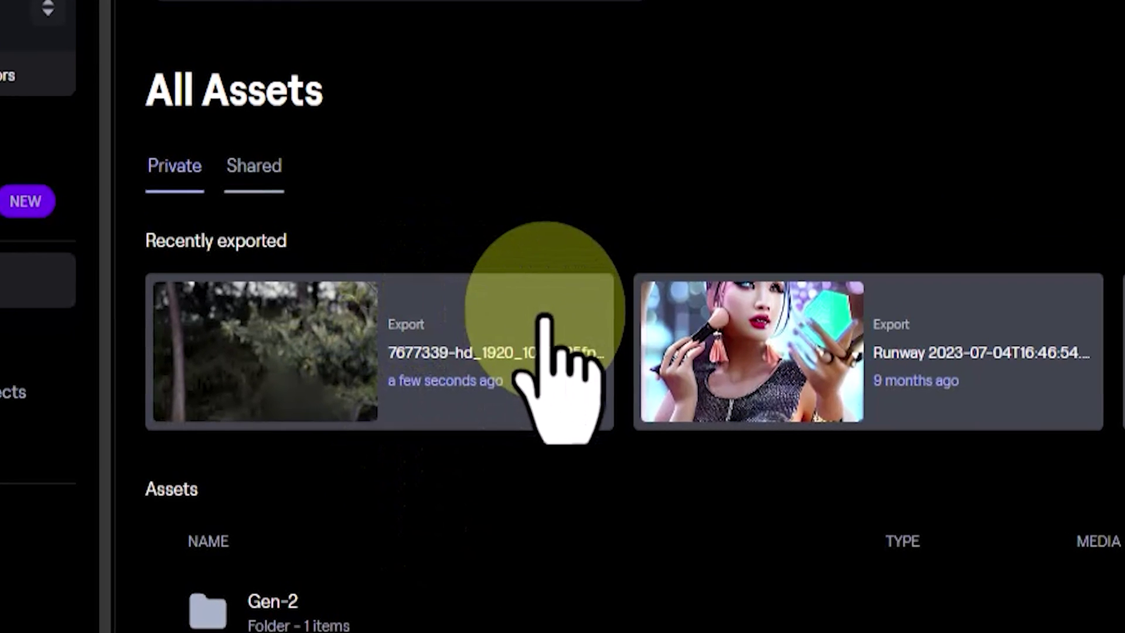
click(444, 282)
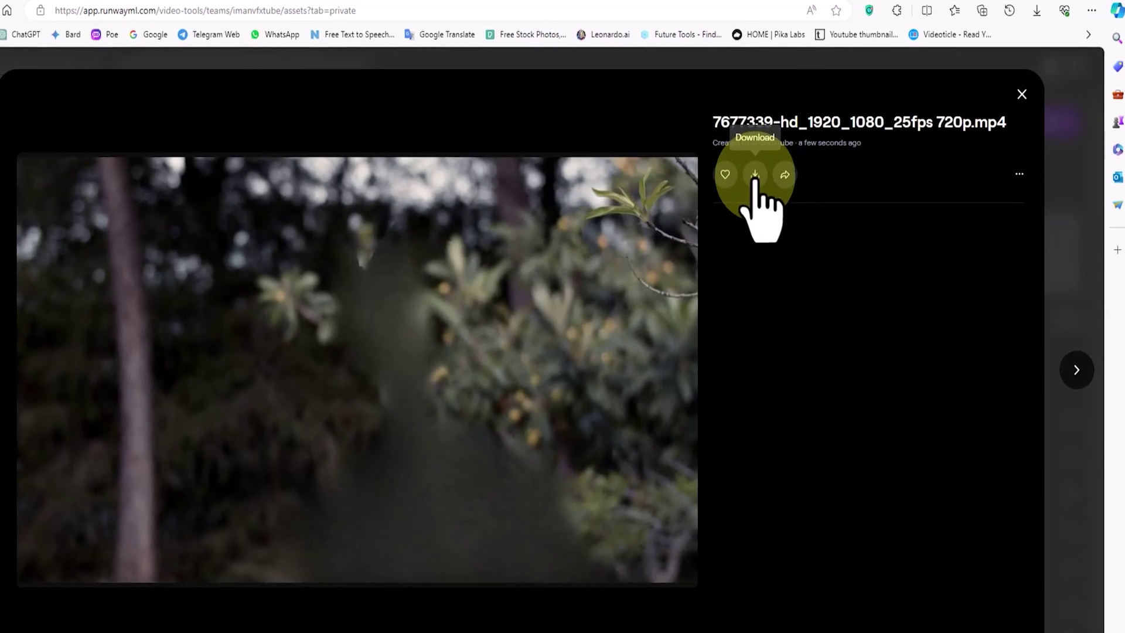
click(772, 164)
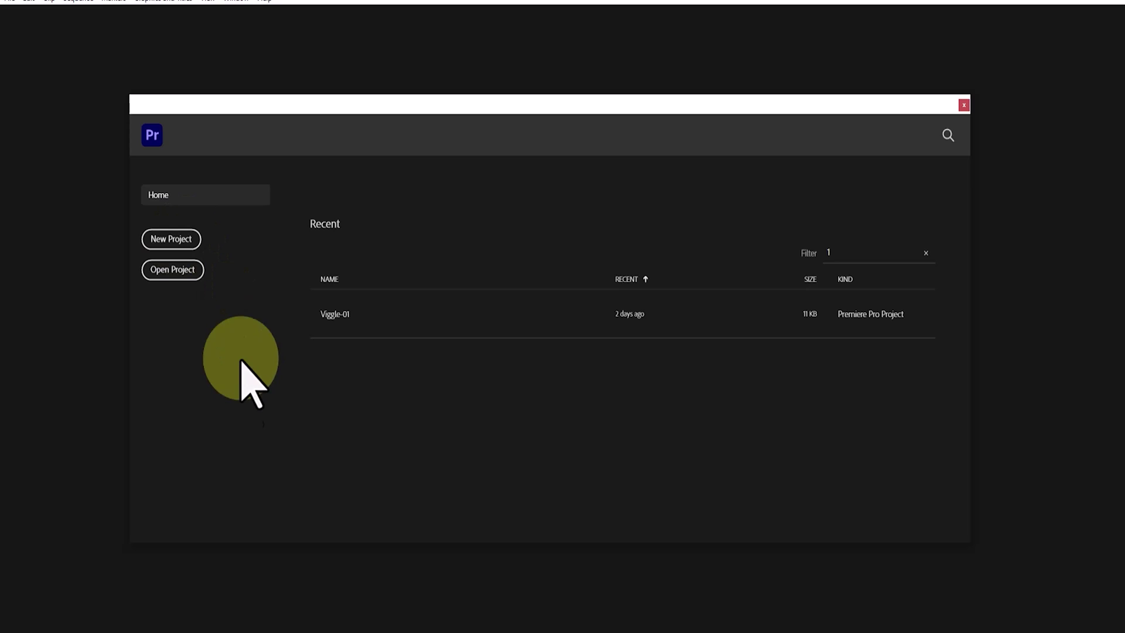
- In Premiere Pro, create a new project named Lensgo in the project-file\07 folder
click(179, 239)
text(L)
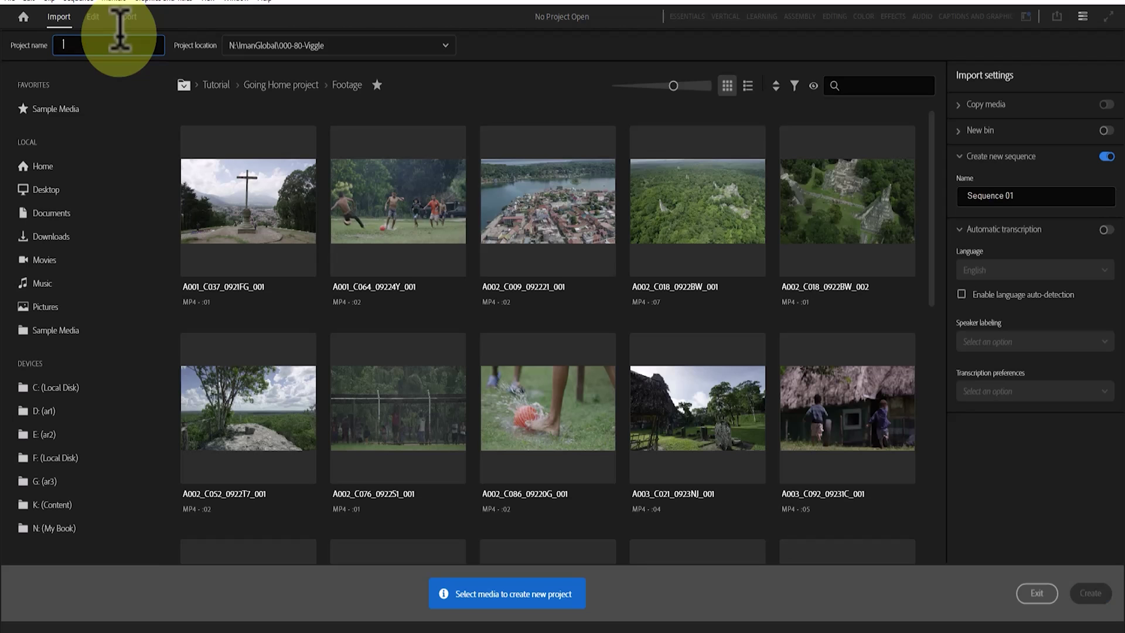
text(ensgo)
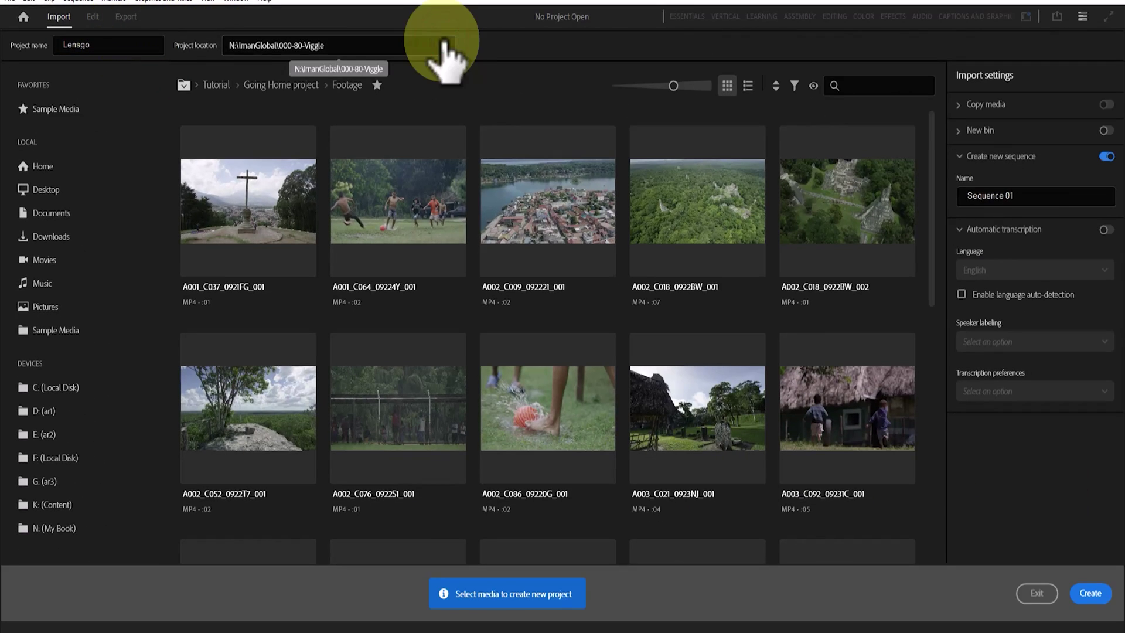
click(923, 95)
click(352, 175)
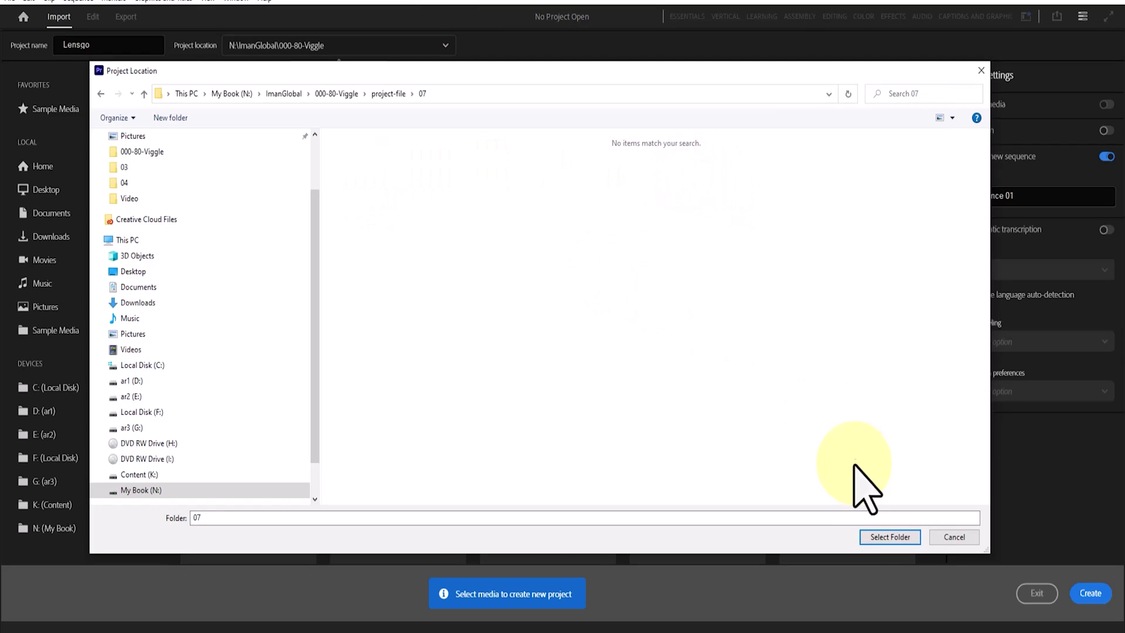
click(889, 537)
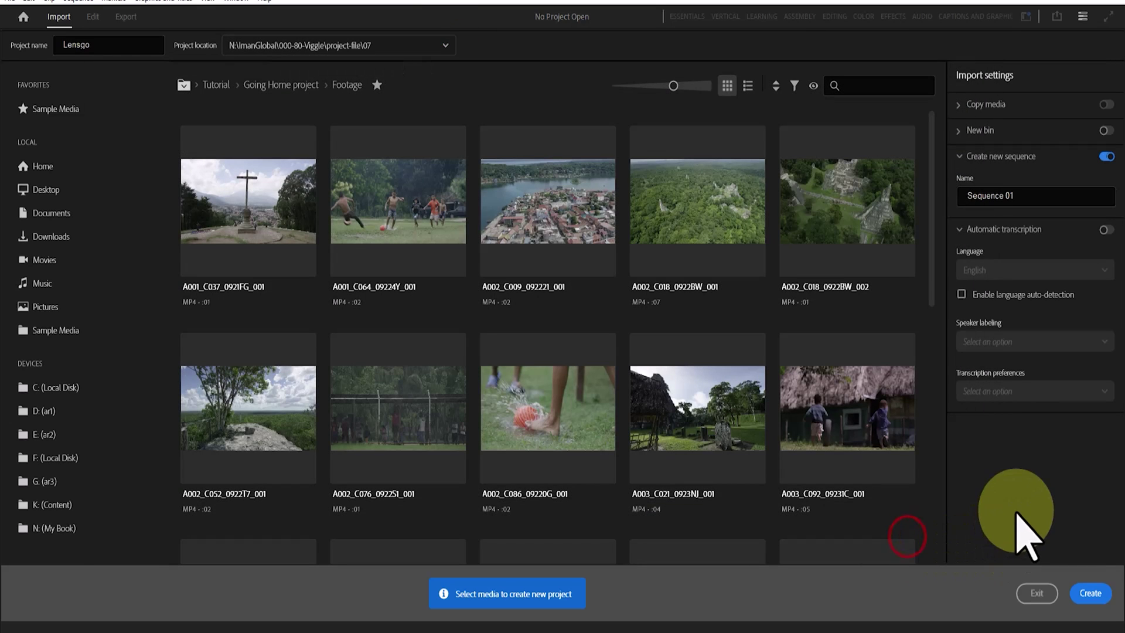
click(1091, 593)
- Import 01.mp4 from folder 07 into the project
right_click(120, 195)
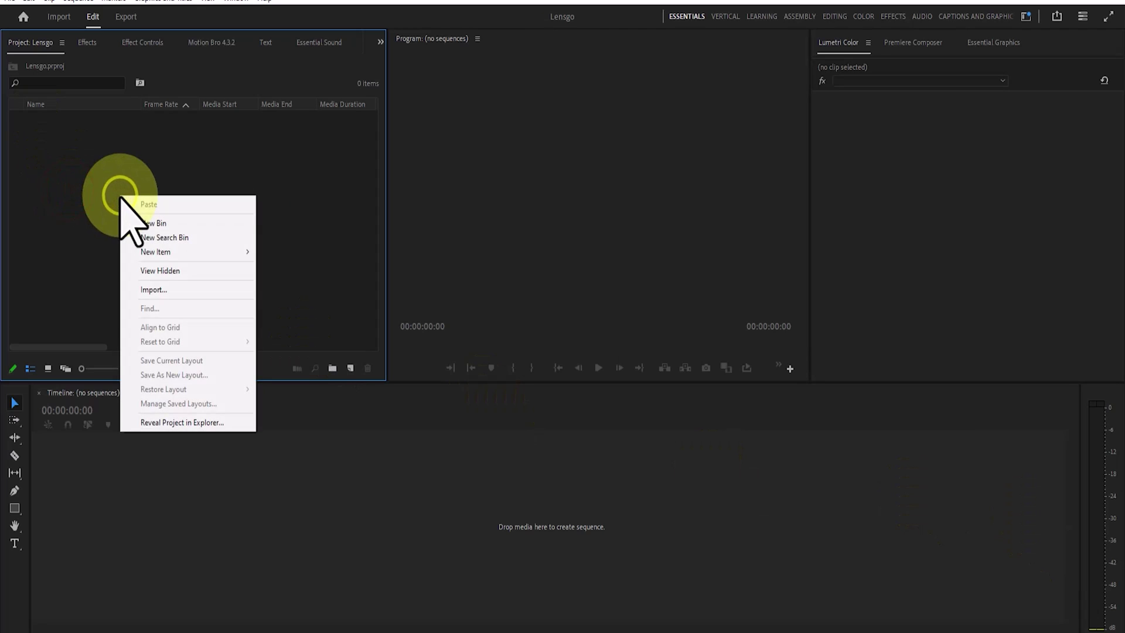
click(242, 289)
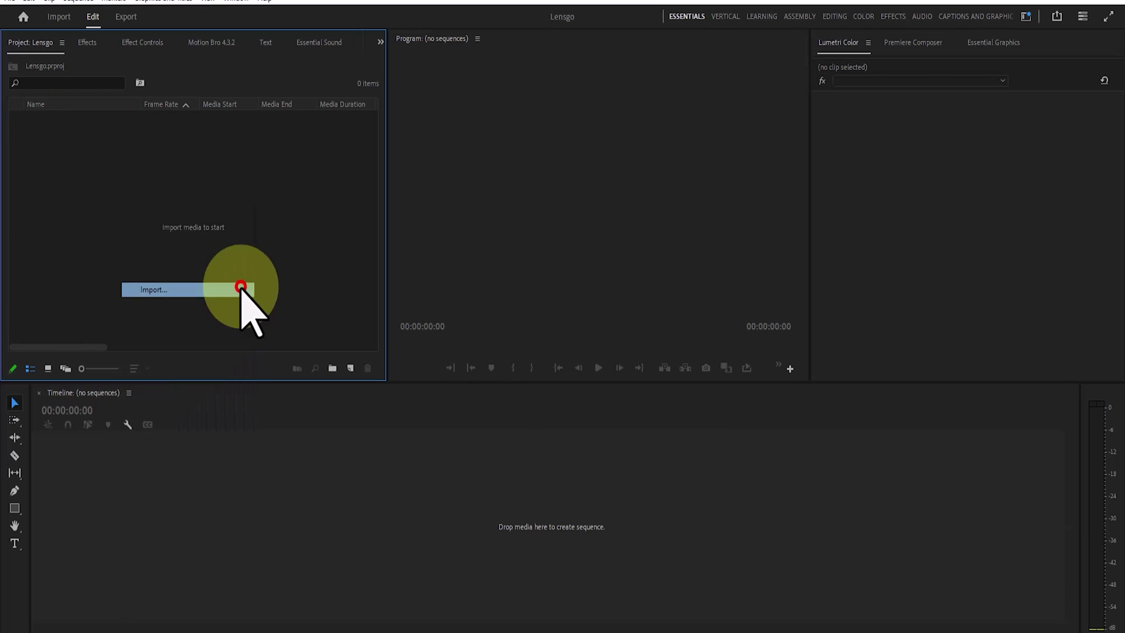
click(361, 188)
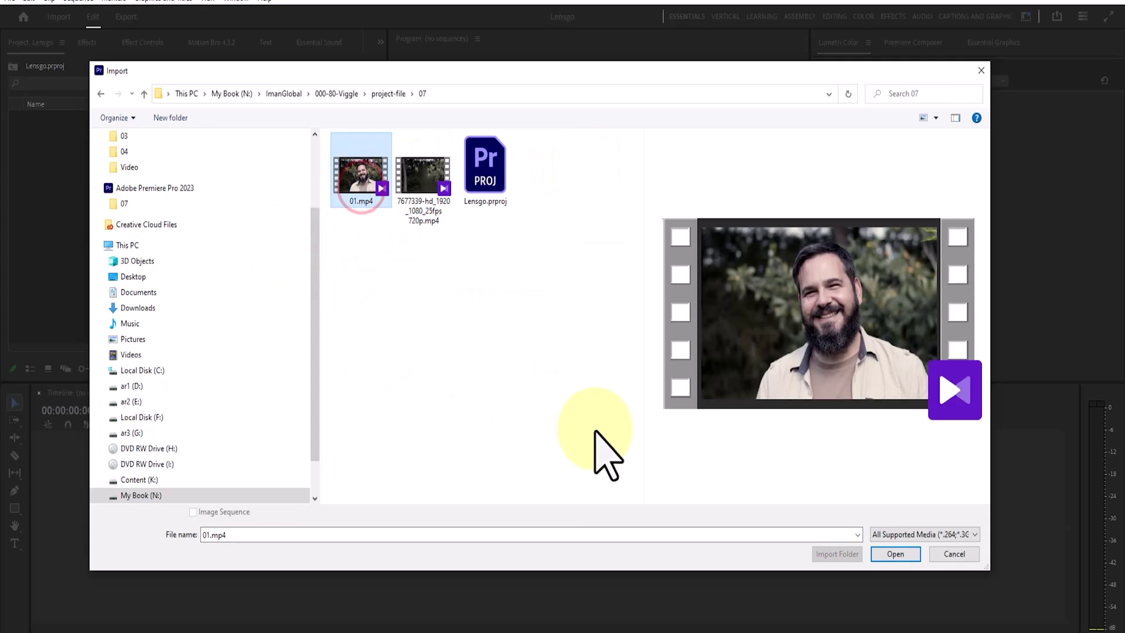
click(911, 555)
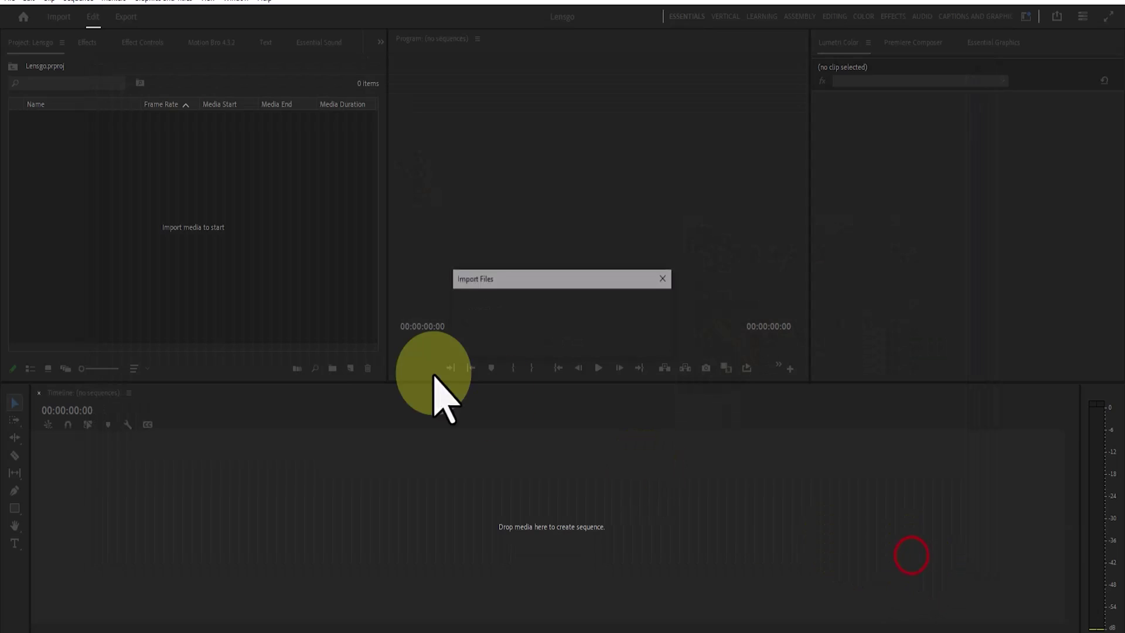
- Place the 01.mp4 clip on the empty timeline to create a sequence from it
click(88, 116)
drag(157, 191, 290, 372)
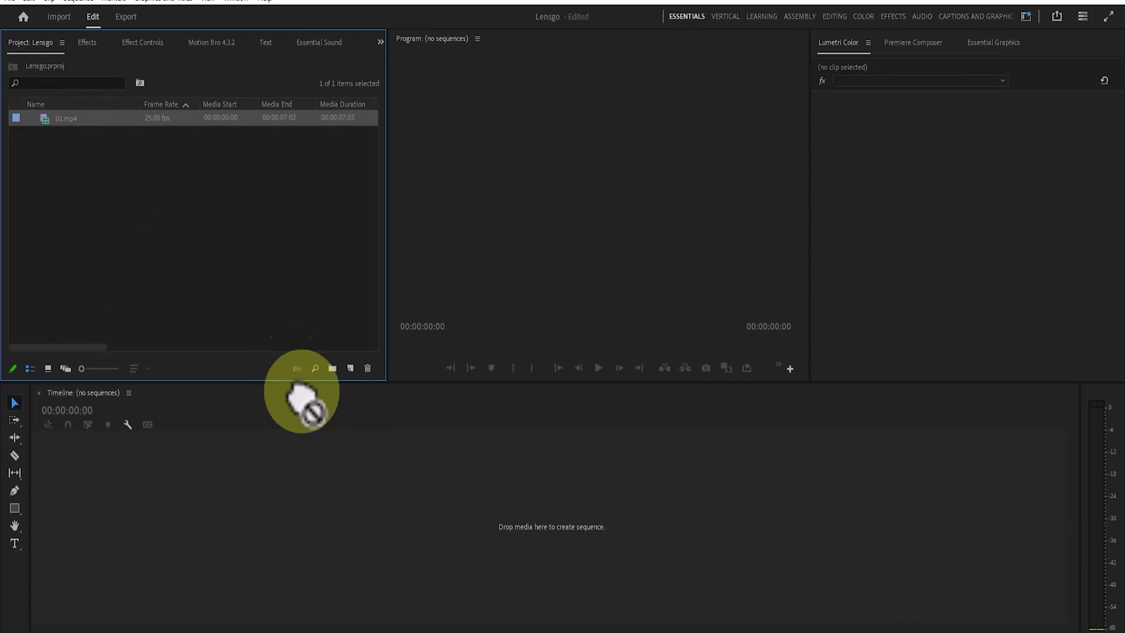
drag(364, 497, 365, 497)
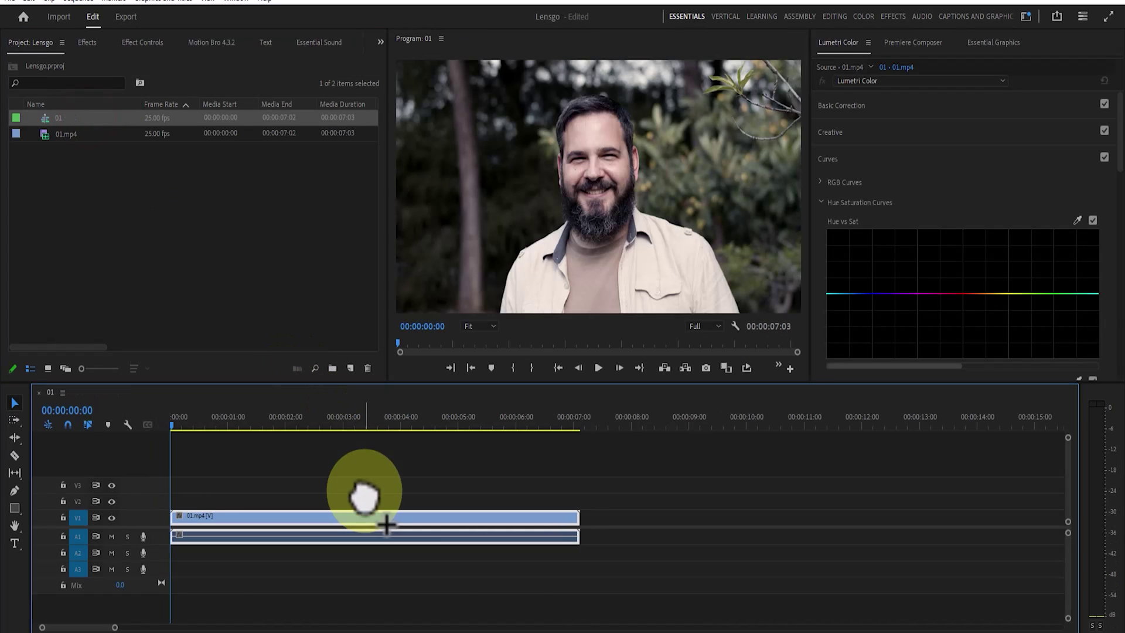
- Export the frame at 00:00:00:06 as a JPEG named 01 into the project-file\07 folder
mouse_move(181, 422)
mouse_down()
mouse_move(301, 465)
mouse_move(187, 440)
mouse_up()
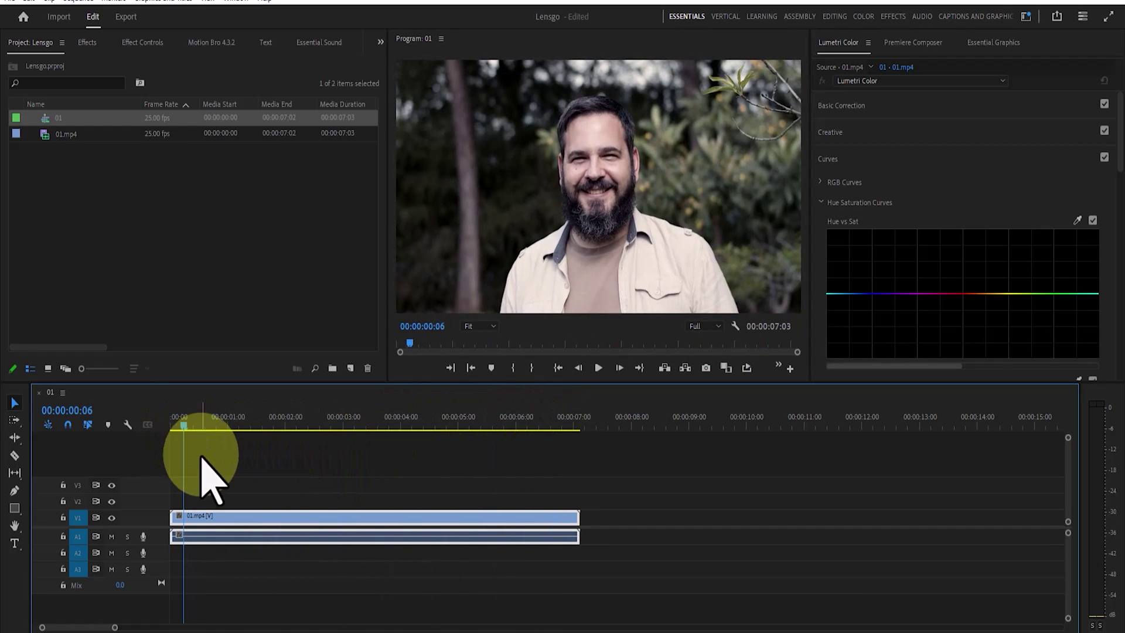
click(706, 368)
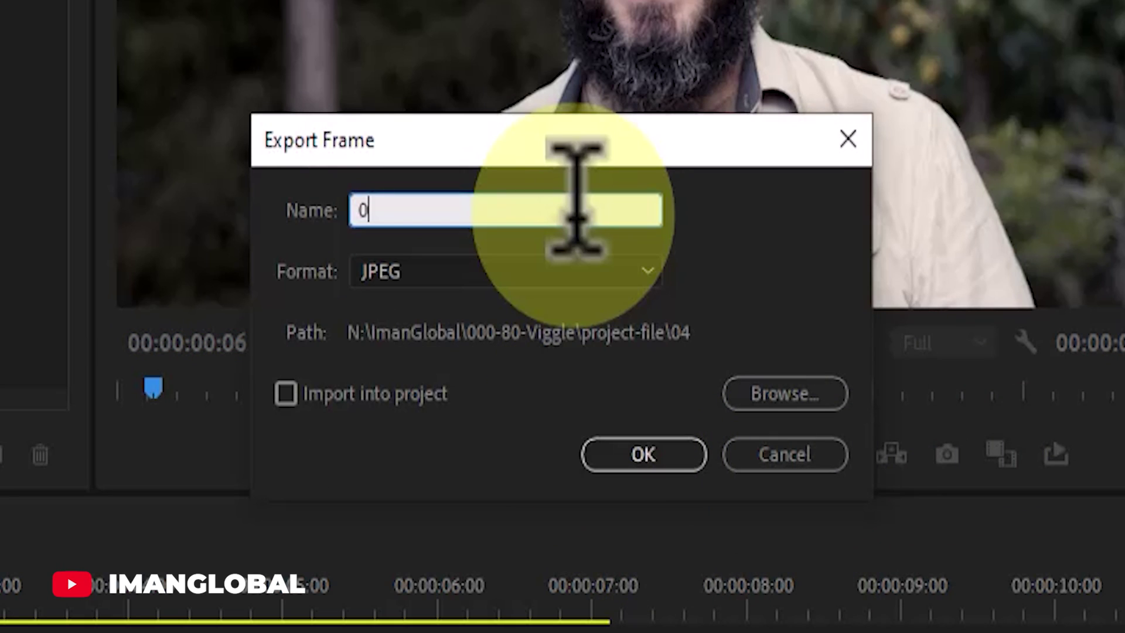
click(527, 273)
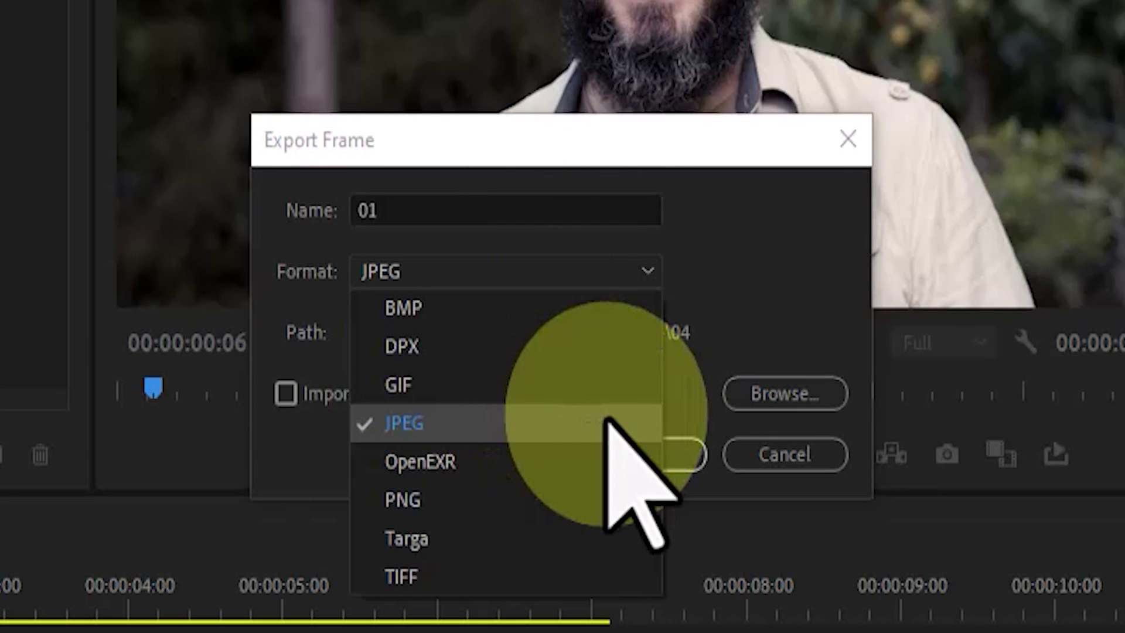
click(607, 418)
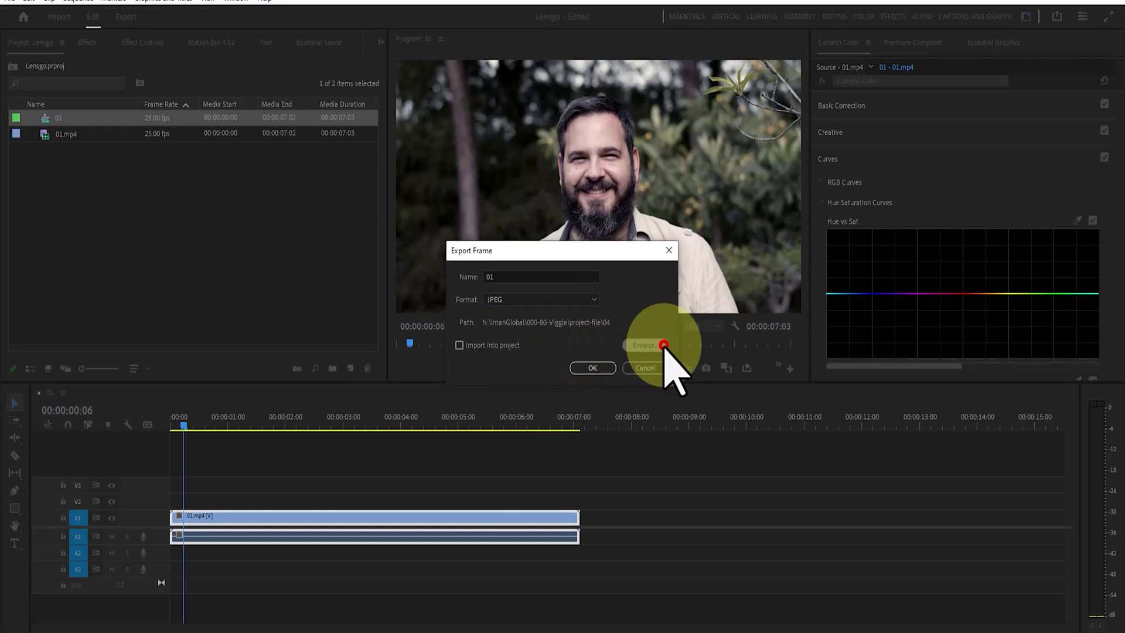
click(663, 345)
click(930, 555)
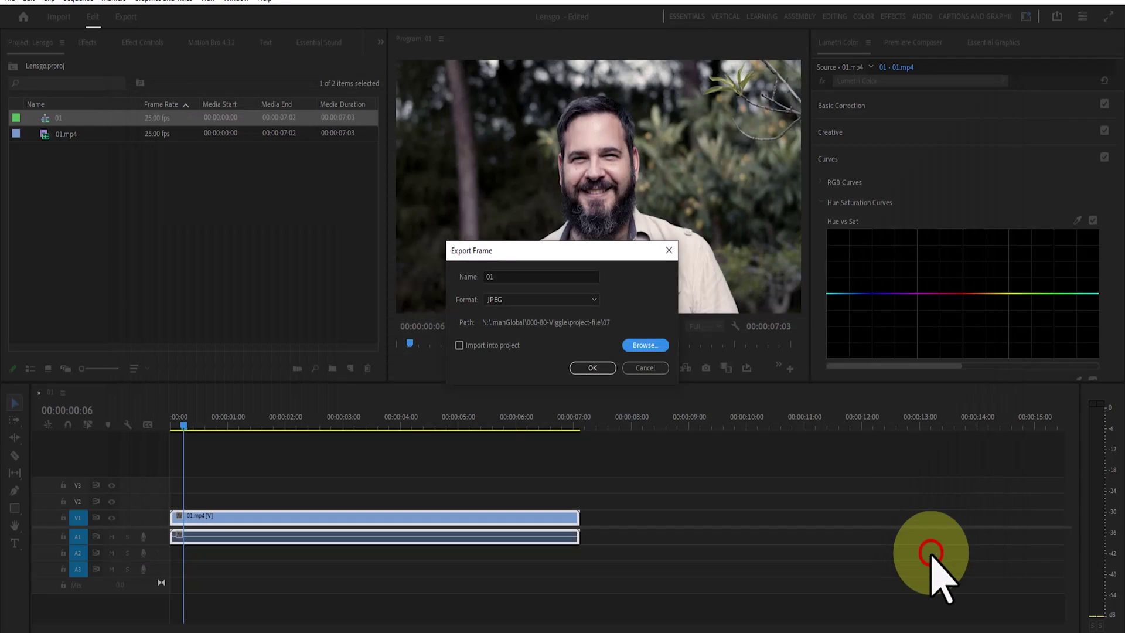
click(608, 367)
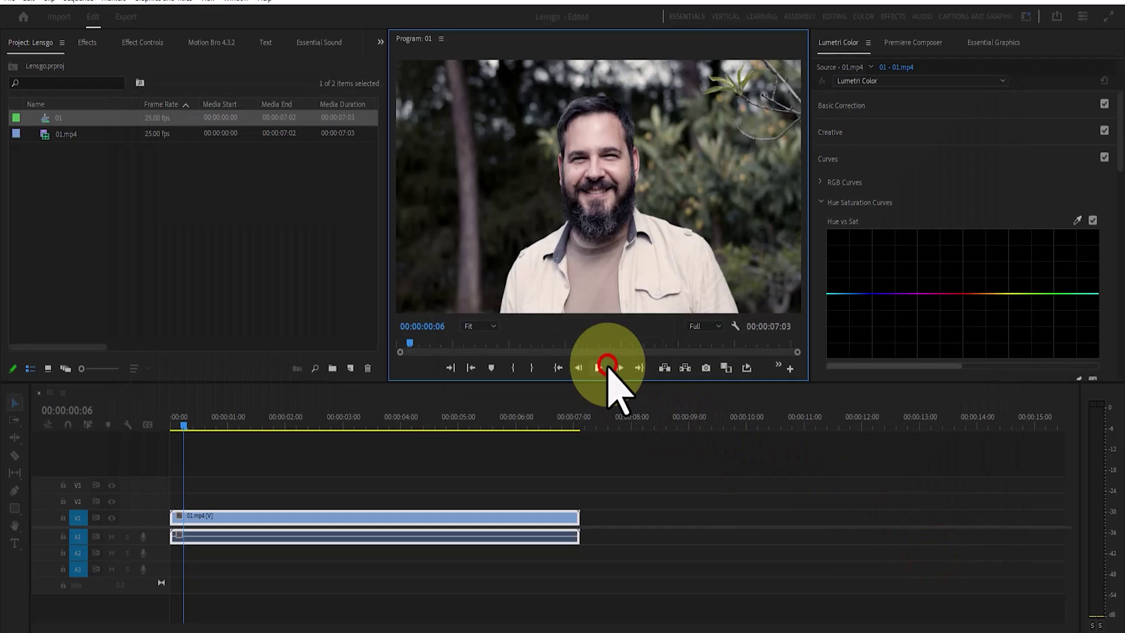
- View the exported still of the man in the photo viewer and close it
click(334, 630)
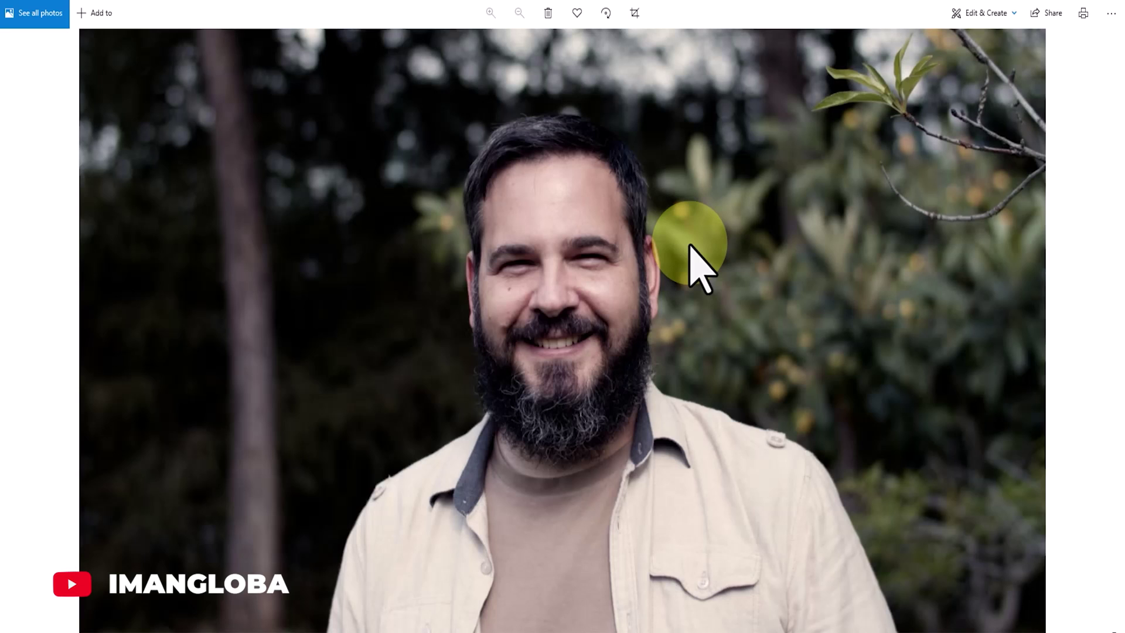
click(1114, 13)
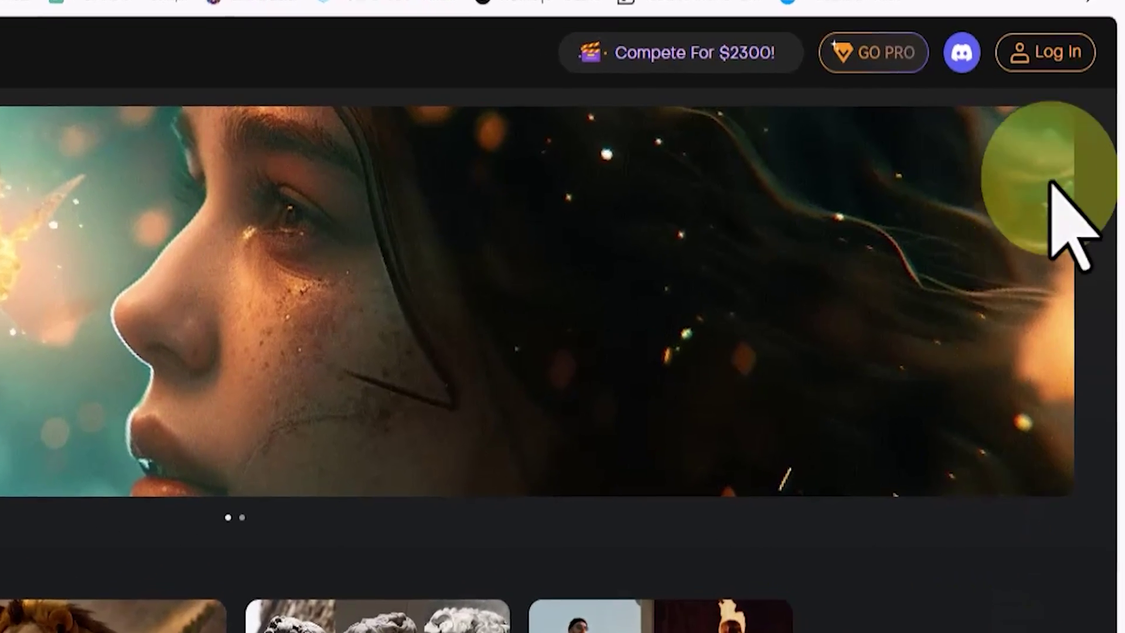
- Log in to LensGo and upload 01.jpg from folder 07 as the reference image for image creation
click(1046, 53)
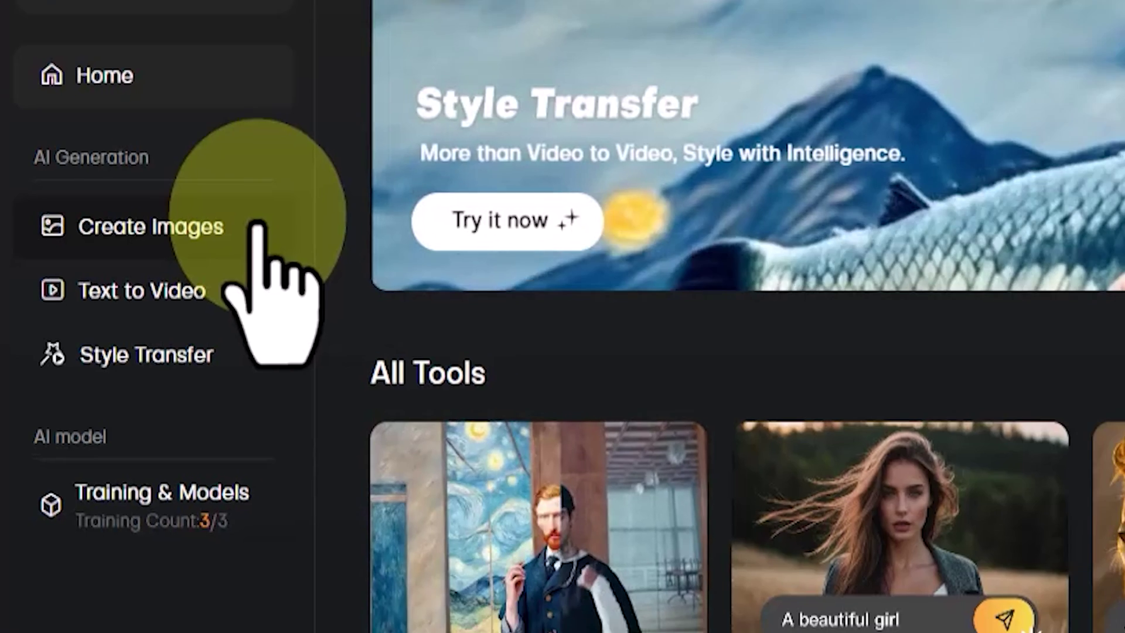
click(263, 225)
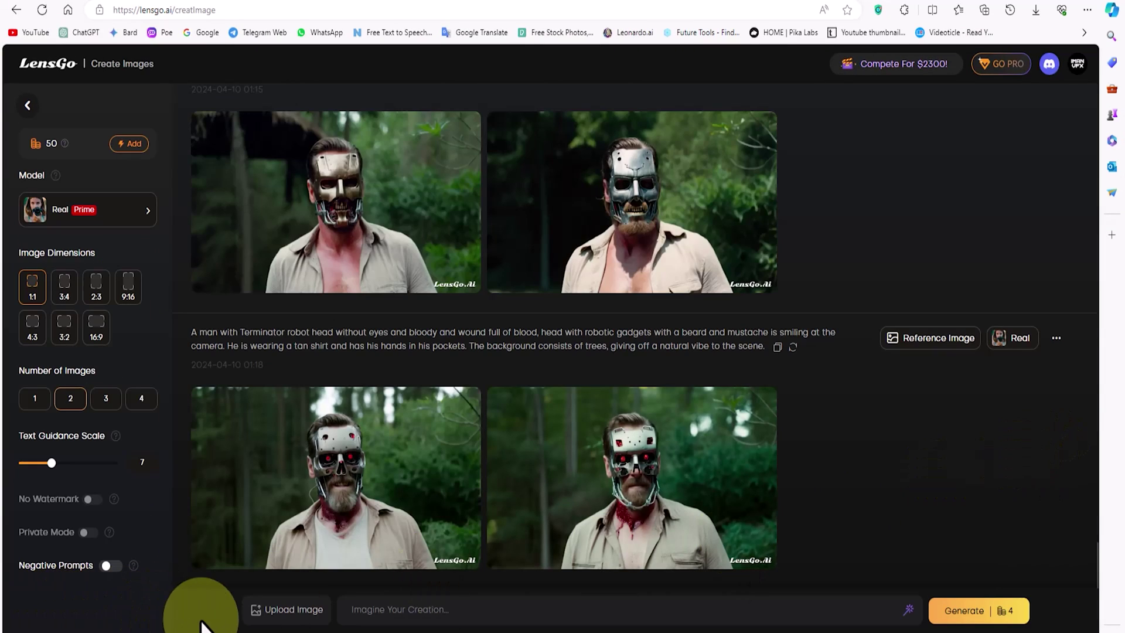
click(302, 612)
click(378, 189)
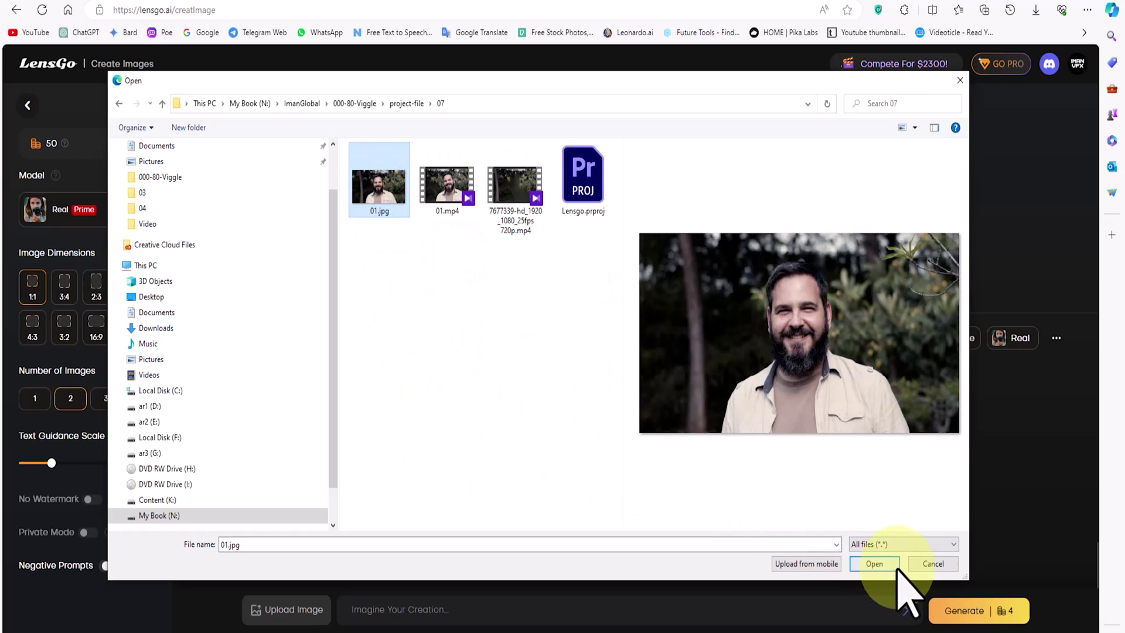
click(893, 563)
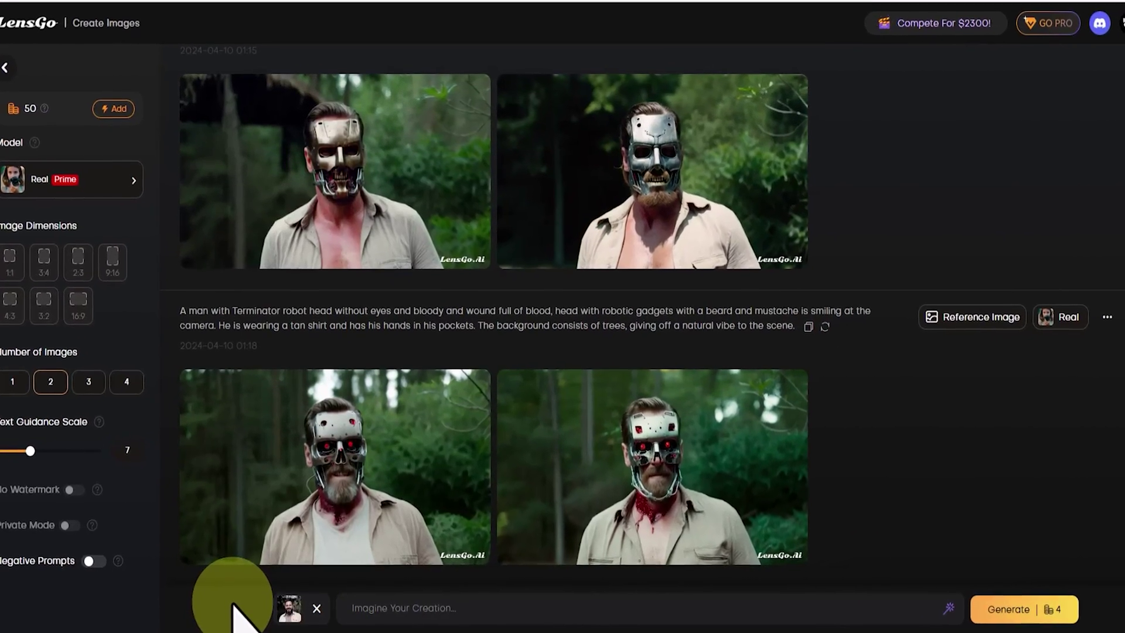
mouse_move(293, 612)
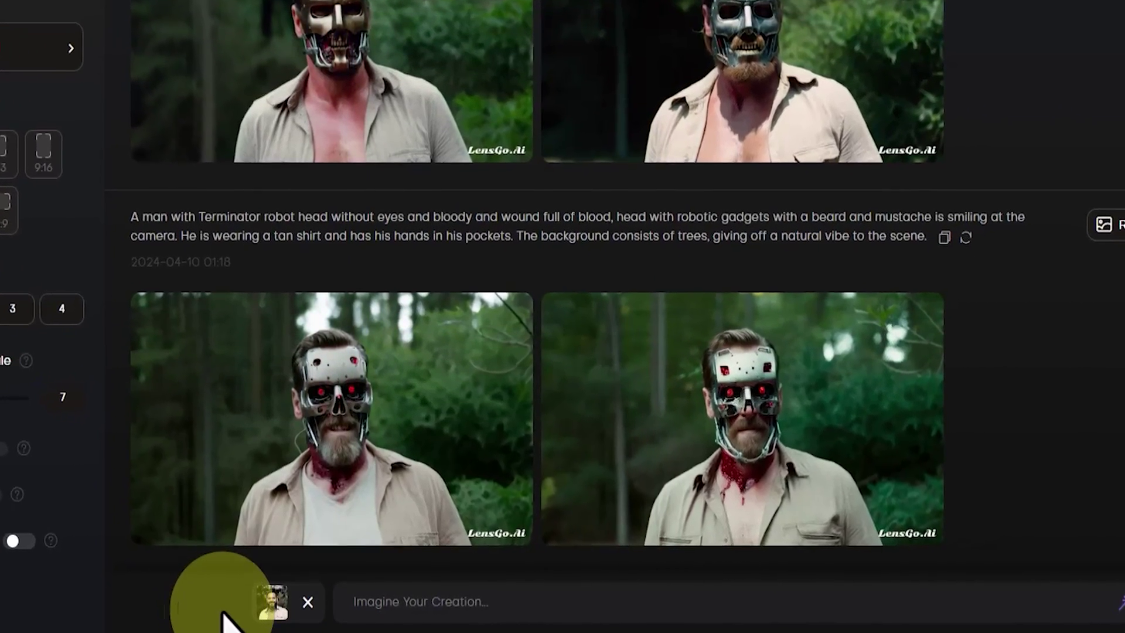
mouse_move(269, 609)
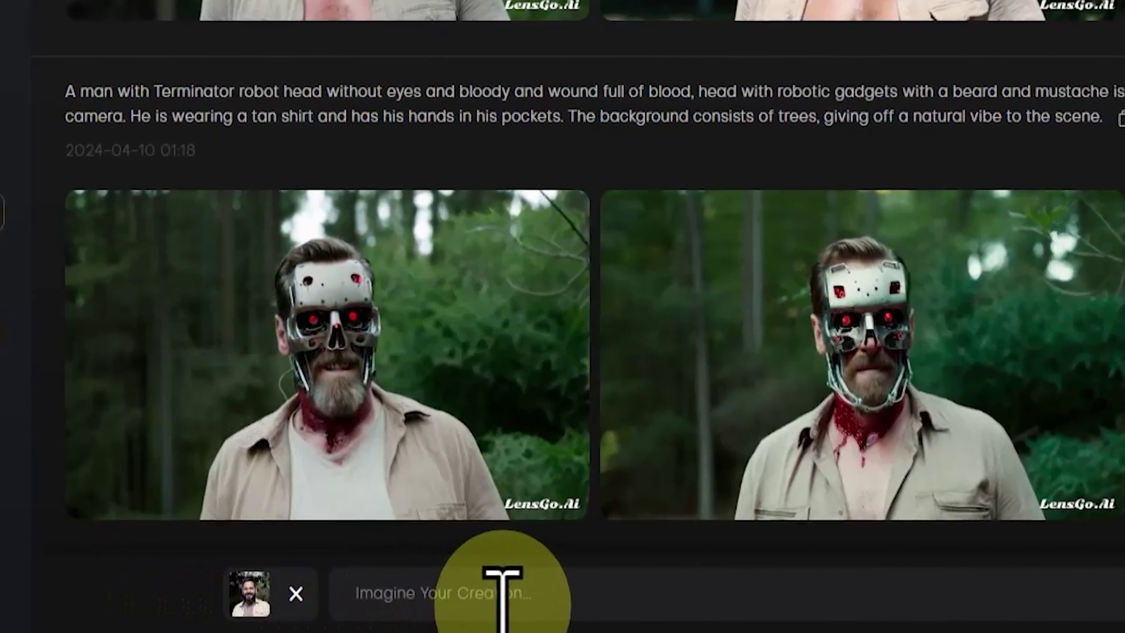
- Paste the prompt about a bearded, smiling man with the bloody head of a terminator zombie and generate two images
click(502, 595)
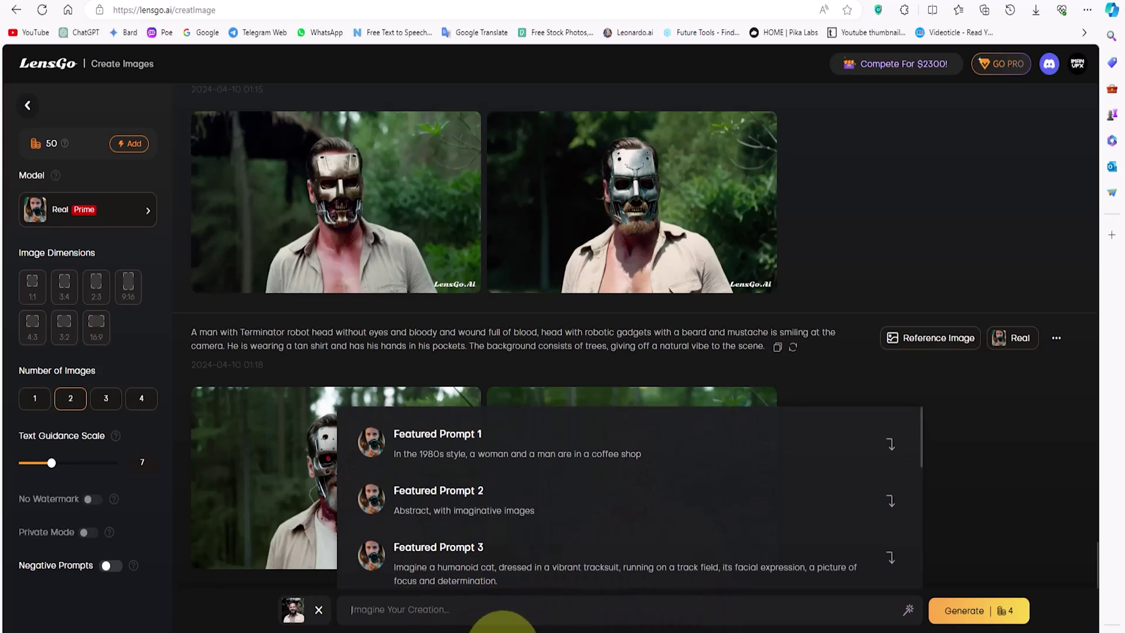
click(367, 609)
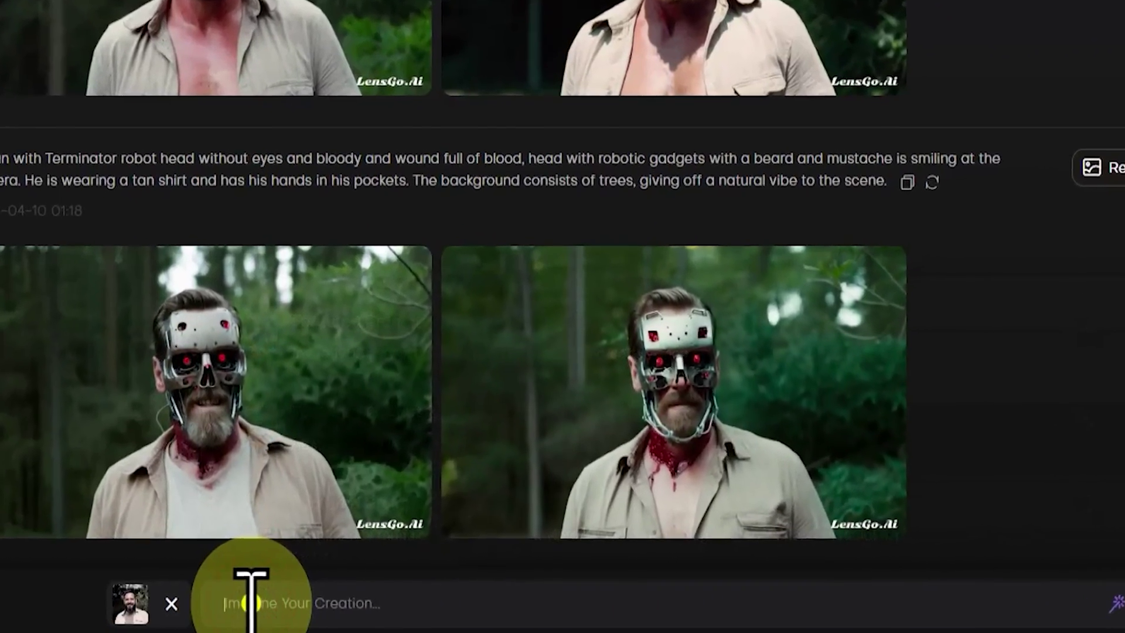
right_click(251, 604)
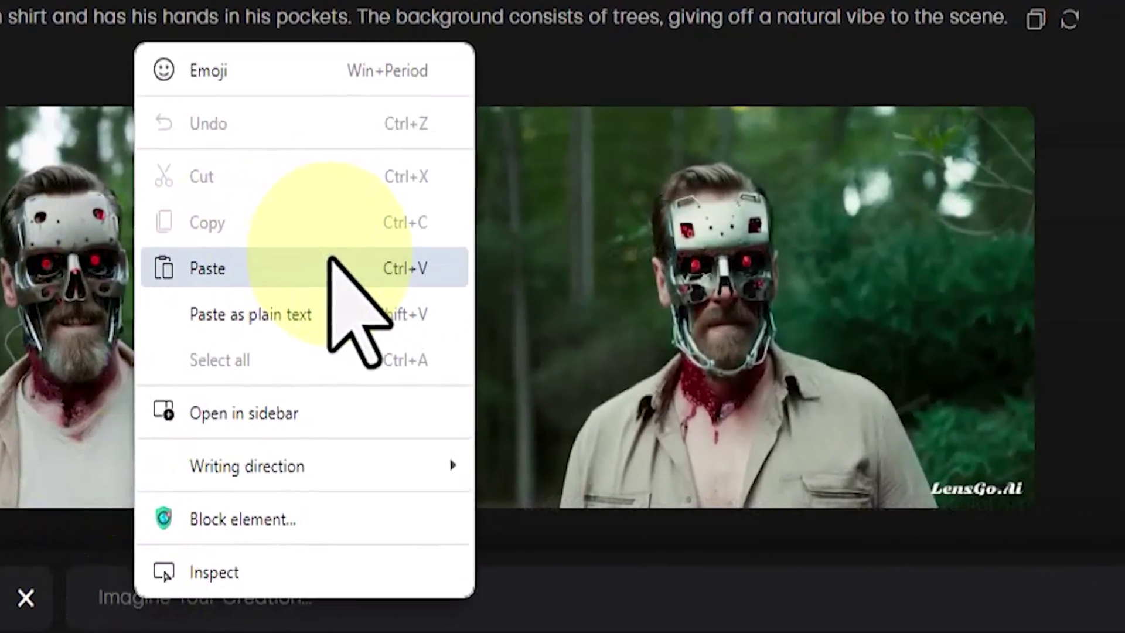
click(311, 375)
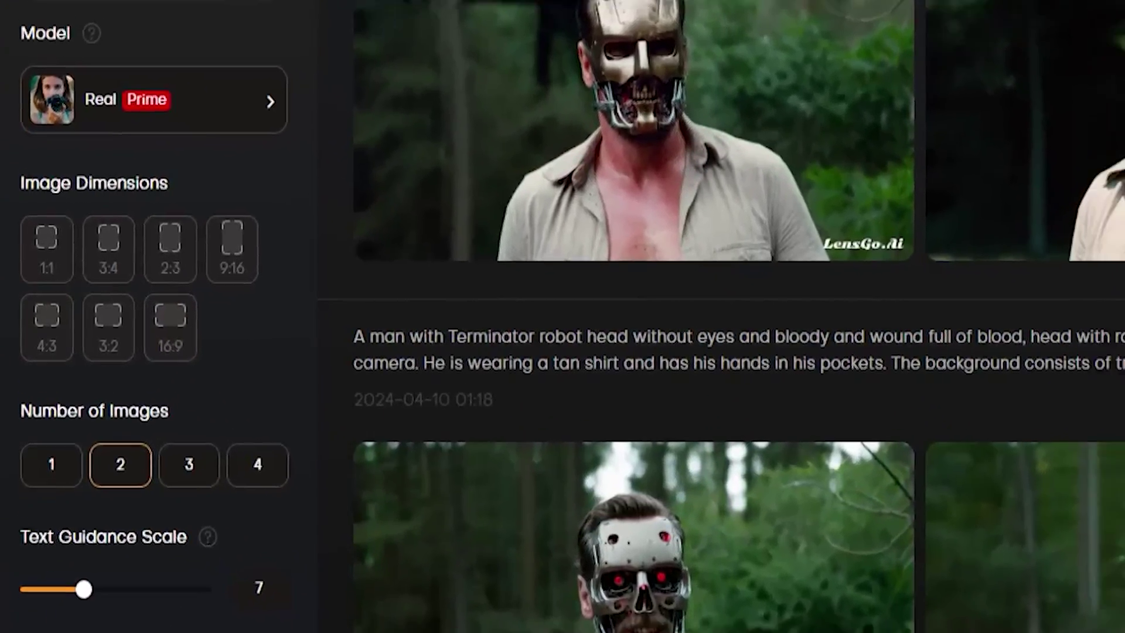
click(980, 591)
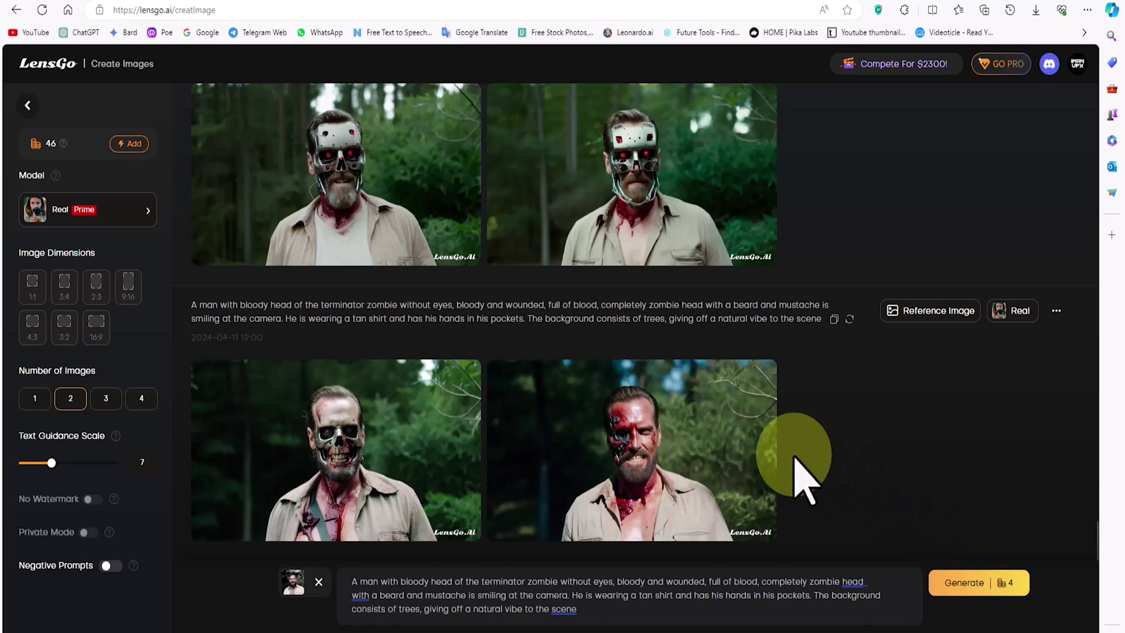
- View the two generated terminator zombie images enlarged and close the preview
click(430, 457)
click(888, 347)
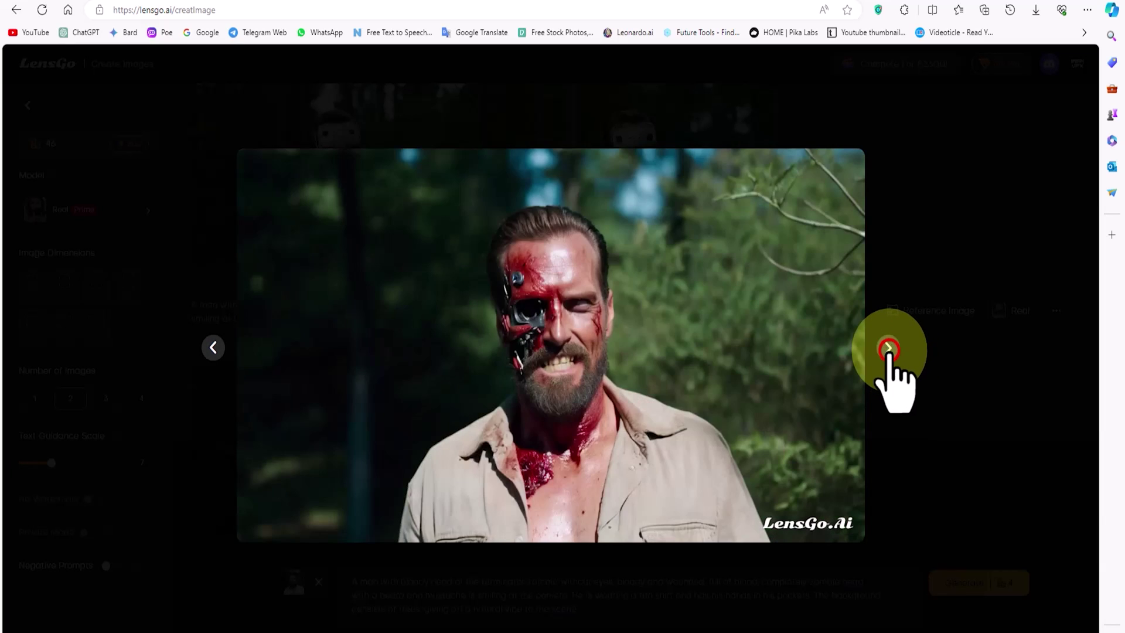
click(952, 399)
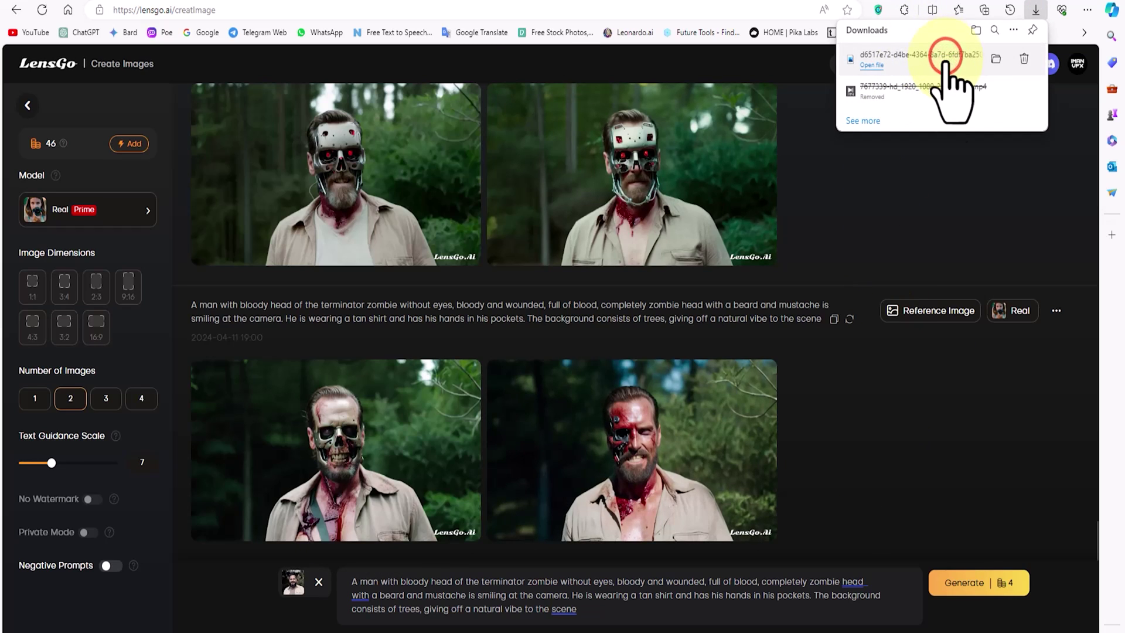
- Download the skull-faced zombie image and check it in the photo viewer
click(945, 57)
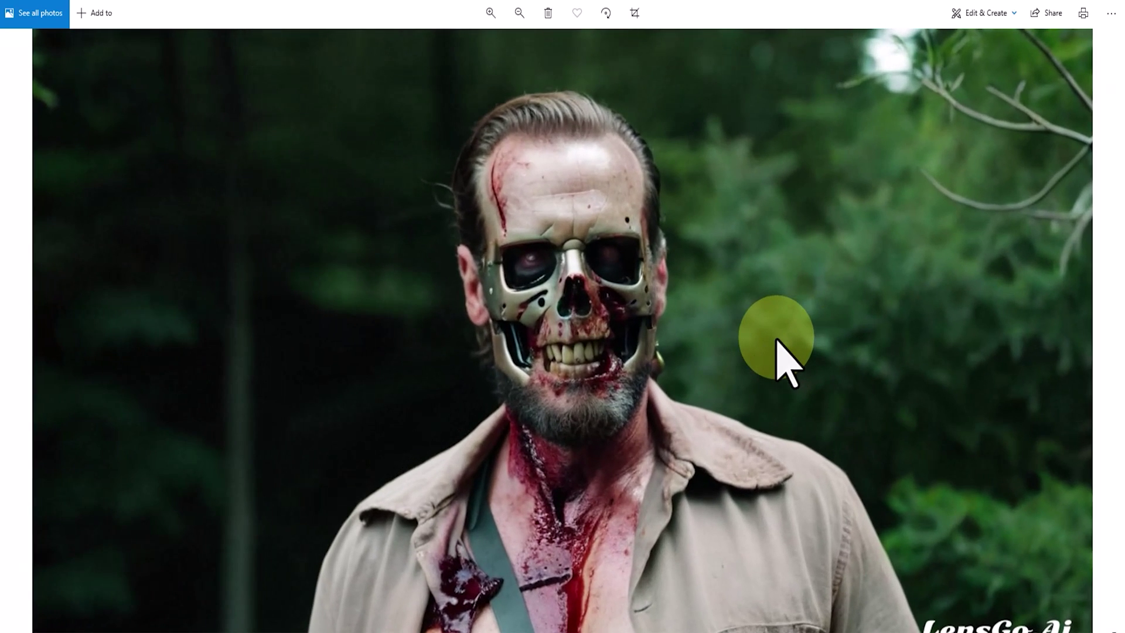
scroll(783, 352, down, 2)
click(1117, 5)
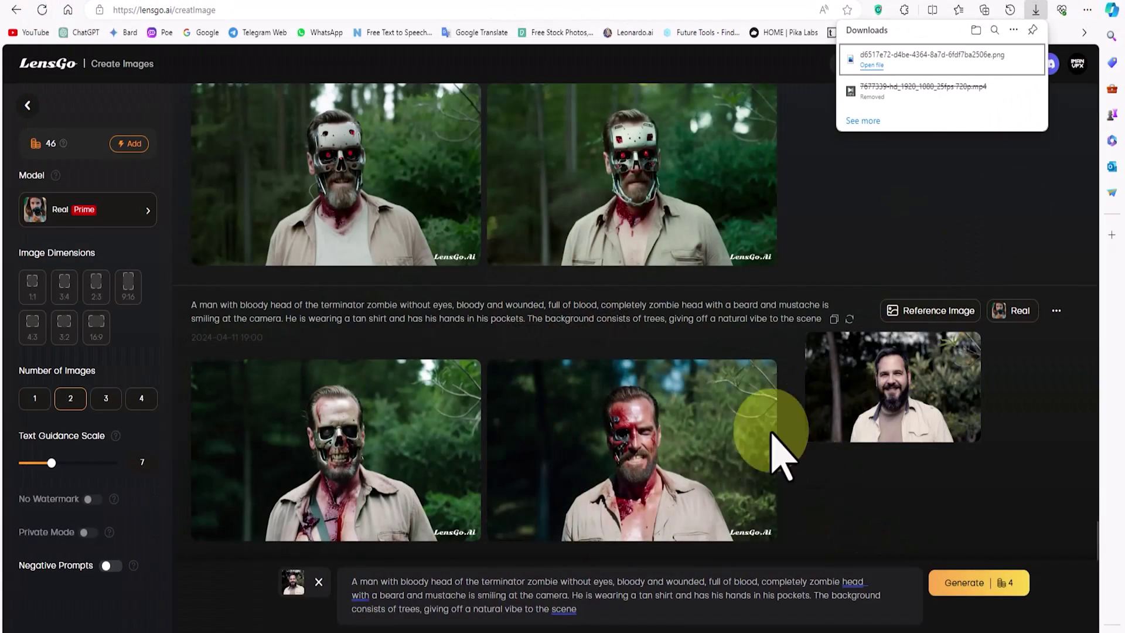
- Download the second generated image, with the half-damaged bloody face, and view the file
click(631, 520)
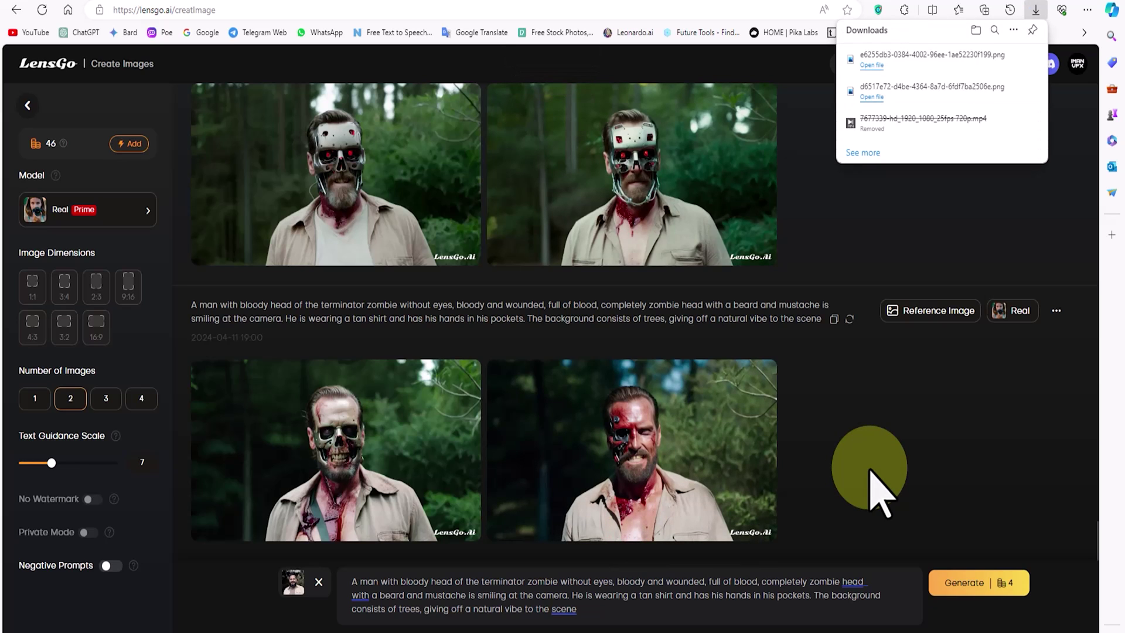
click(912, 56)
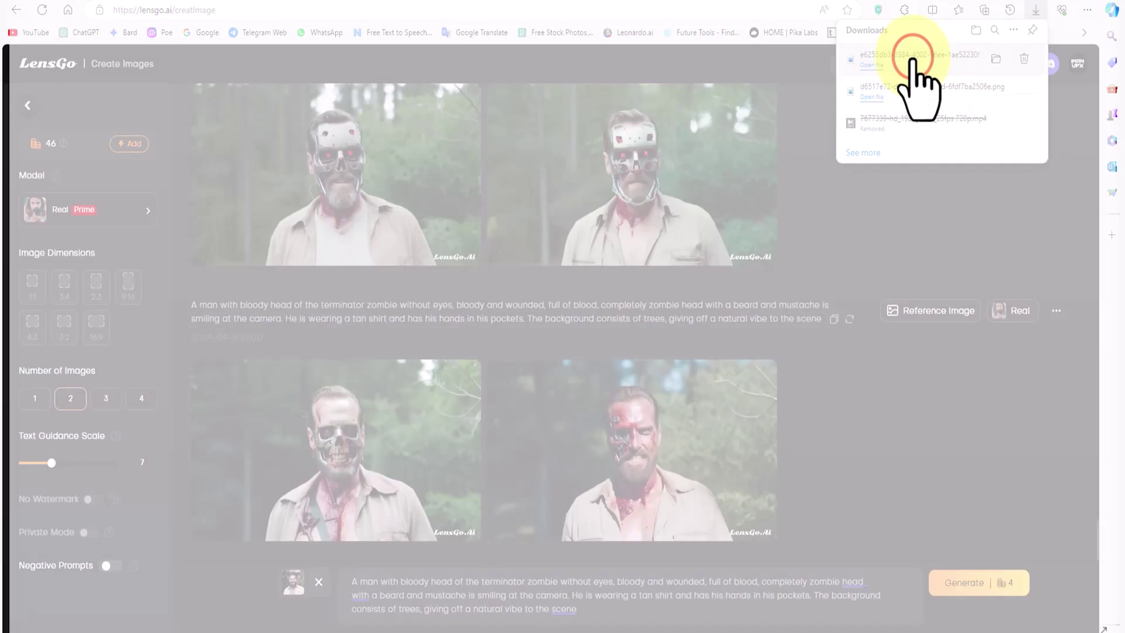
scroll(742, 260, down, 5)
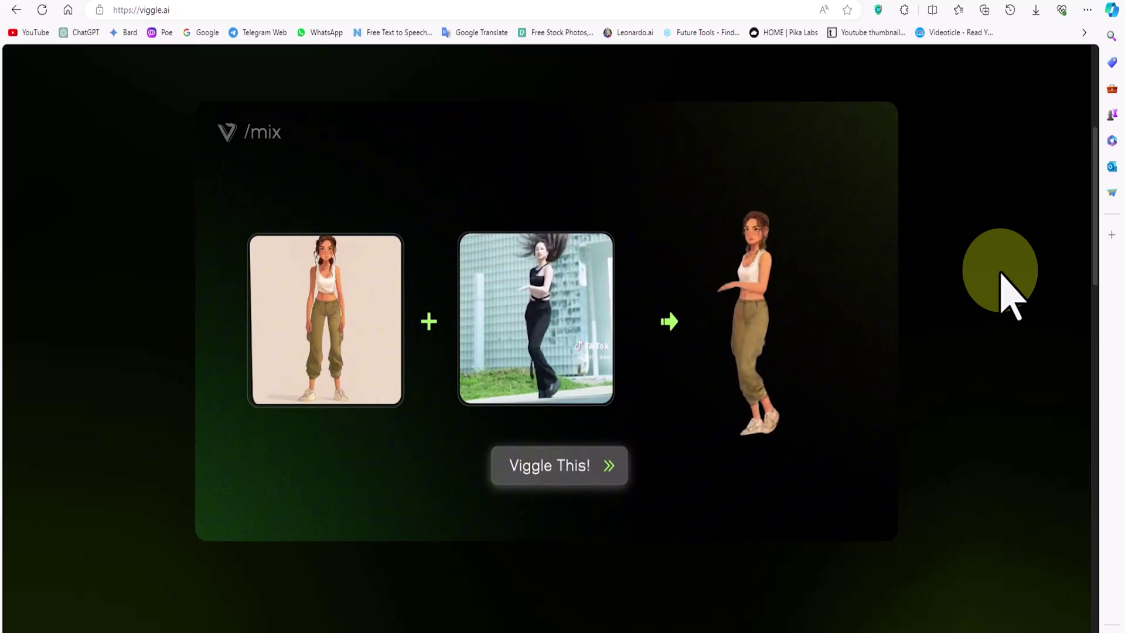
- Join the beta from the Viggle website and accept the invite to its Discord server
scroll(1002, 272, up, 10)
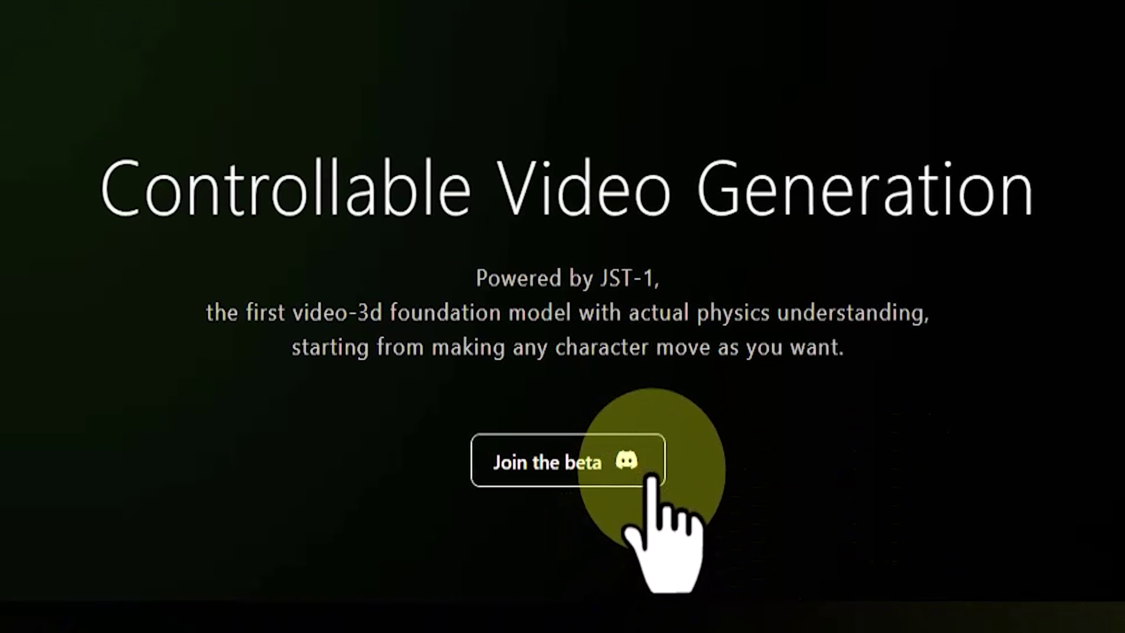
click(650, 478)
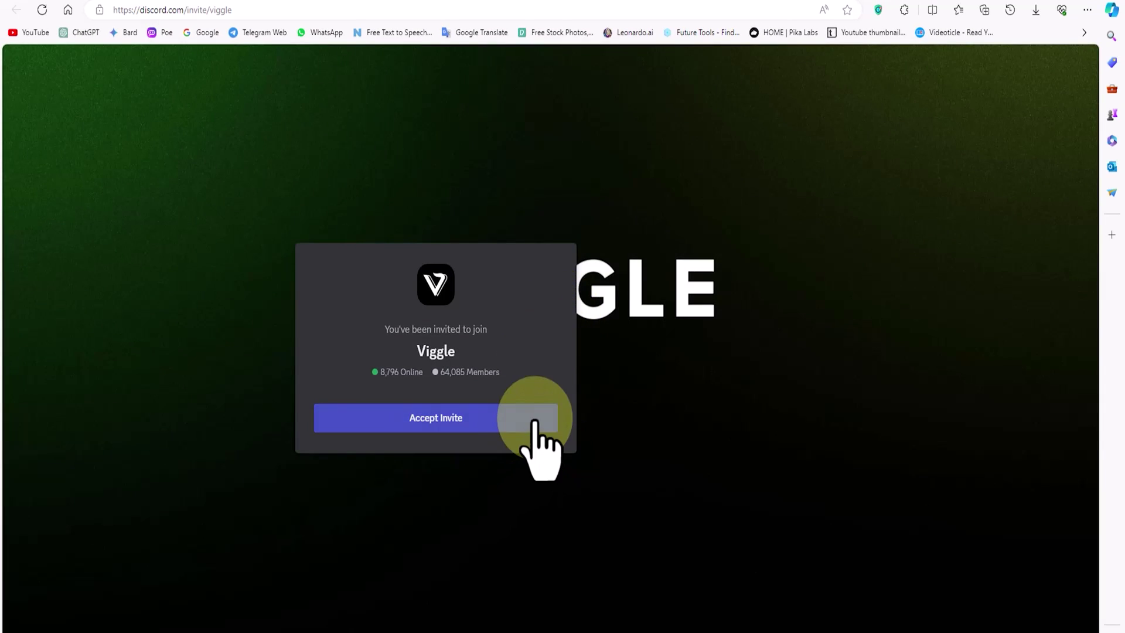
click(534, 421)
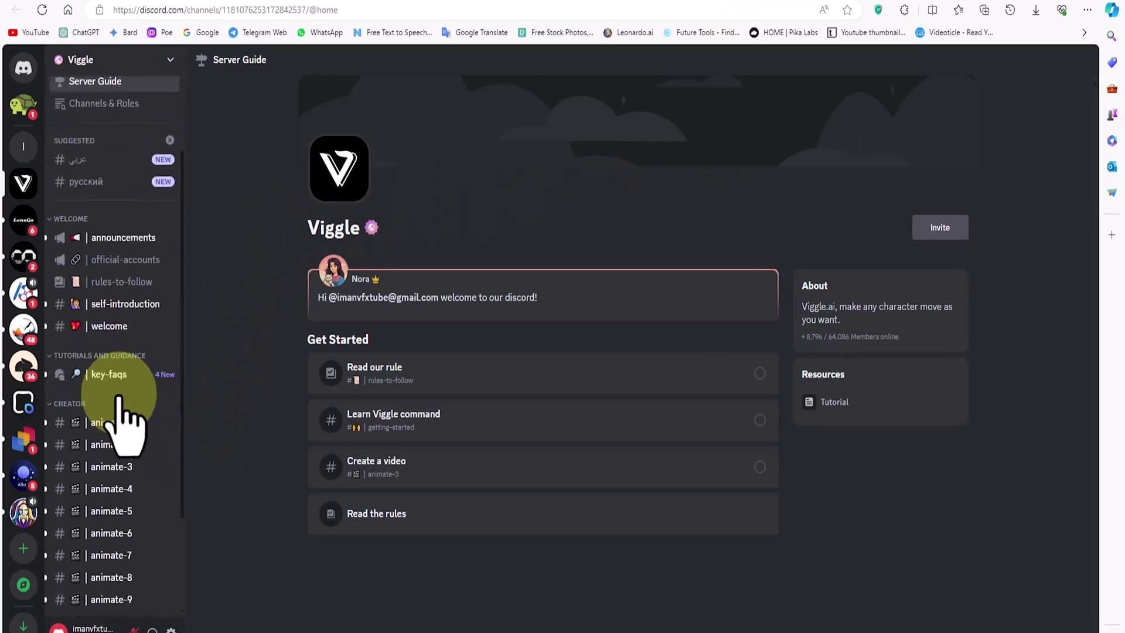
- Open the animate-2 channel of the Viggle server and go to its latest messages
scroll(114, 415, down, 5)
mouse_move(120, 317)
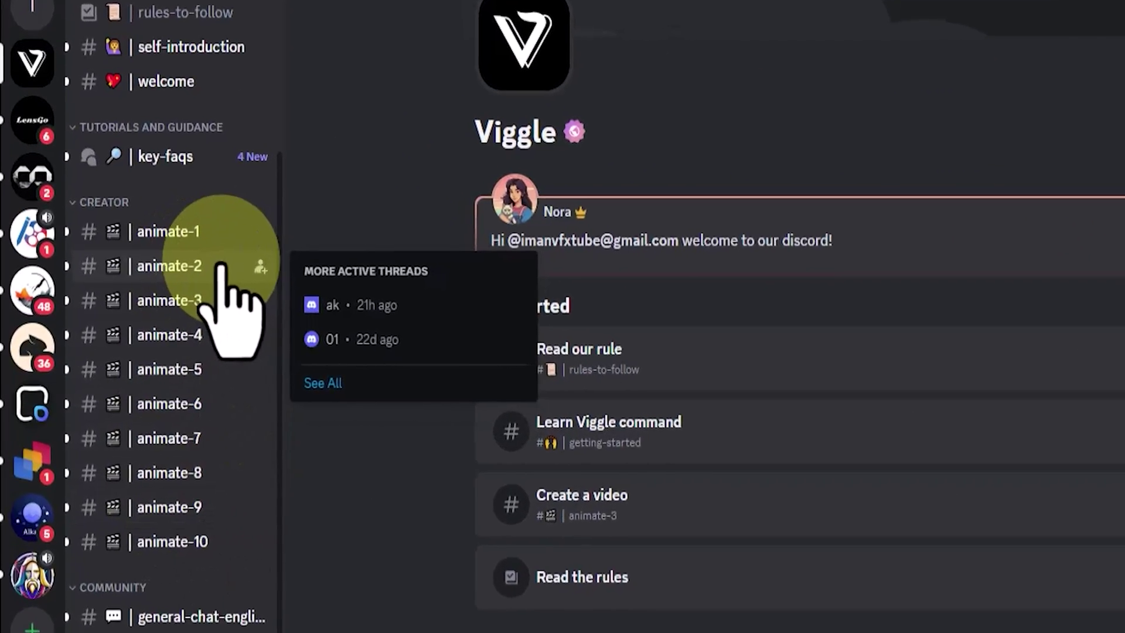
click(207, 274)
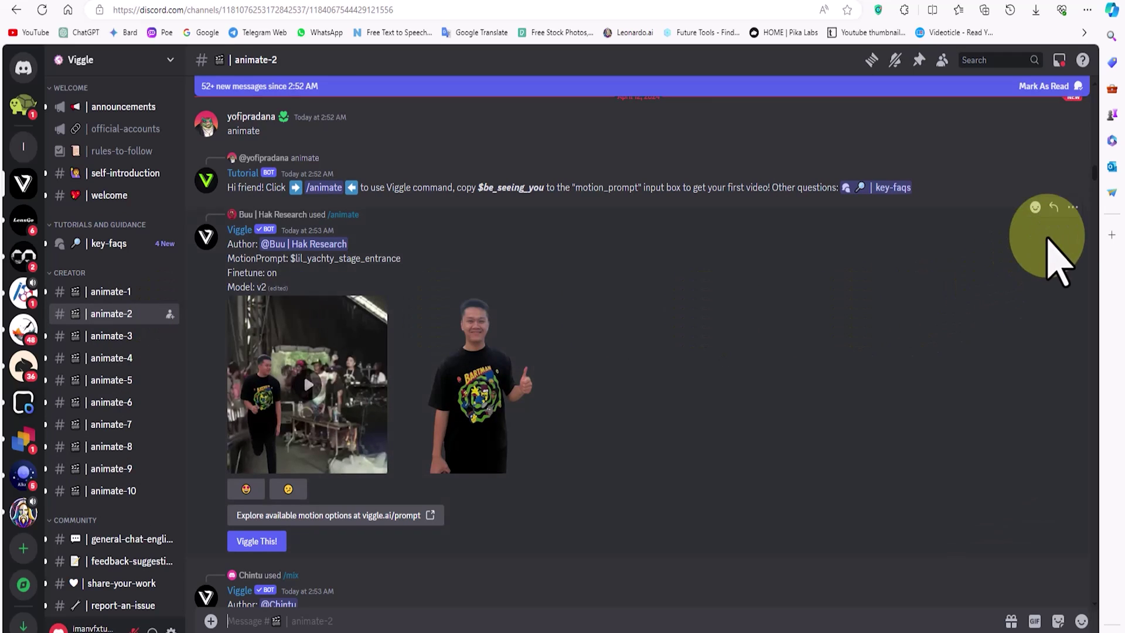
drag(1096, 175, 1095, 589)
- Start the /mix command with d6517e72-d4be-4364-8a7d-6fdf7ba2506e.png as the character image and 01.mp4 as the motion video
text(/mix)
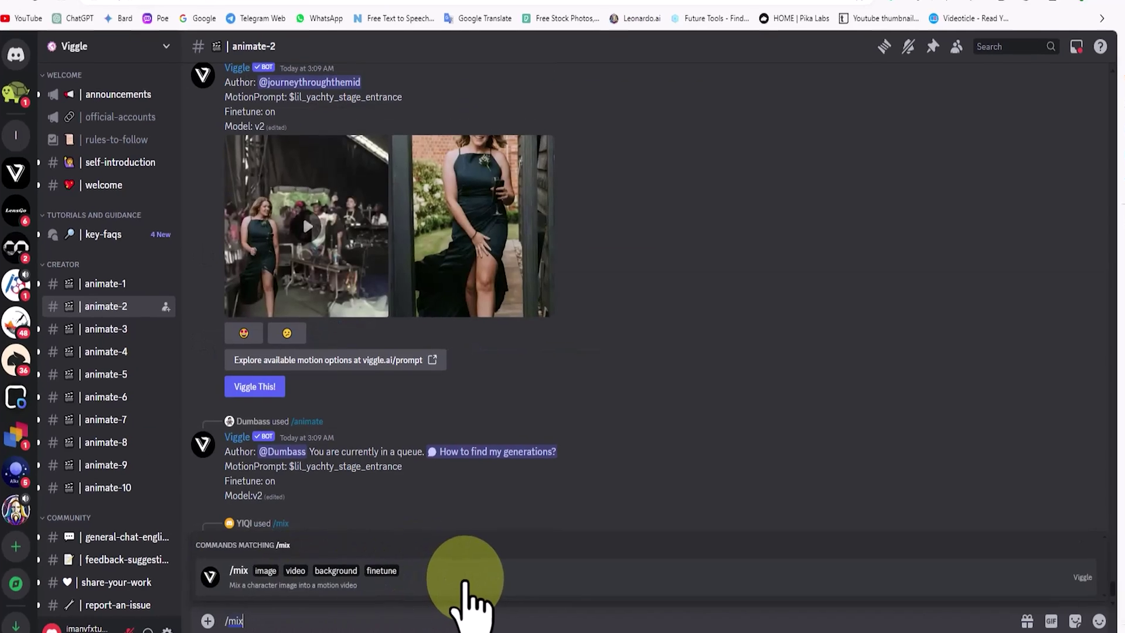
click(464, 580)
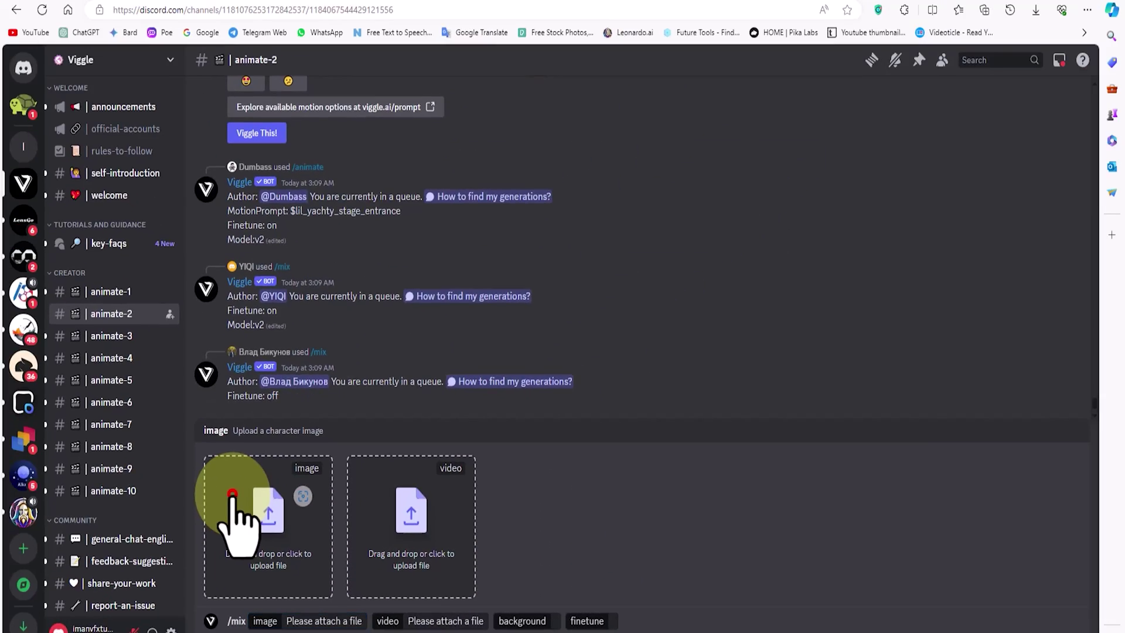
click(233, 493)
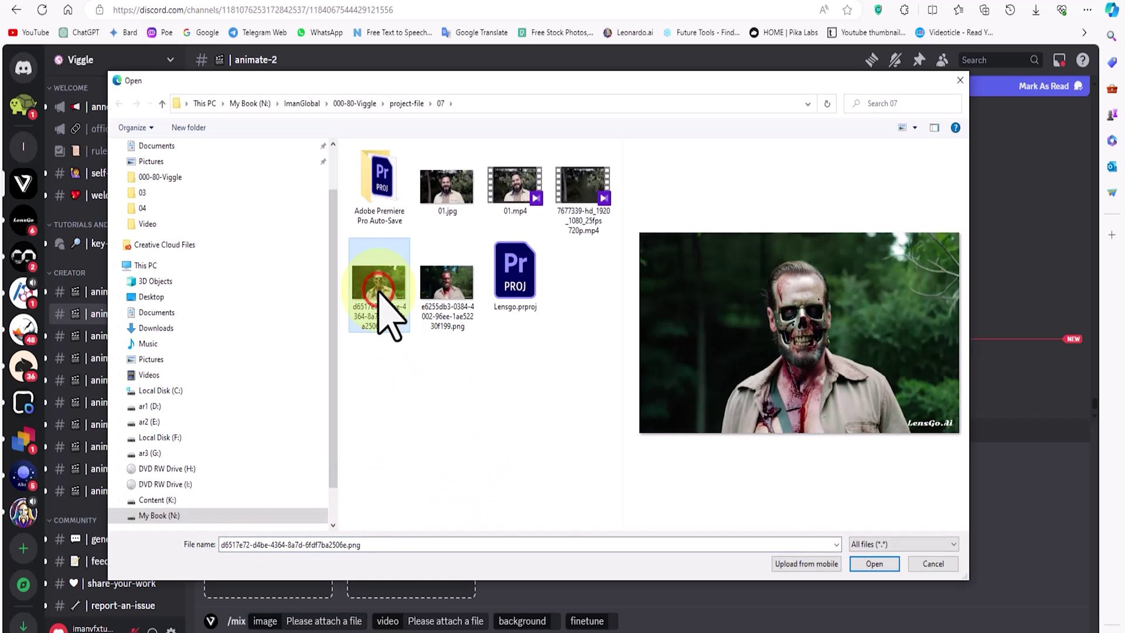
click(893, 566)
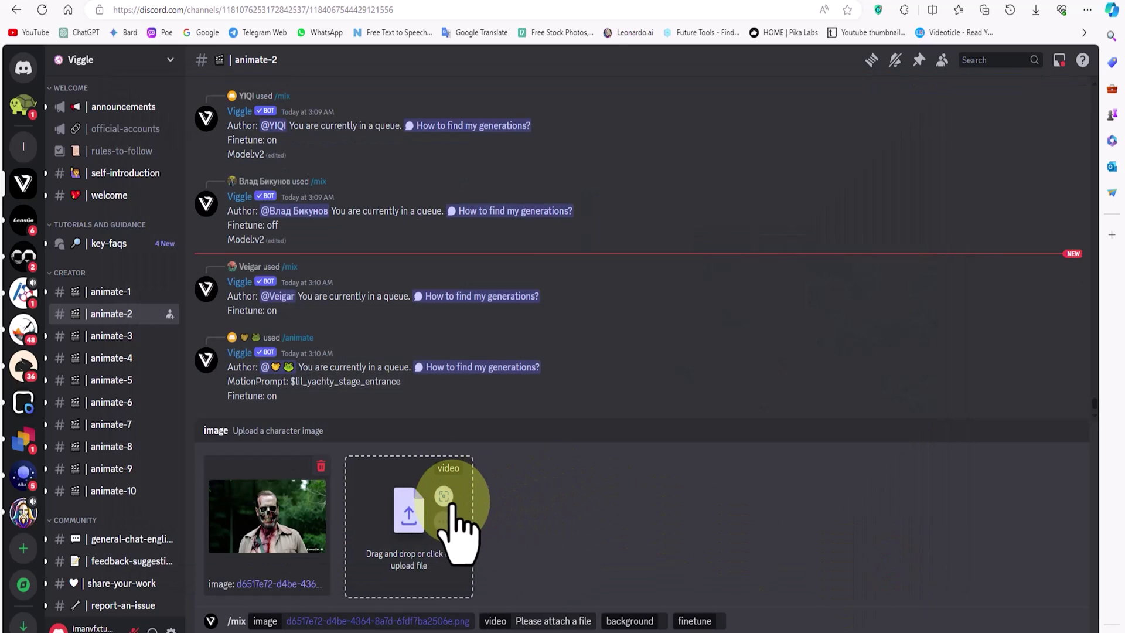
click(367, 511)
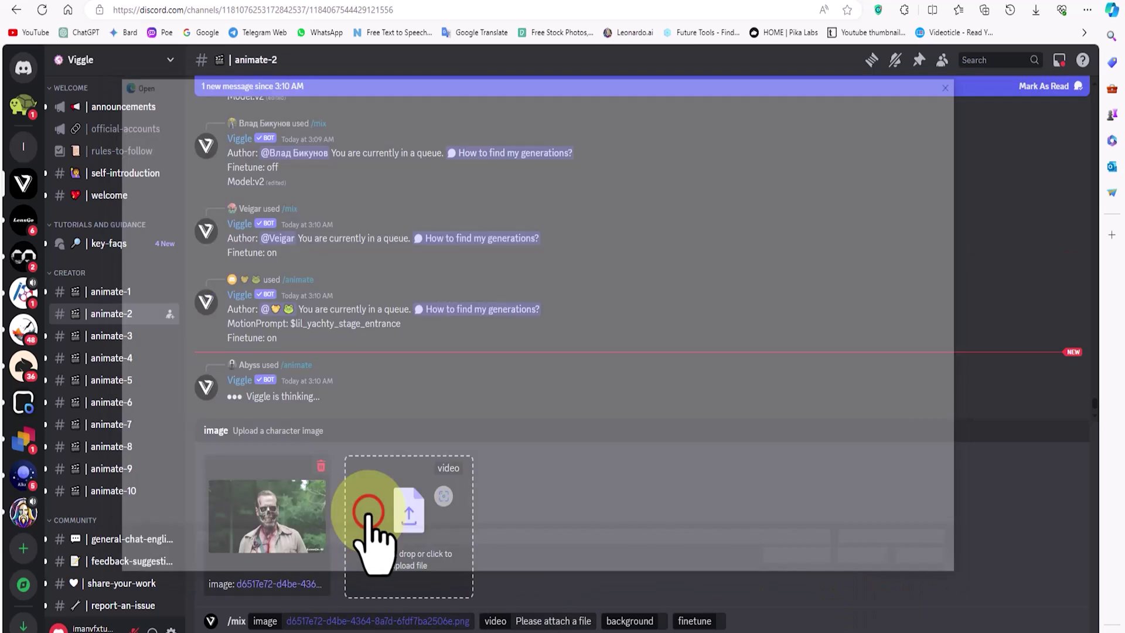
click(519, 192)
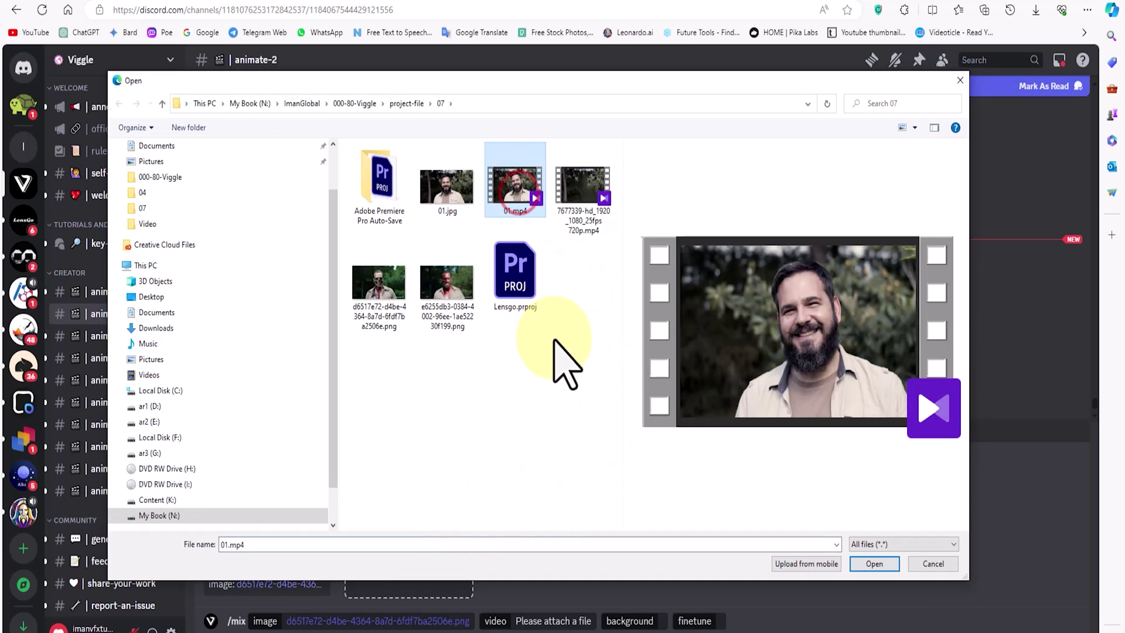
click(893, 564)
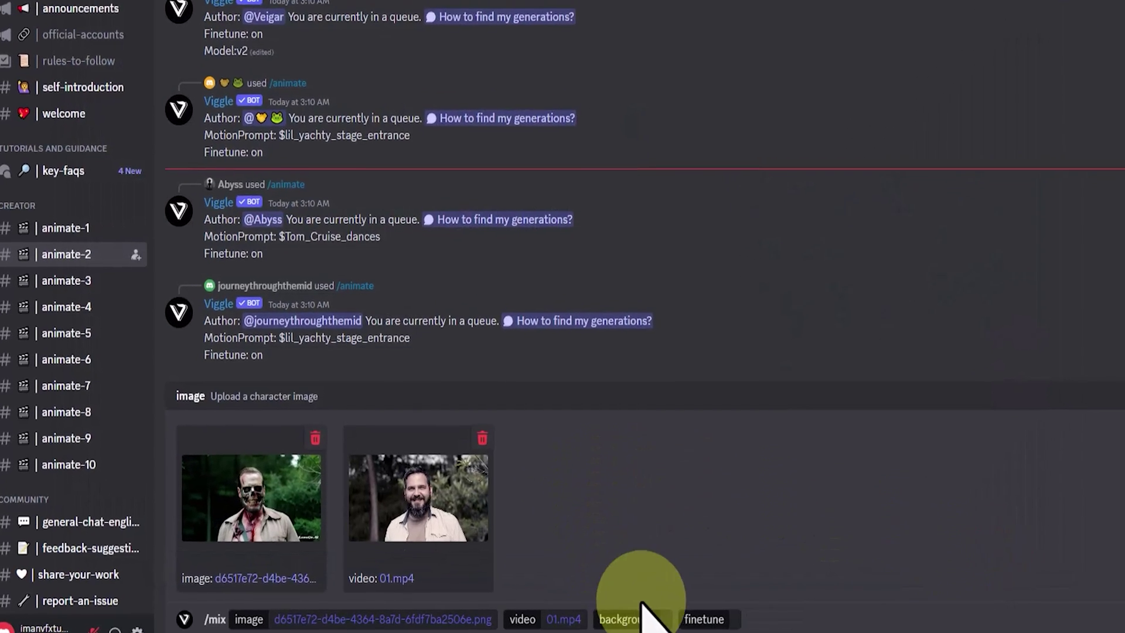
- Set the /mix background to Green and finetune to On, and submit the command
click(612, 620)
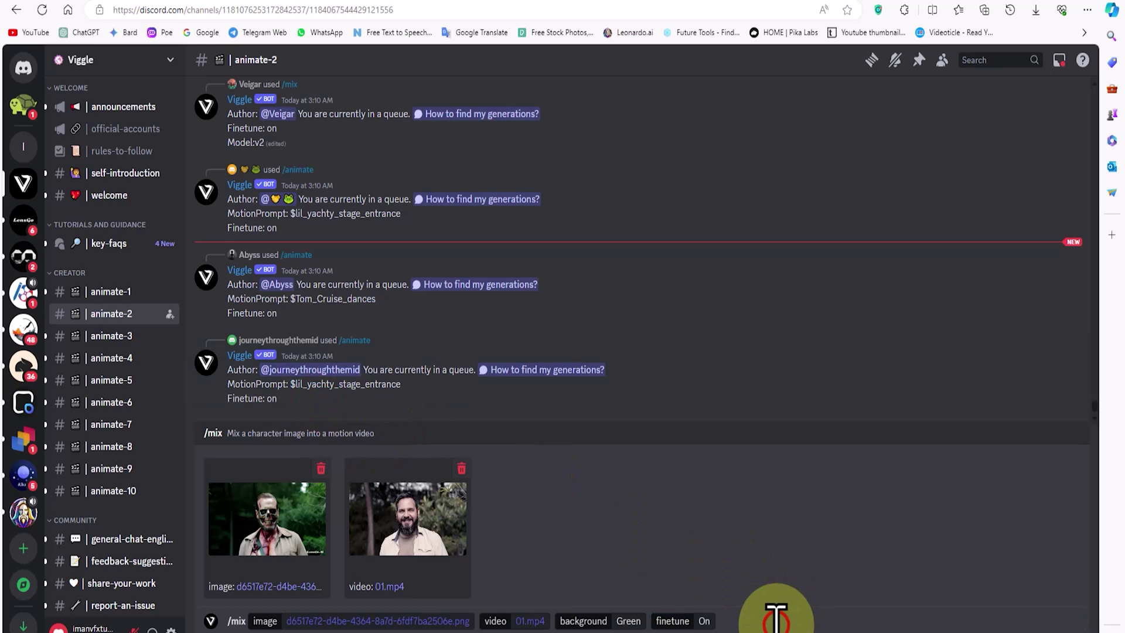
key(Return)
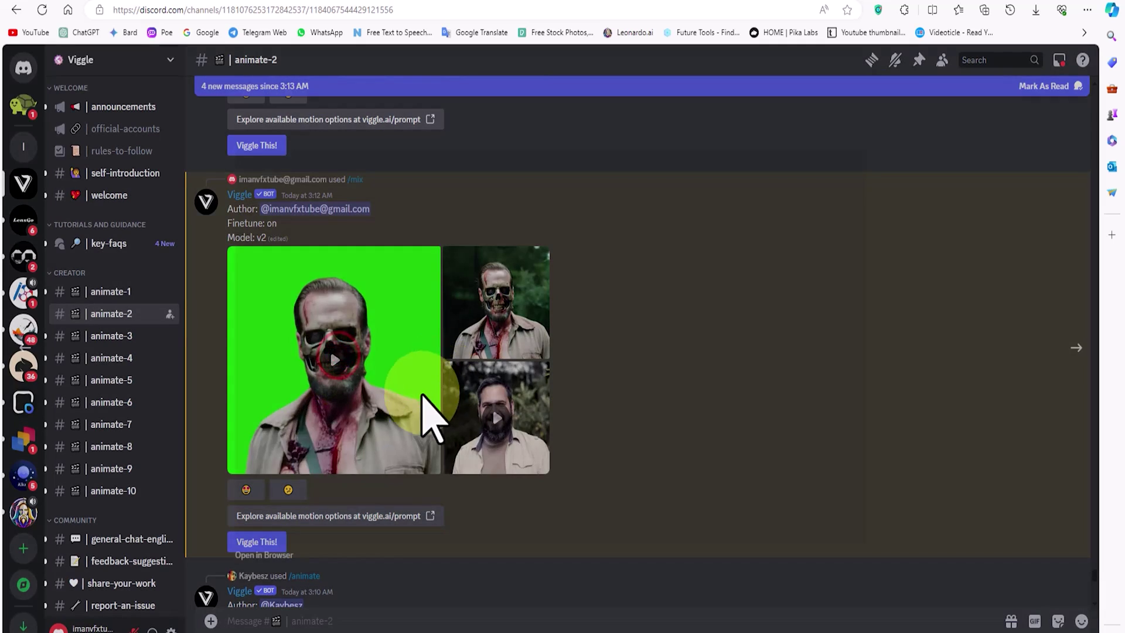
- Play the generated green-screen zombie video enlarged and download it
click(424, 413)
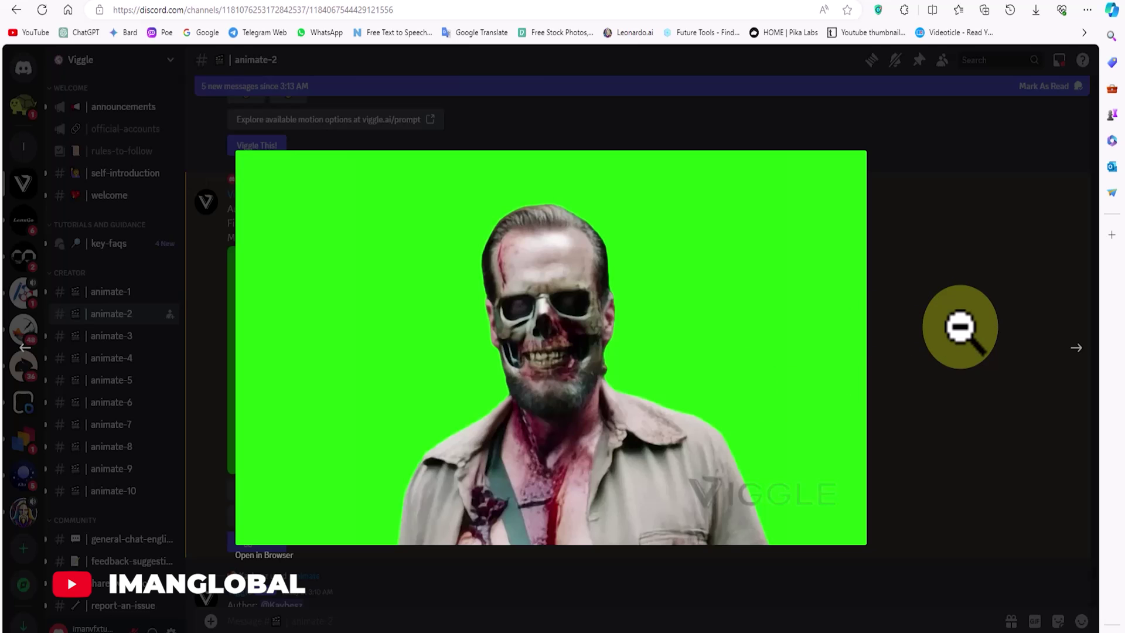
click(960, 326)
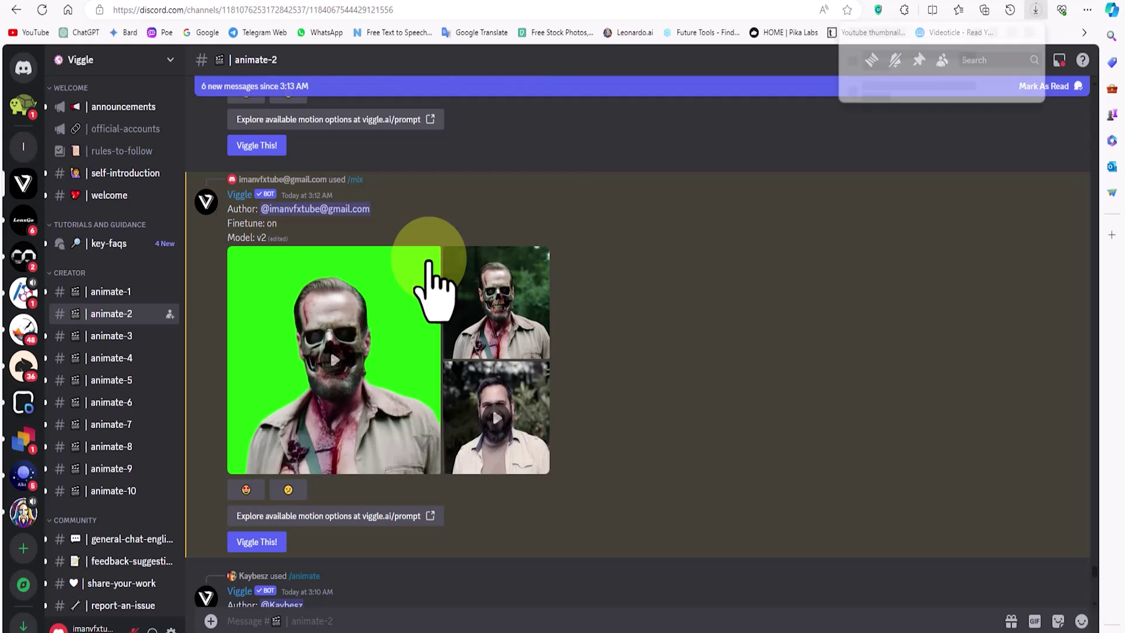
click(523, 193)
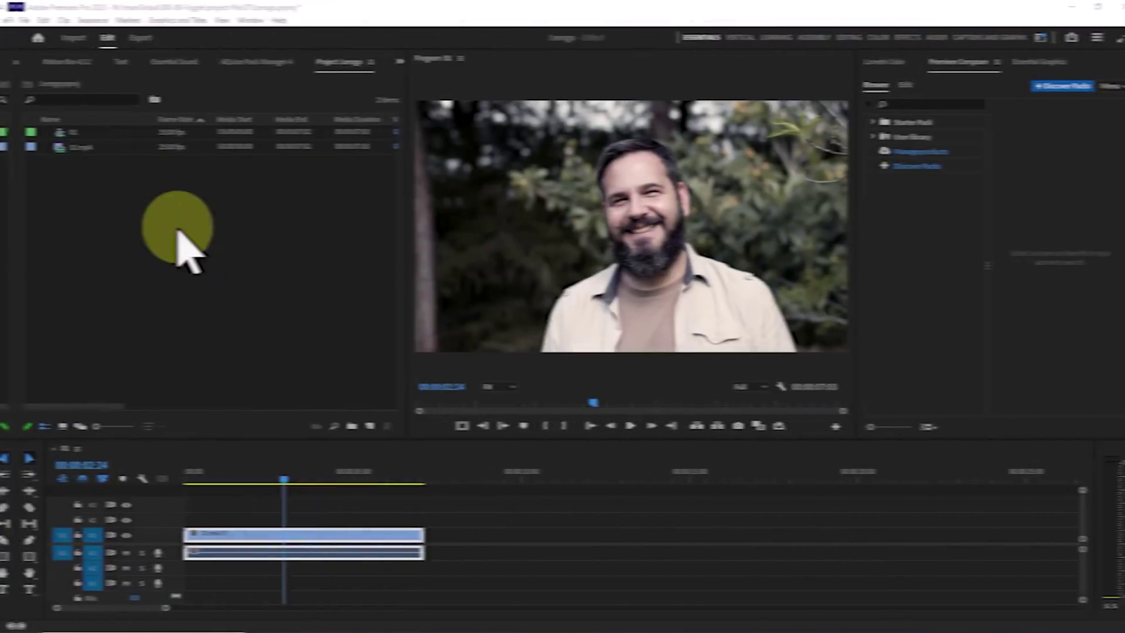
- Switch to Premiere Pro and import the inpainted background clip 7677339-hd_1920_1080_25fps 720p.mp4 into the project
click(139, 213)
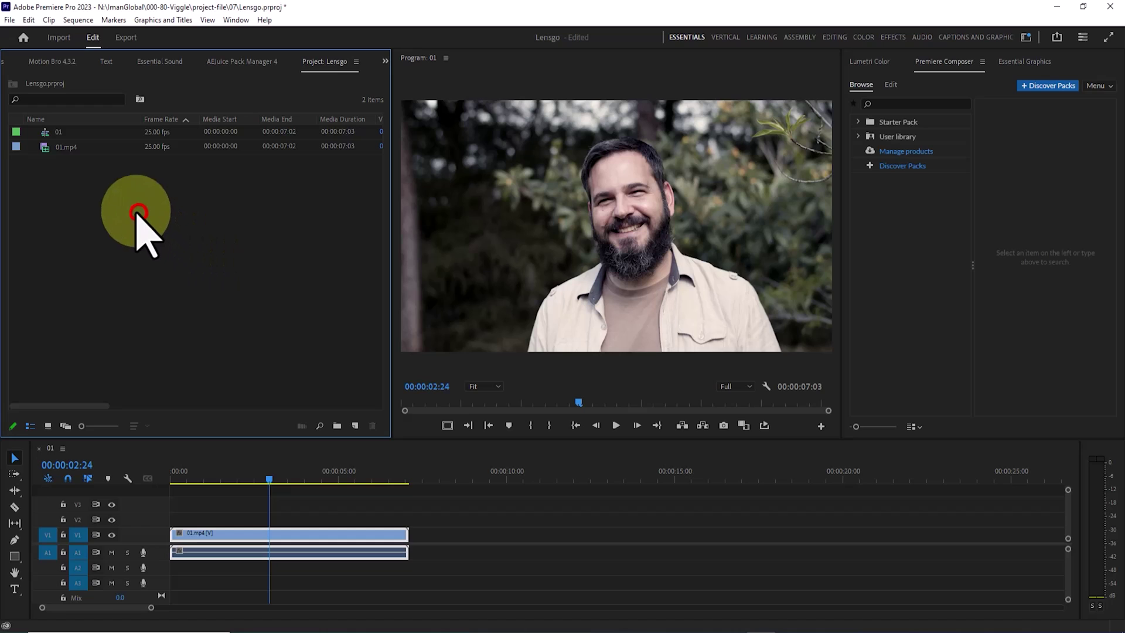
right_click(117, 196)
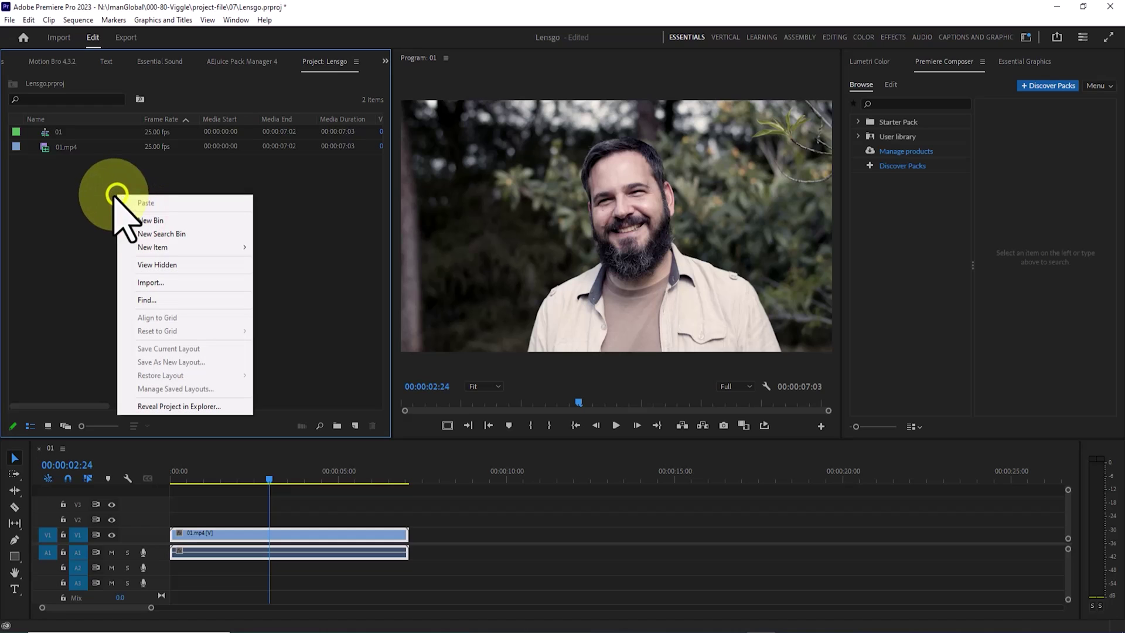
click(238, 282)
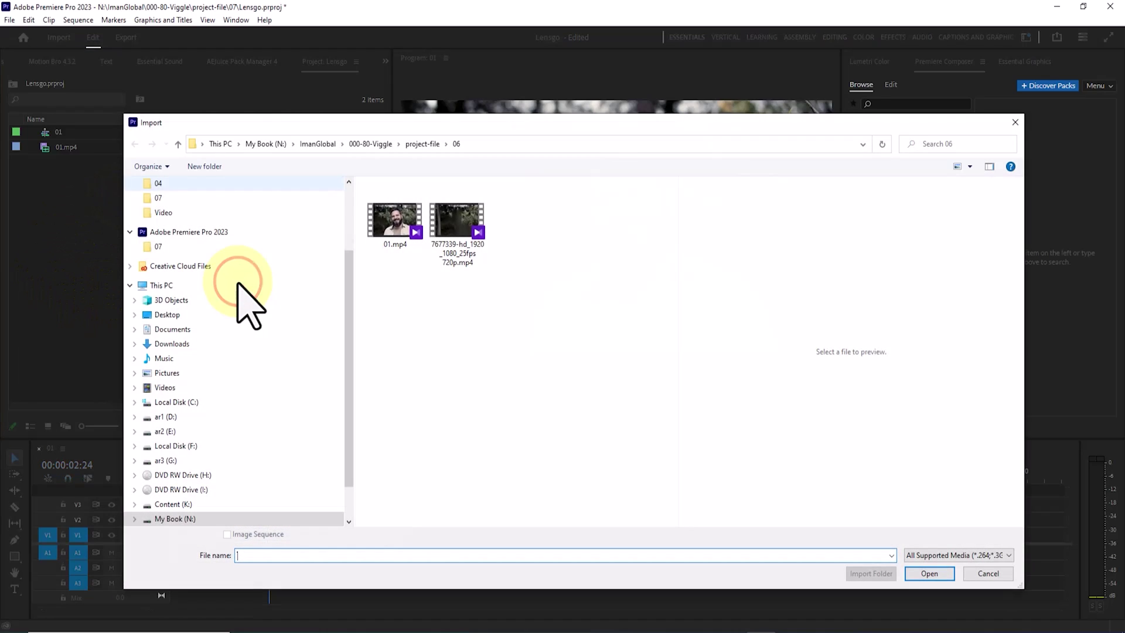
click(456, 230)
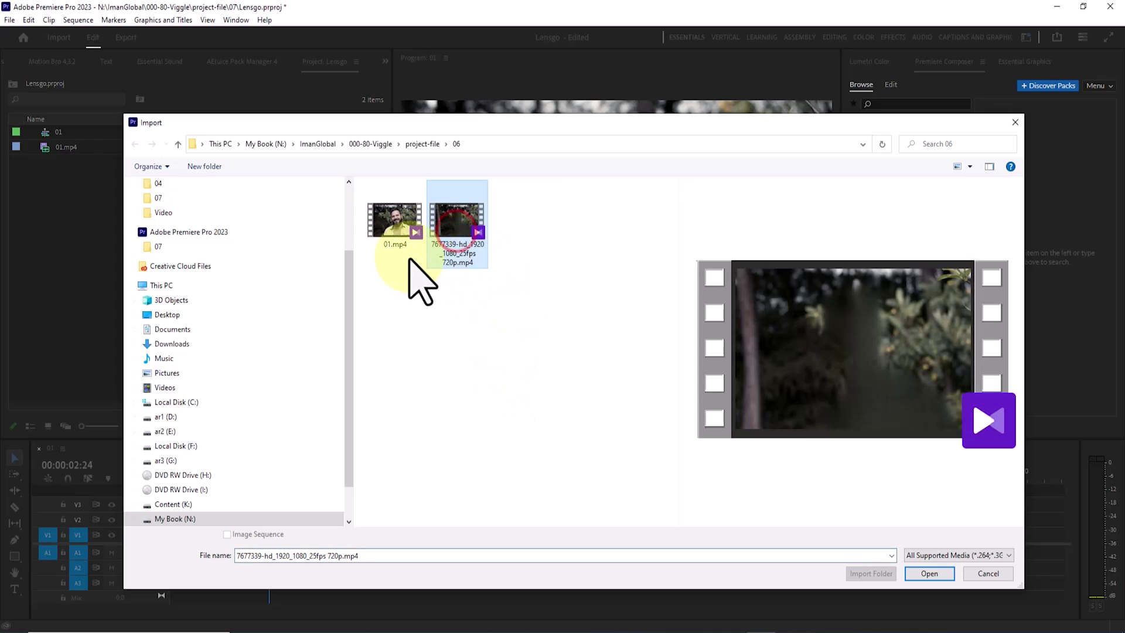
click(938, 574)
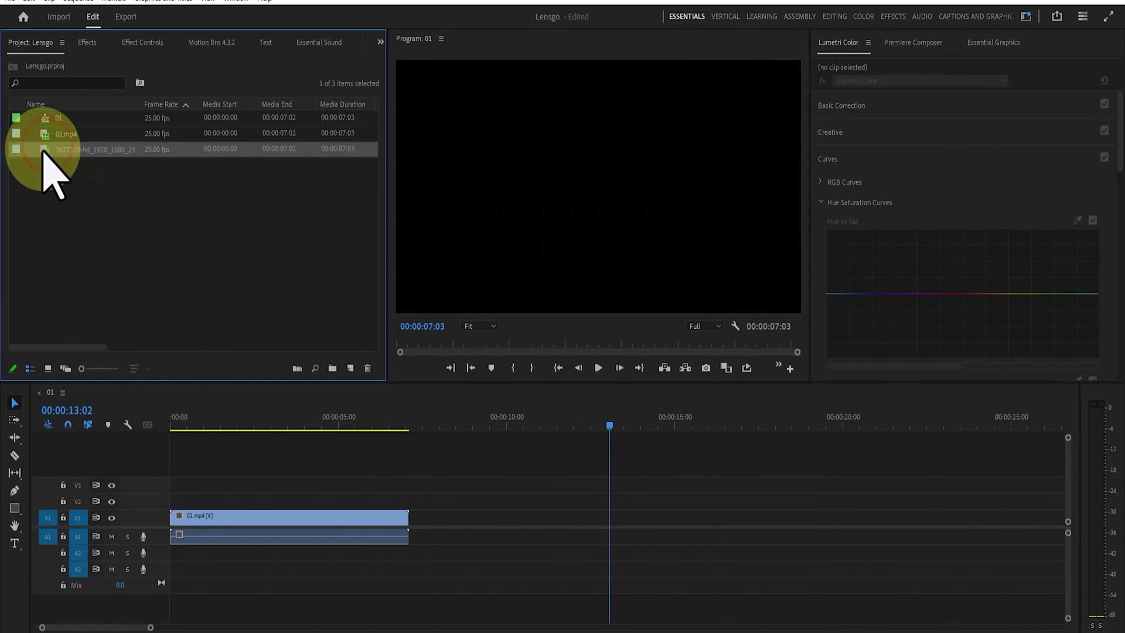
- Create a new sequence from the imported background clip and move the playhead to 00:00:03:18
drag(43, 151, 309, 298)
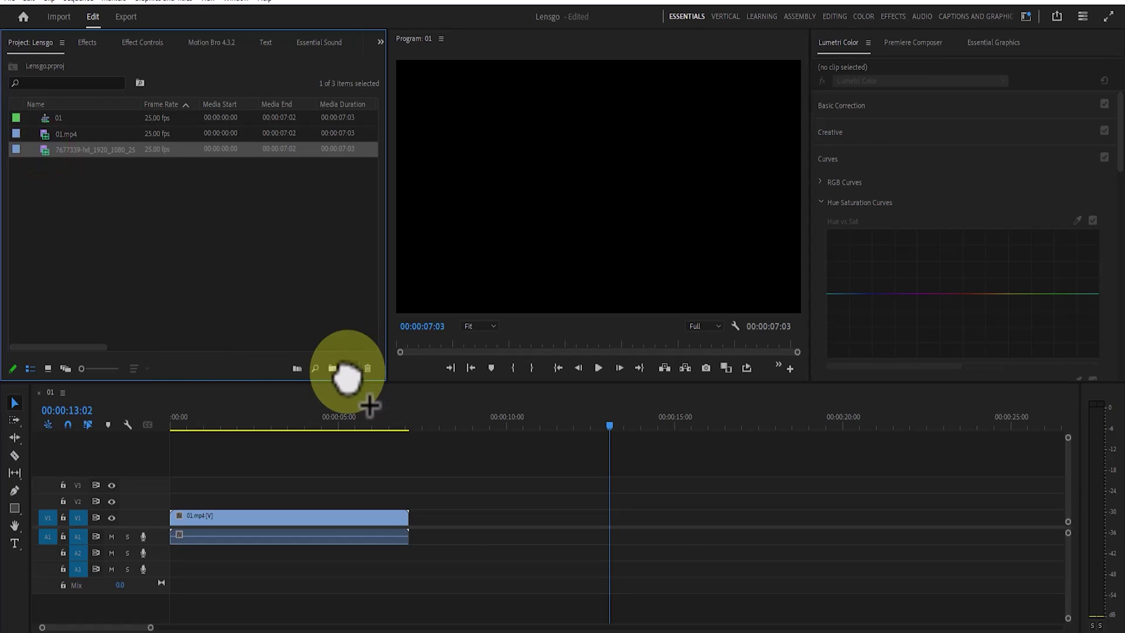
drag(350, 376, 350, 376)
drag(258, 417, 381, 448)
- Import the green-screen zombie clip video.mp4 from folder 07 into the project
right_click(125, 213)
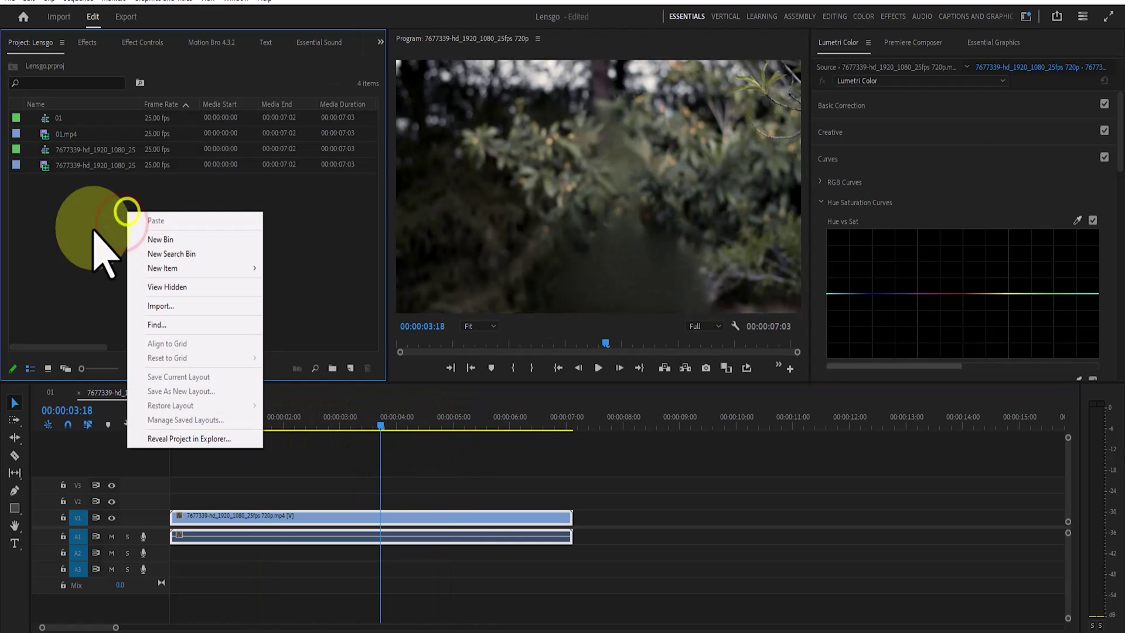
click(244, 305)
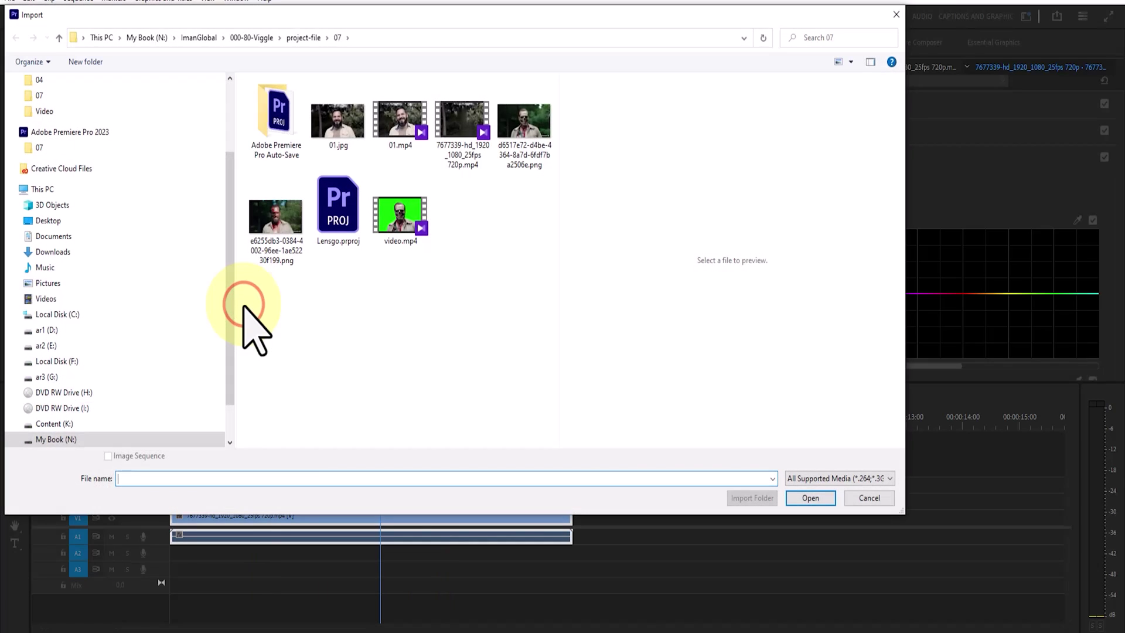
click(393, 221)
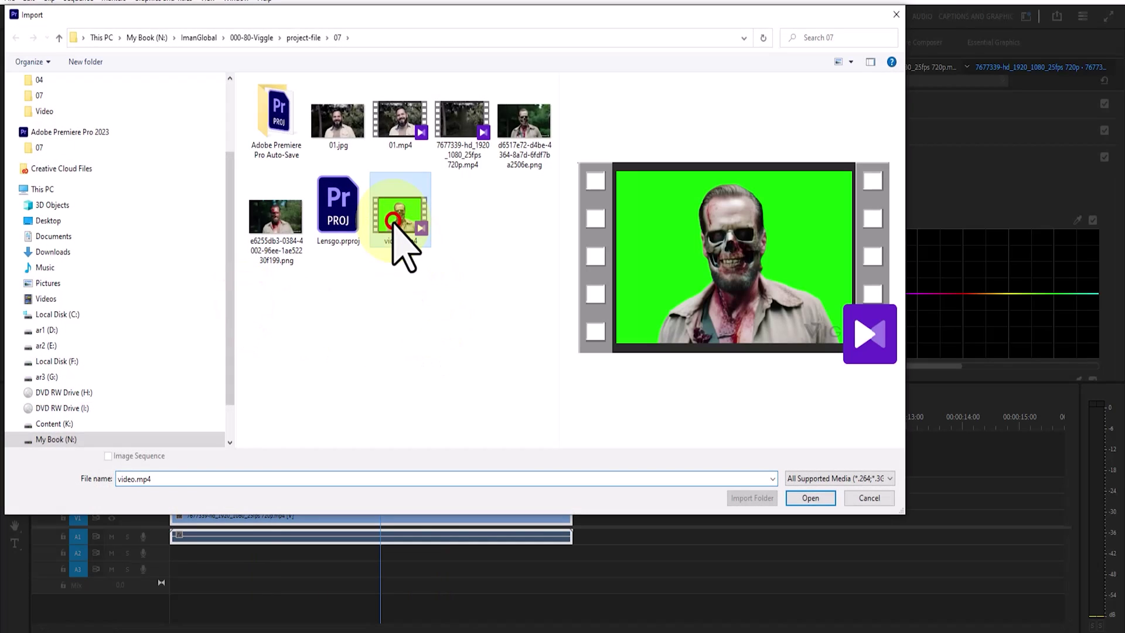
click(830, 498)
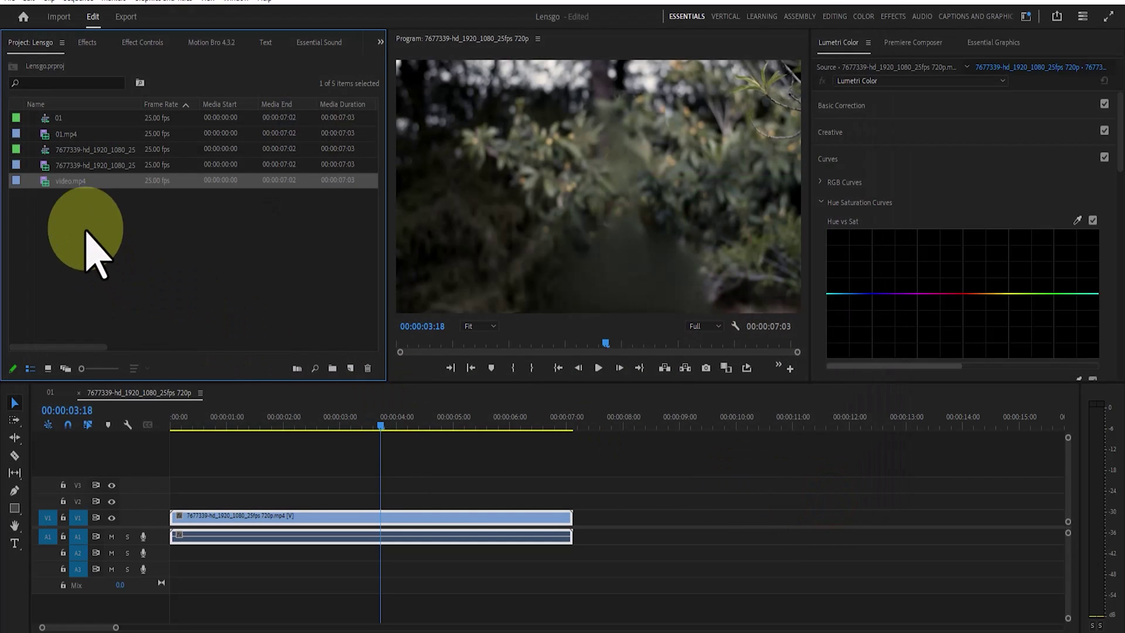
- Place video.mp4 on track V2 at the start of the sequence, above the background clip, and scale it to the frame size
drag(47, 182, 186, 495)
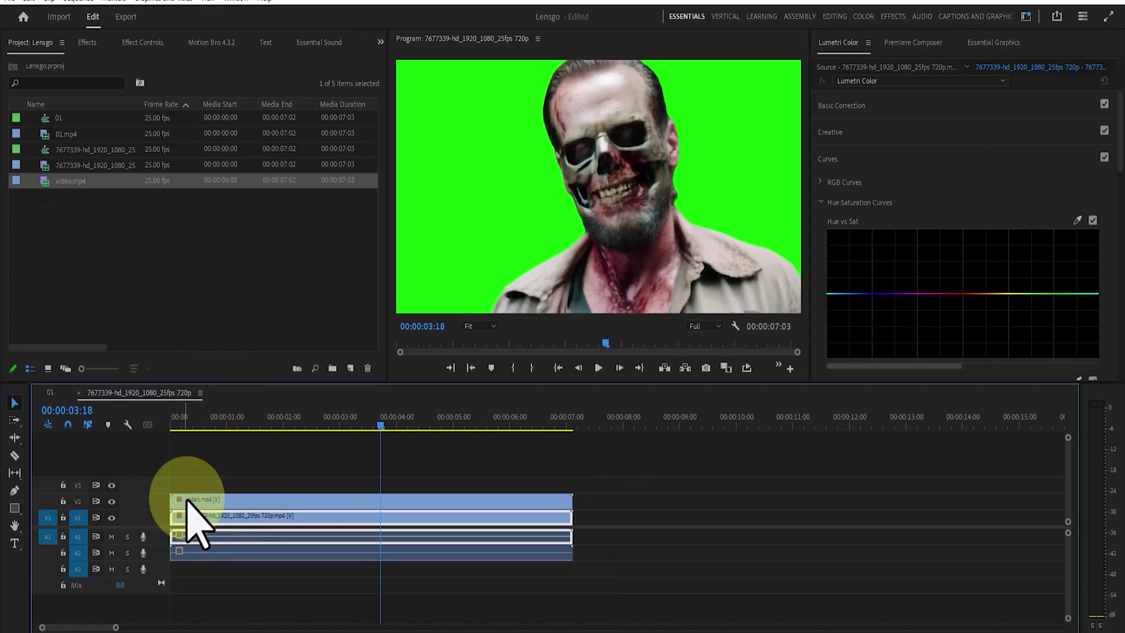
click(348, 503)
right_click(345, 499)
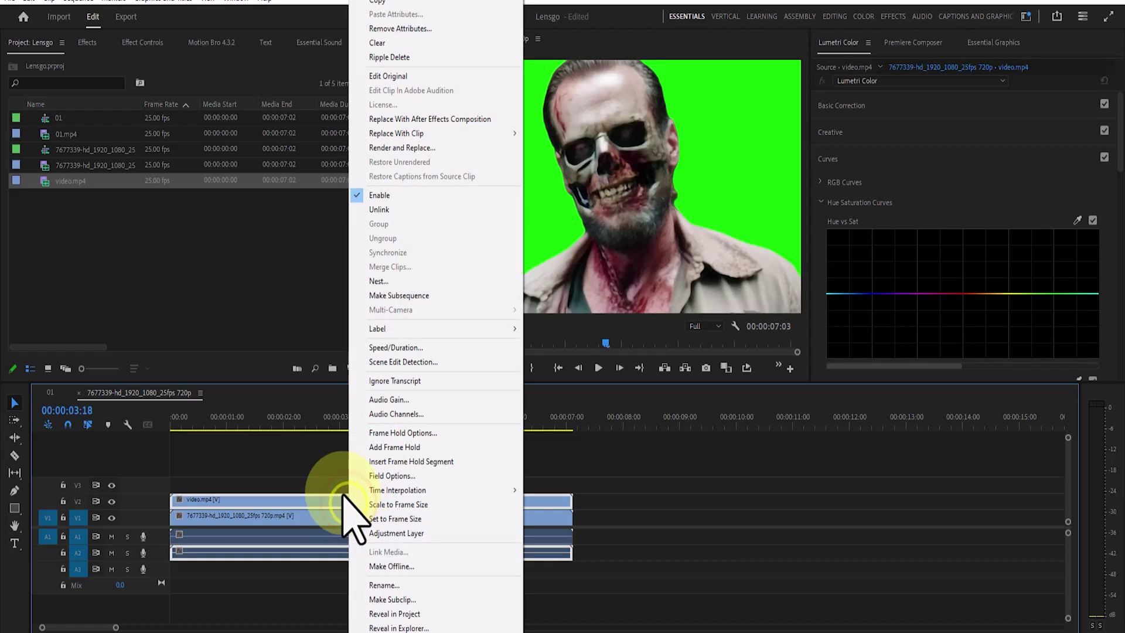
click(399, 505)
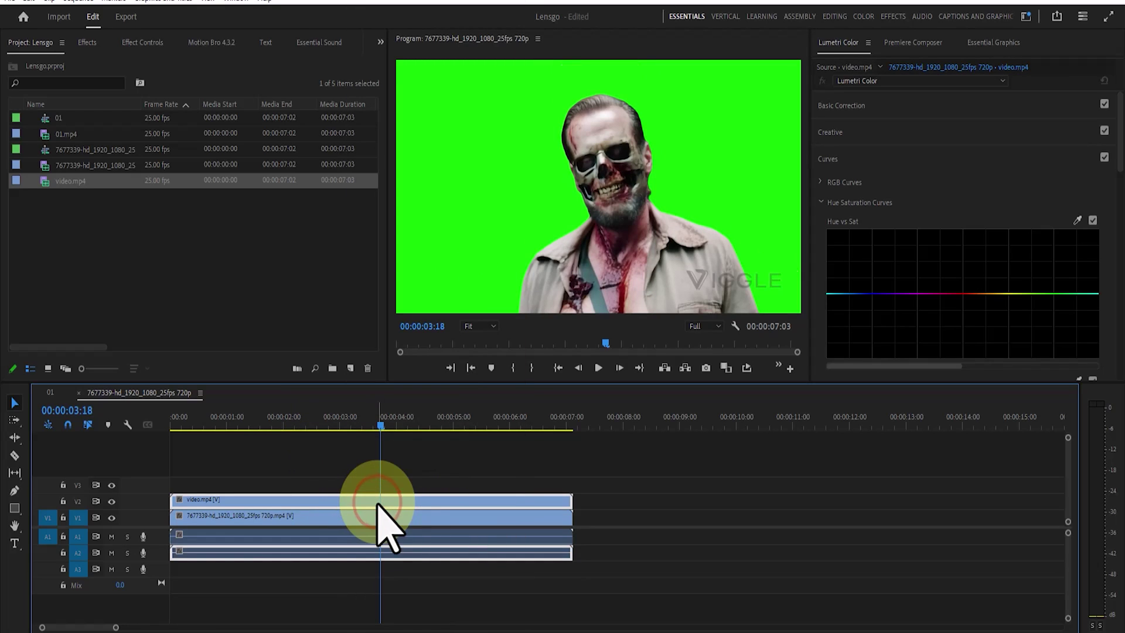
- Apply the Ultra Key effect from the Keying video effects to the video.mp4 clip on V2
click(87, 42)
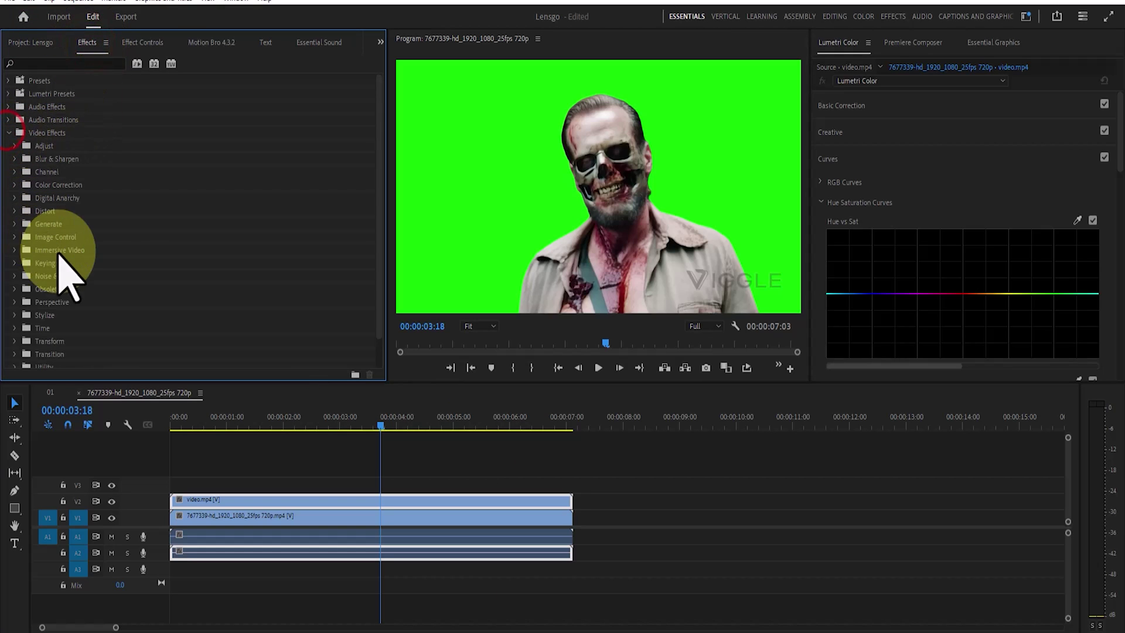
click(15, 262)
click(55, 324)
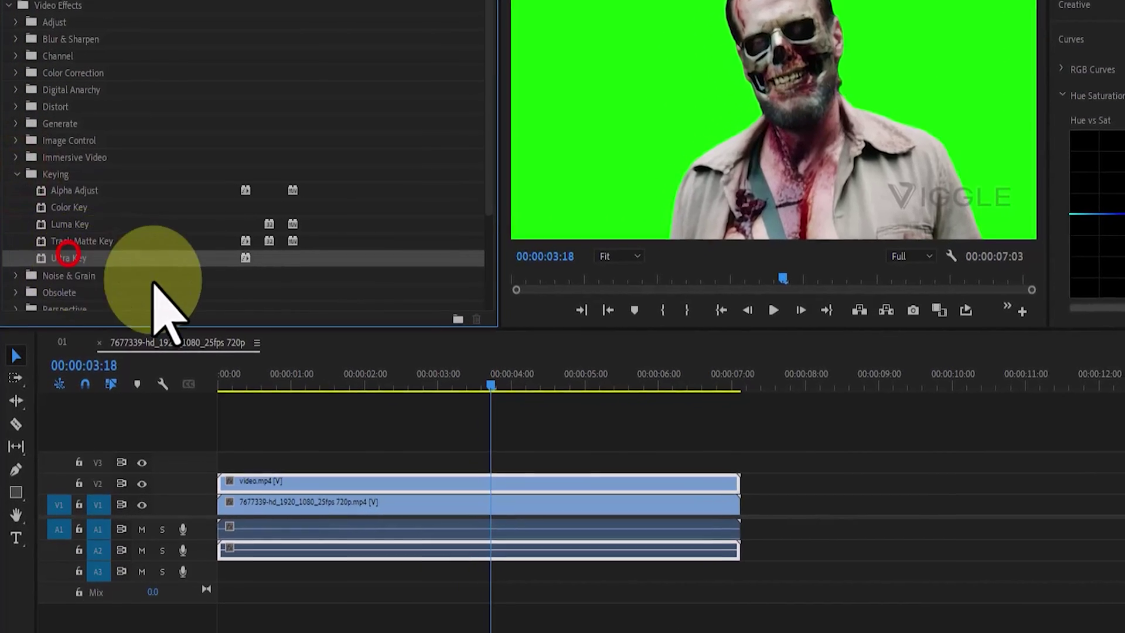
drag(164, 258, 502, 457)
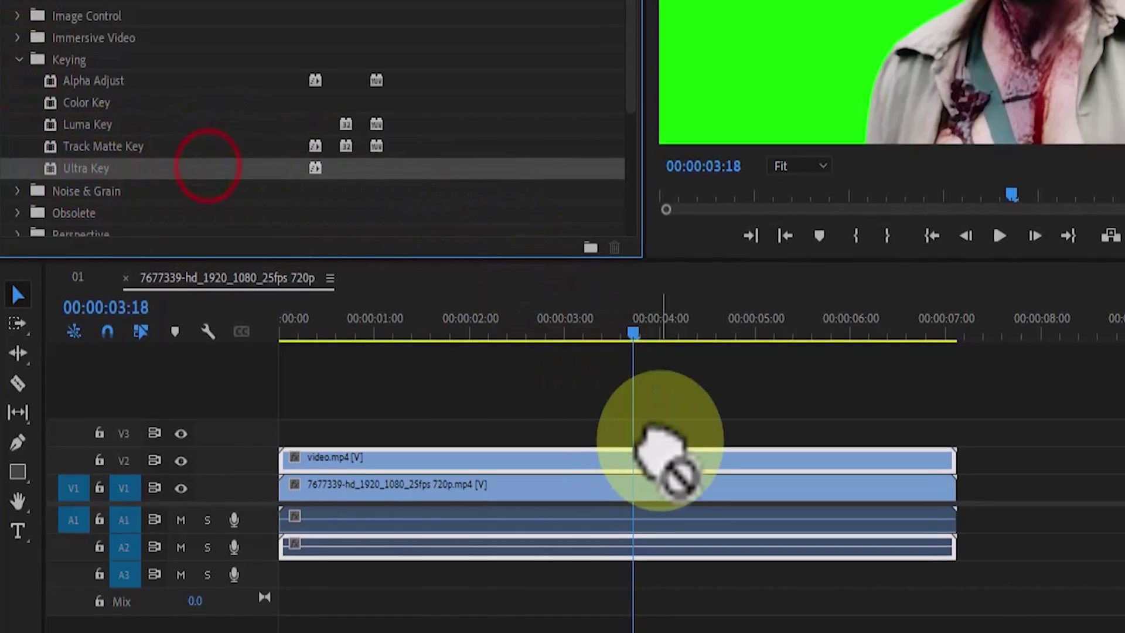
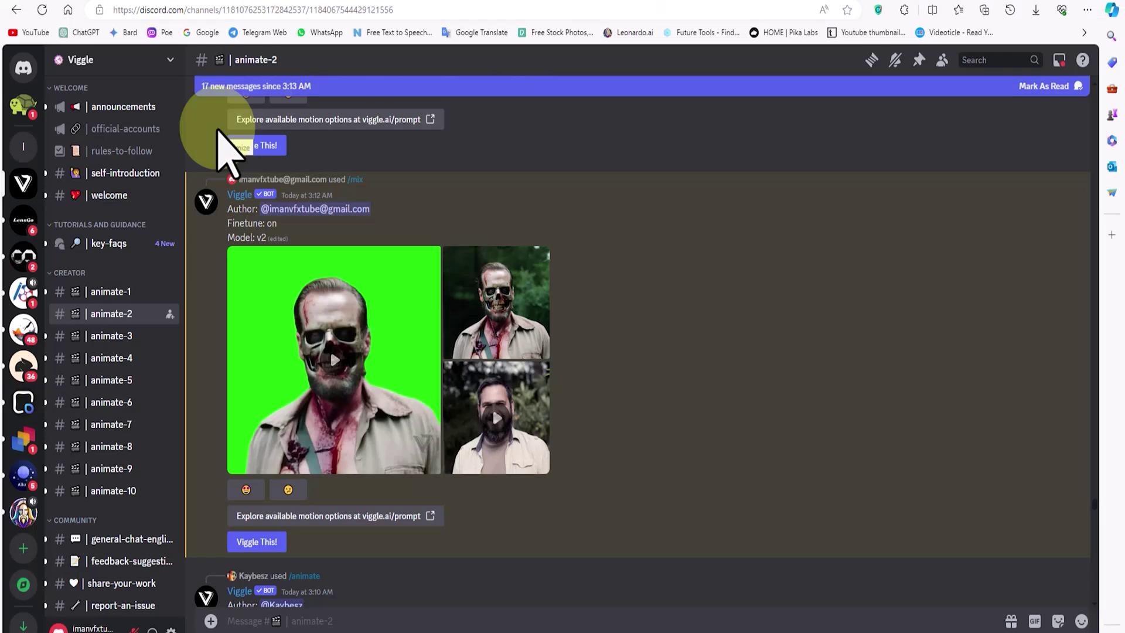
click(216, 127)
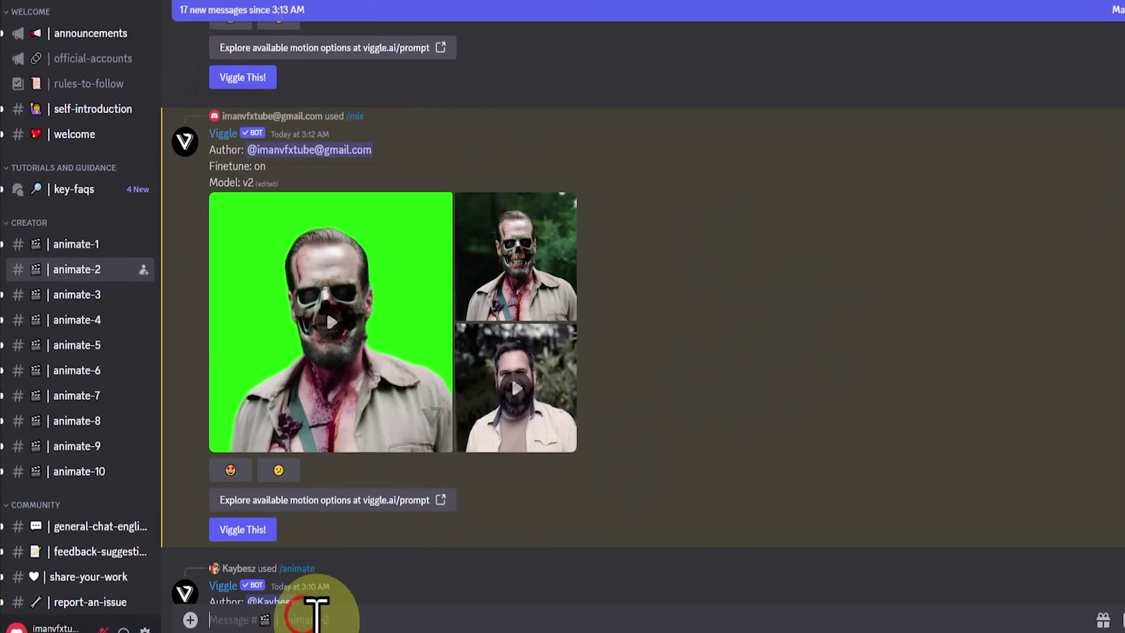
text(/mix)
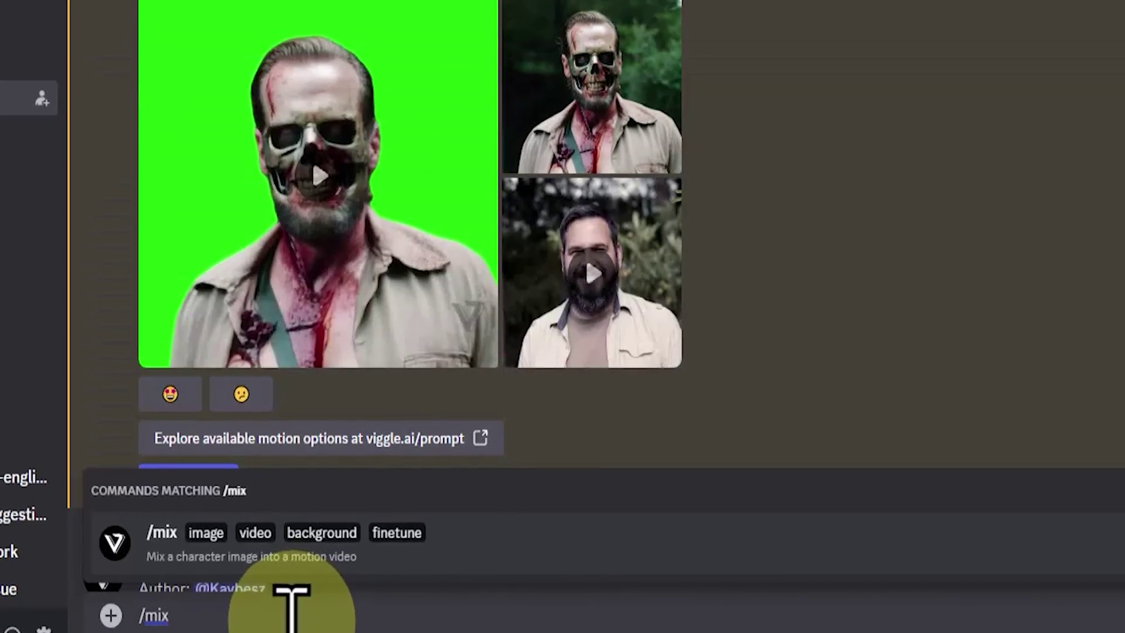
click(495, 542)
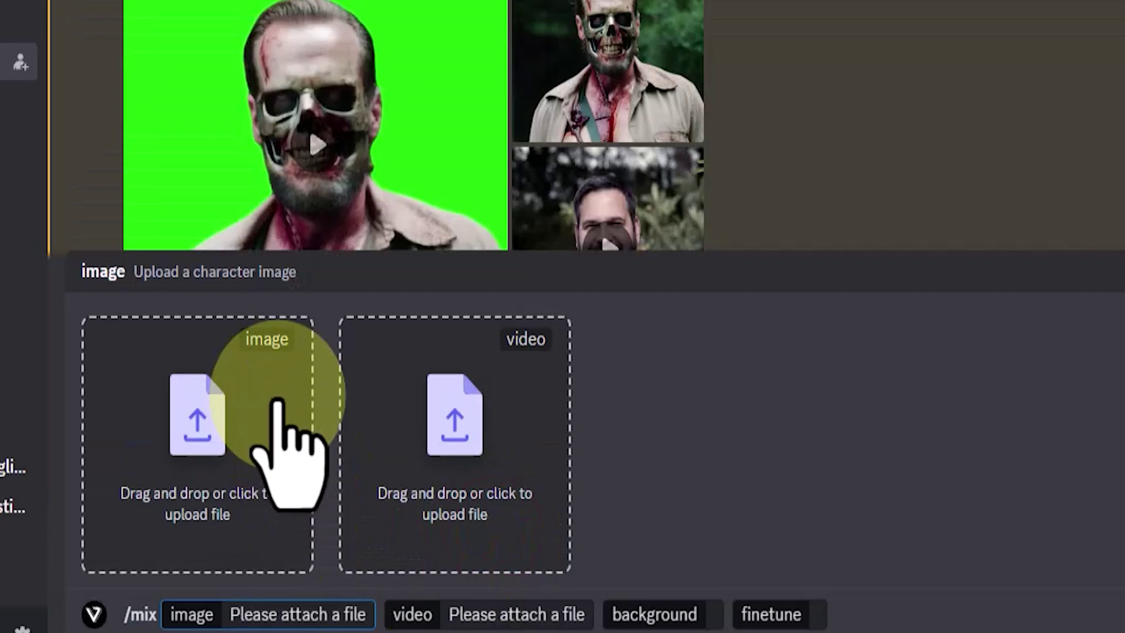
click(277, 403)
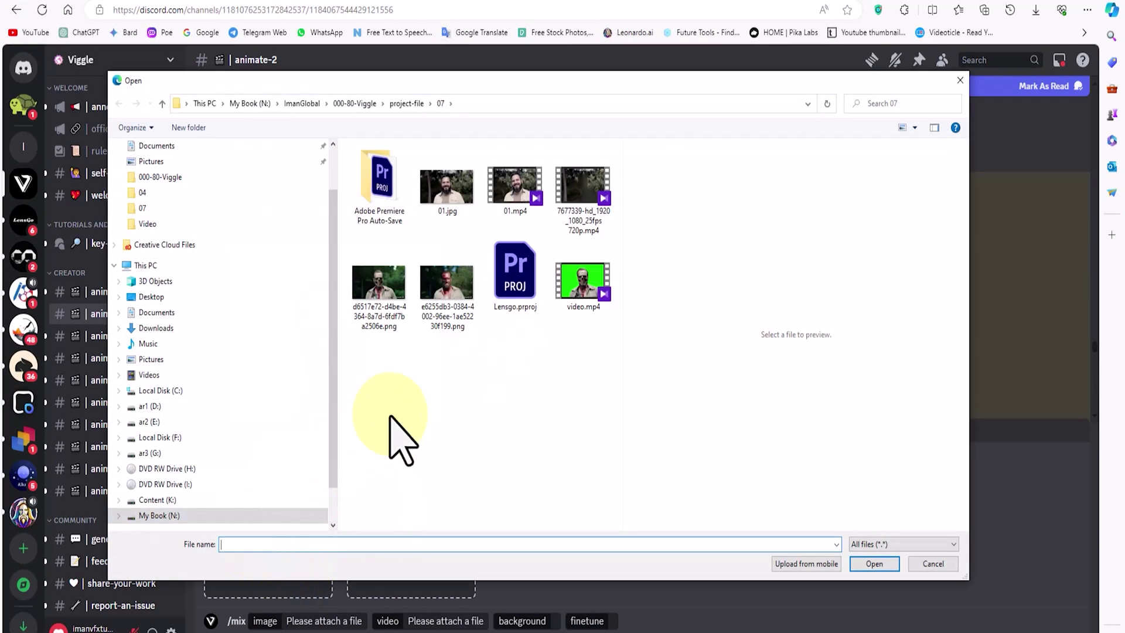
click(448, 287)
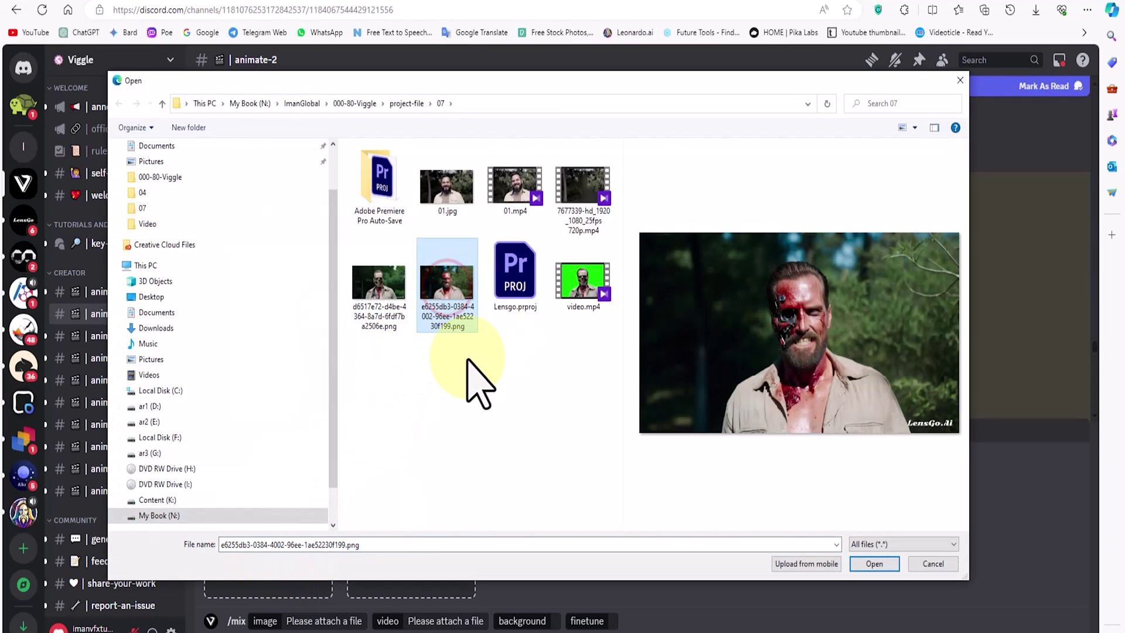
click(874, 564)
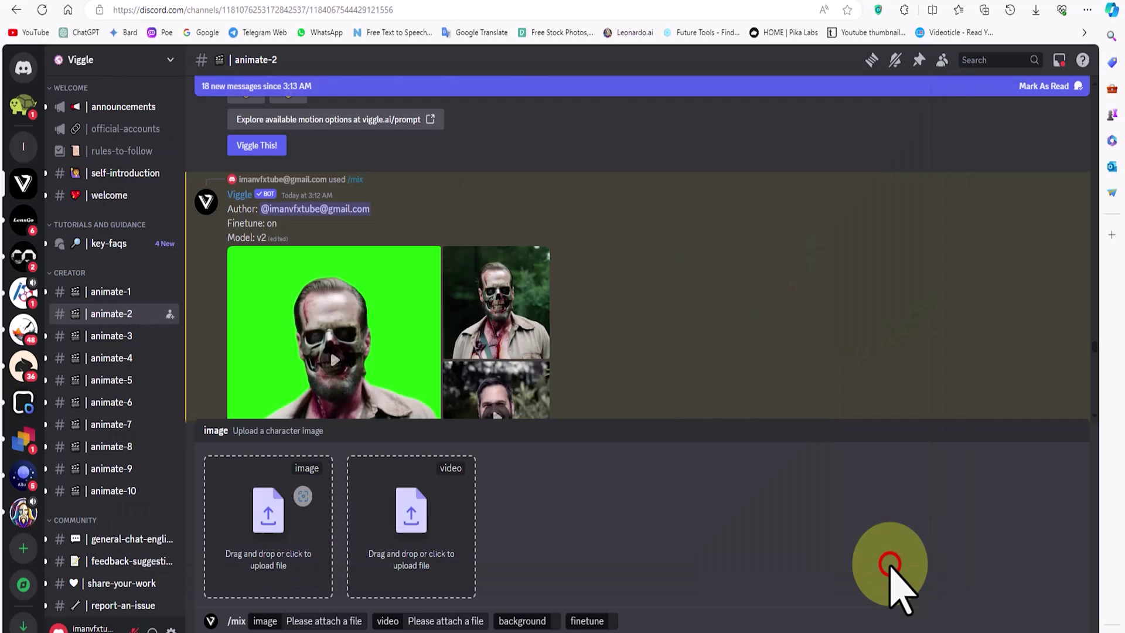
click(457, 501)
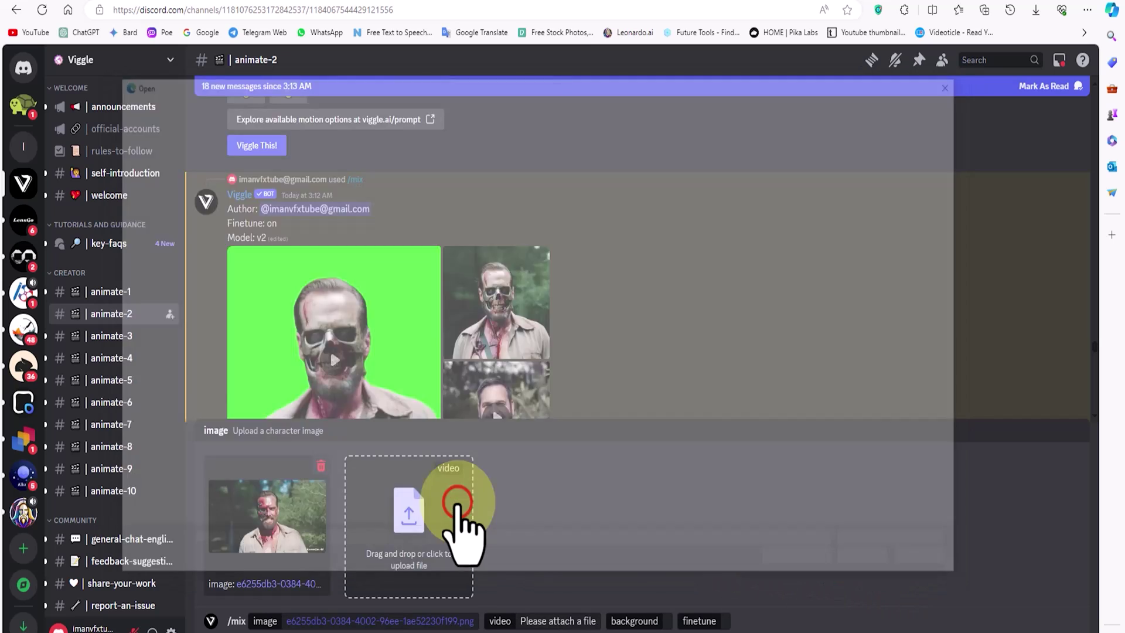
click(518, 183)
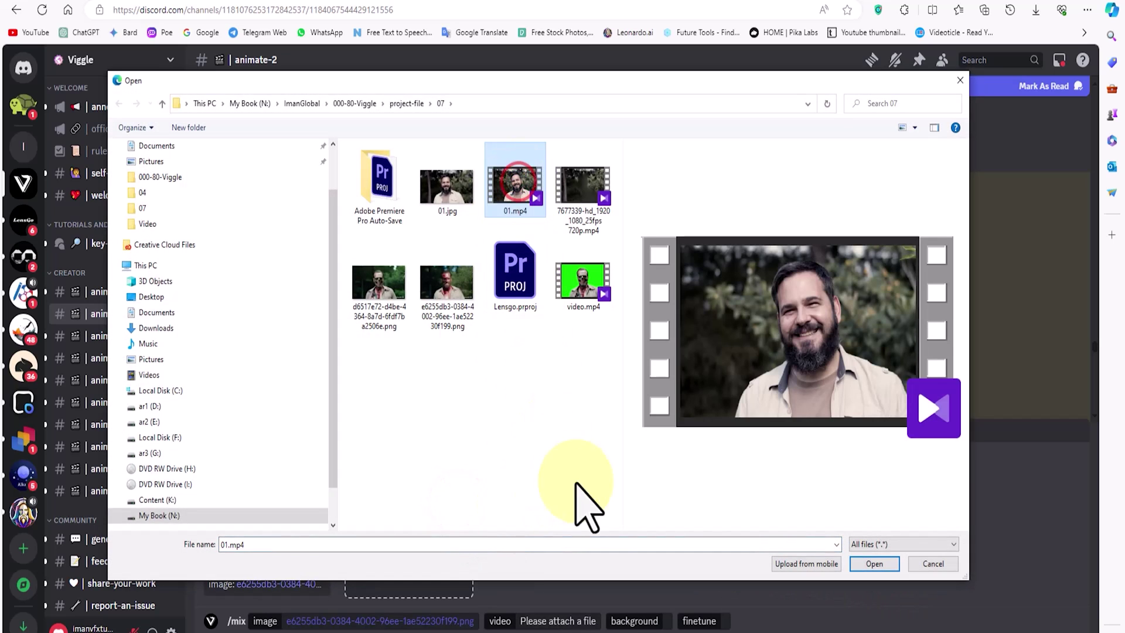
click(889, 564)
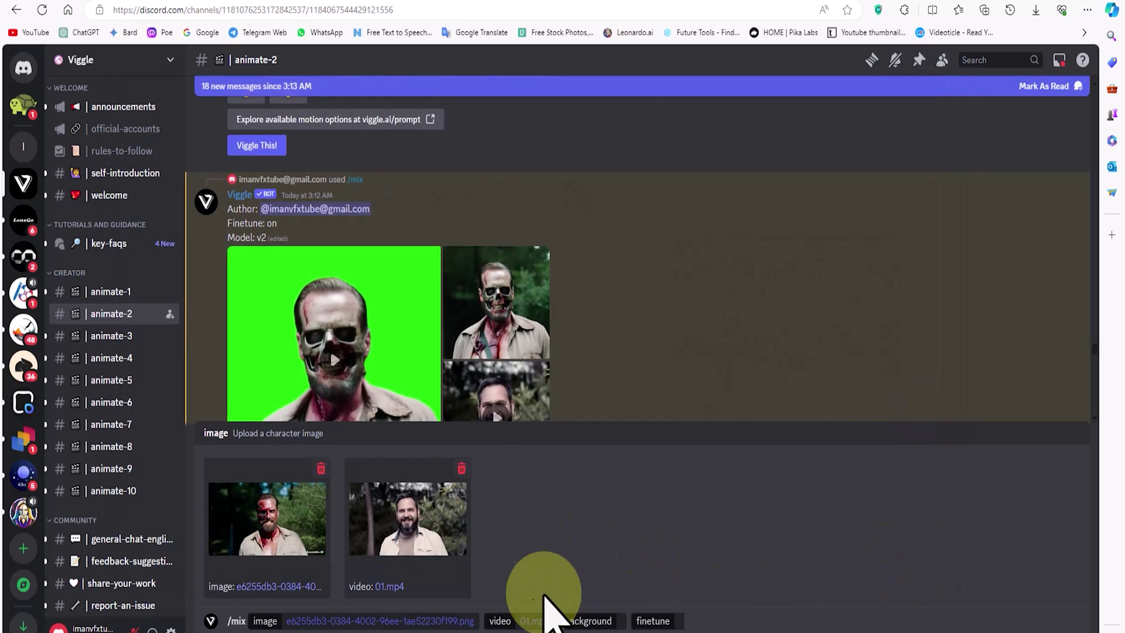
- Choose a Green background and finetune On for the /mix of the second character, and submit it
click(616, 620)
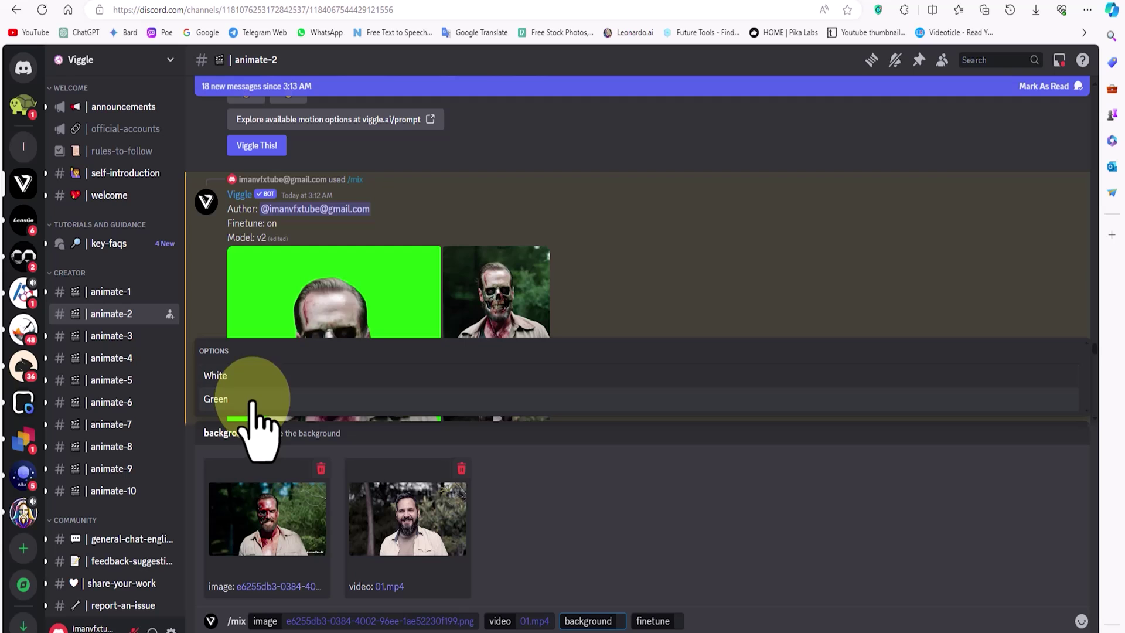
click(465, 306)
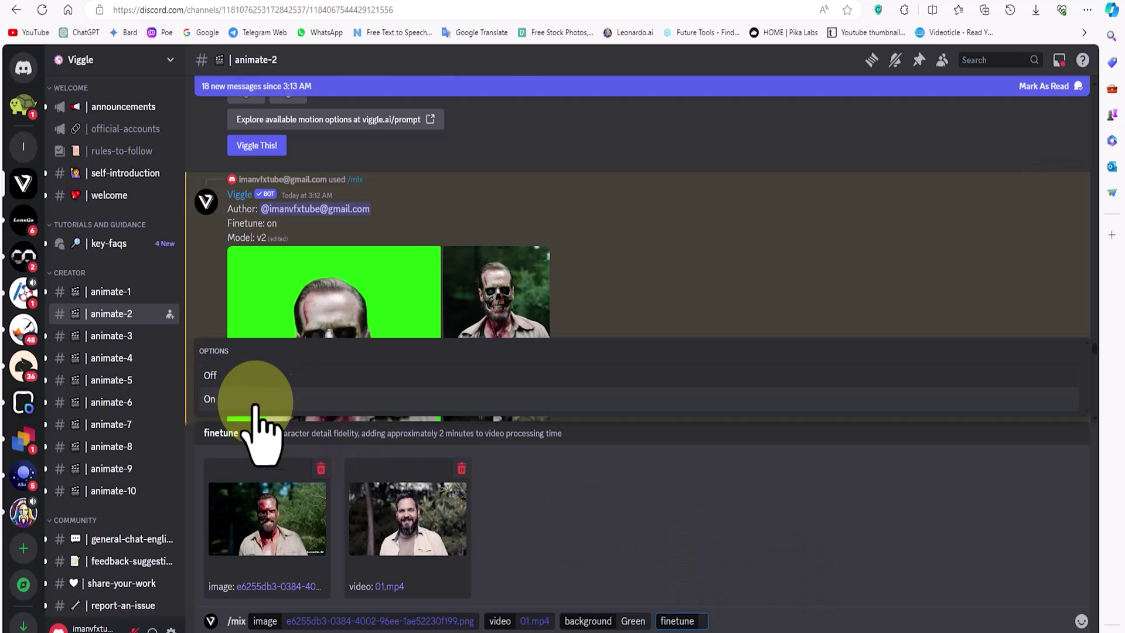
click(297, 404)
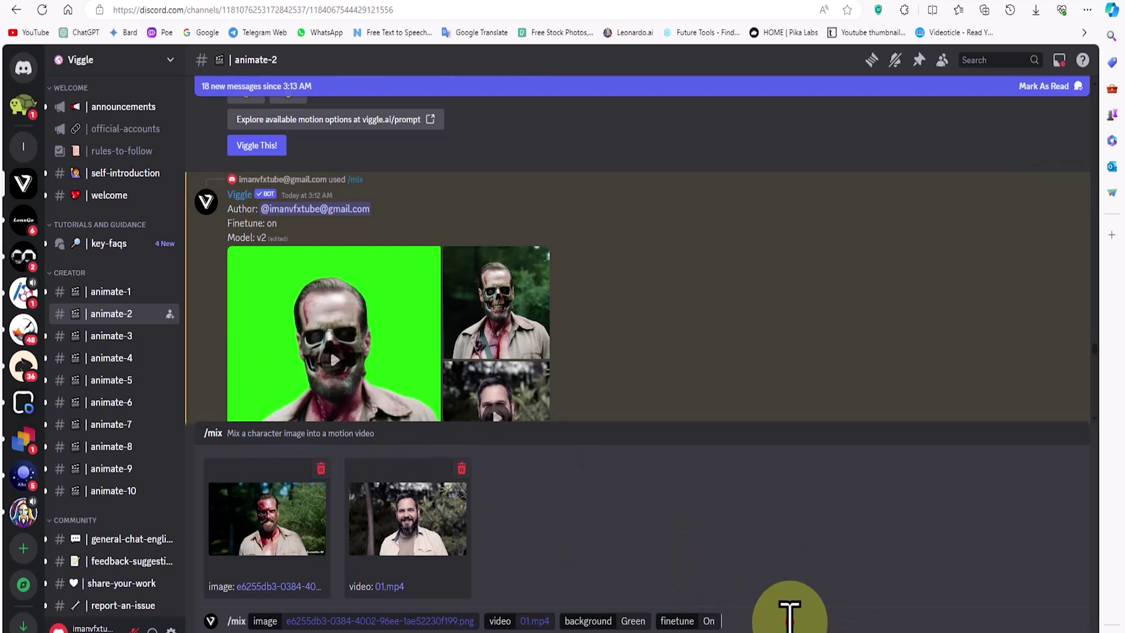
key(Return)
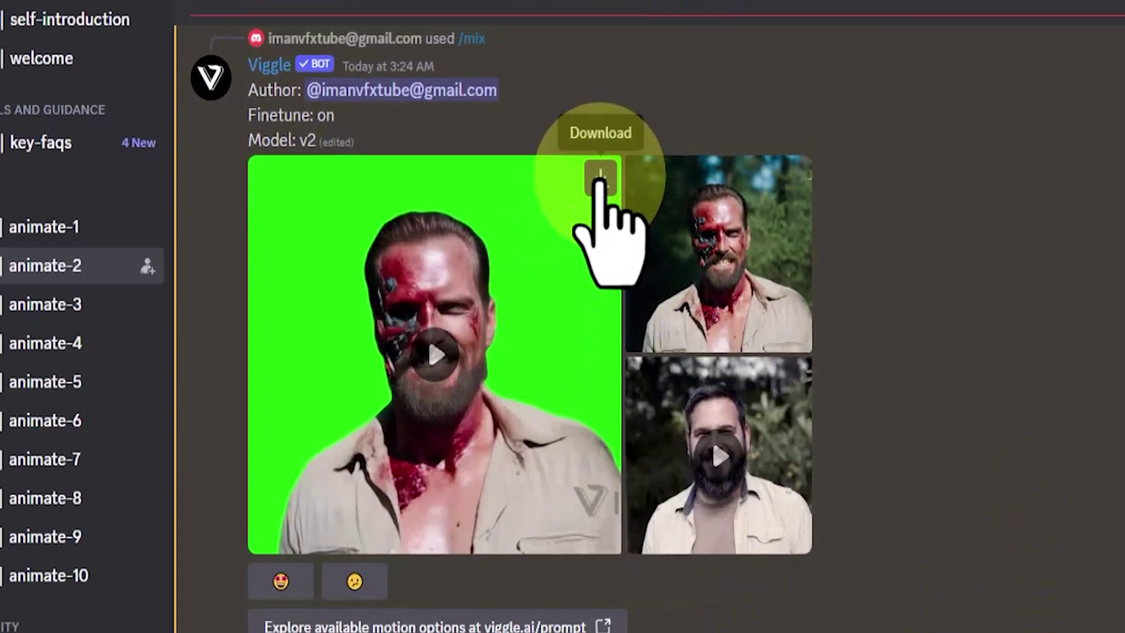
- Download the new green-screen terminator video from Viggle and import video-02.mp4 into the Premiere Pro project
click(429, 263)
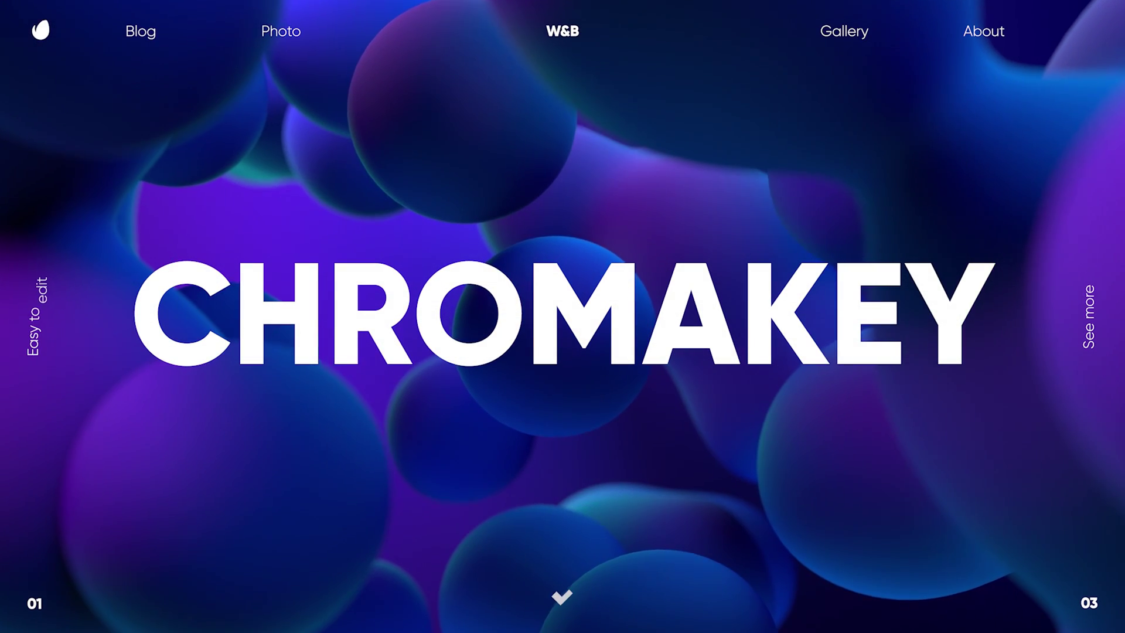
right_click(191, 240)
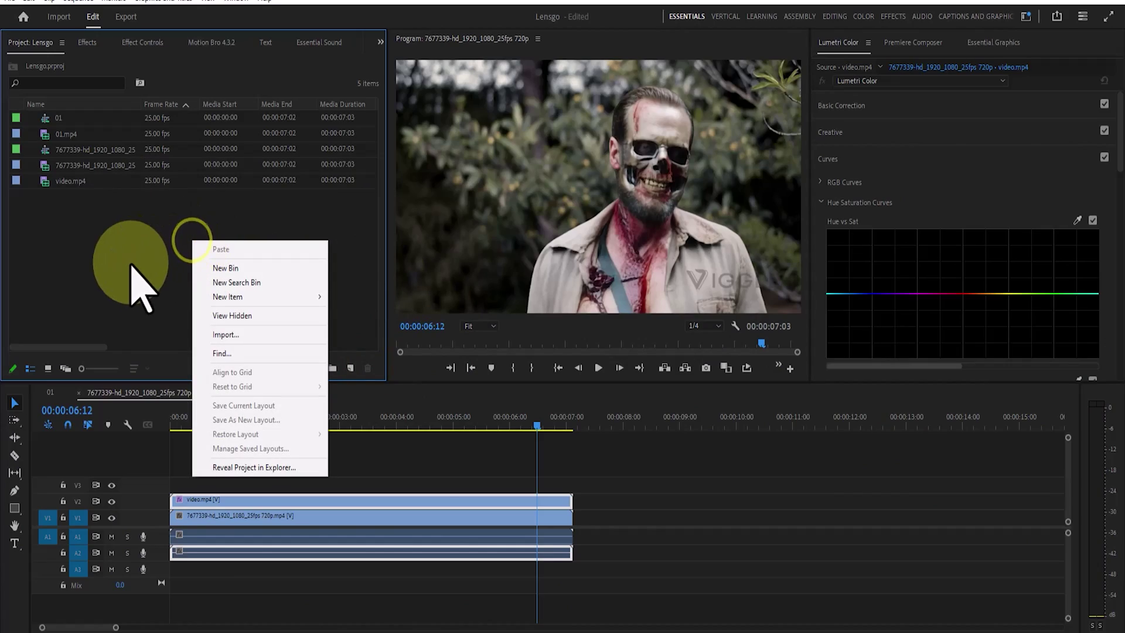
click(289, 337)
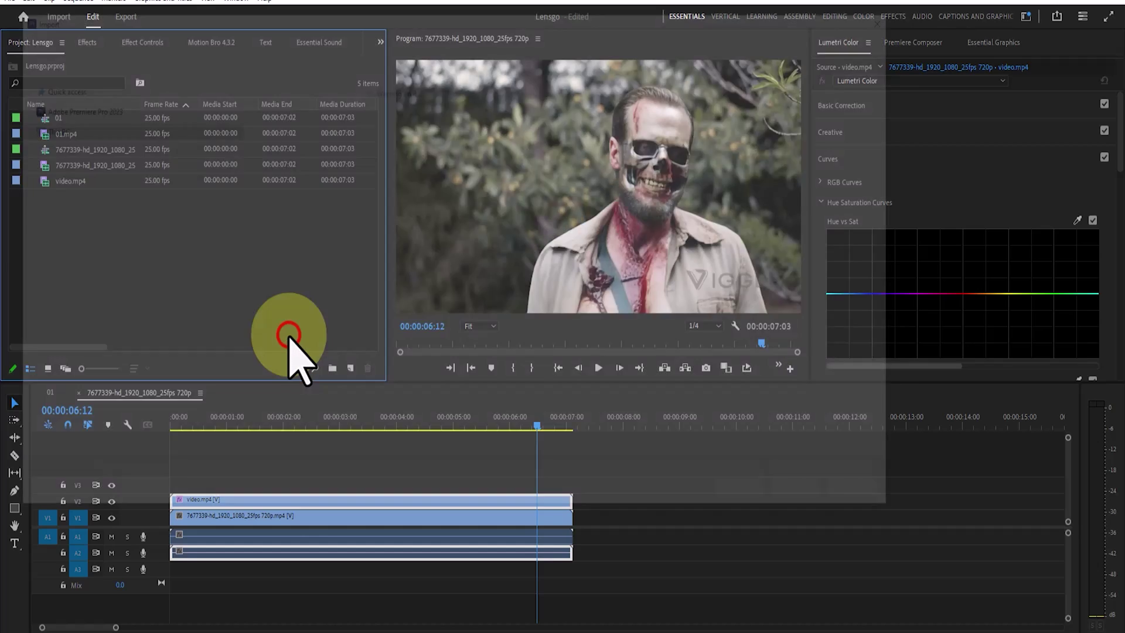
click(466, 230)
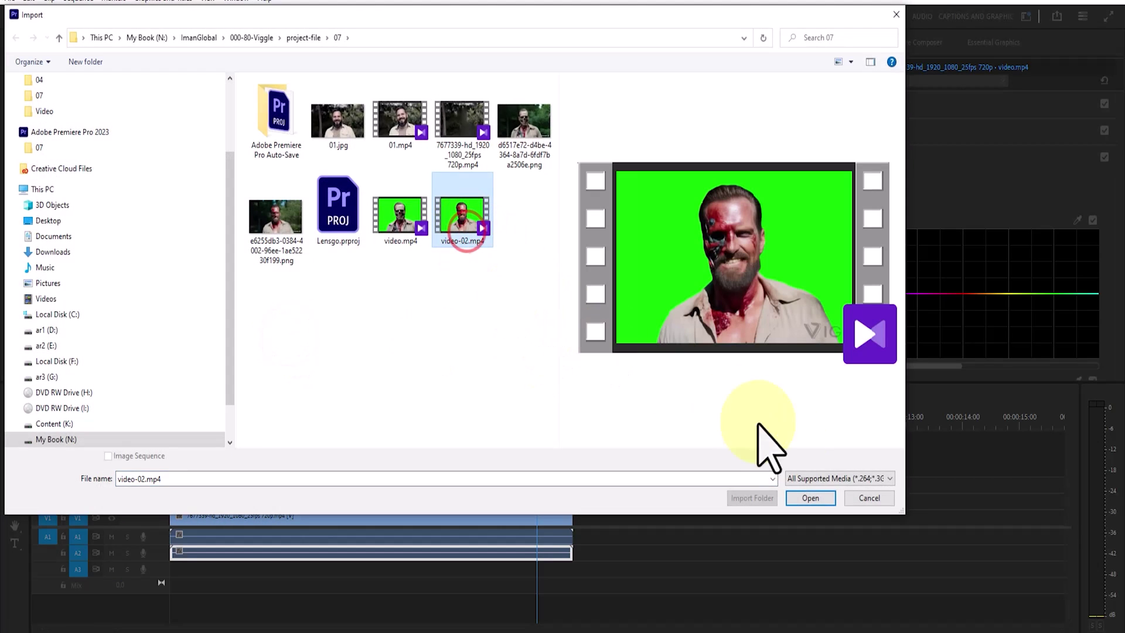
click(826, 501)
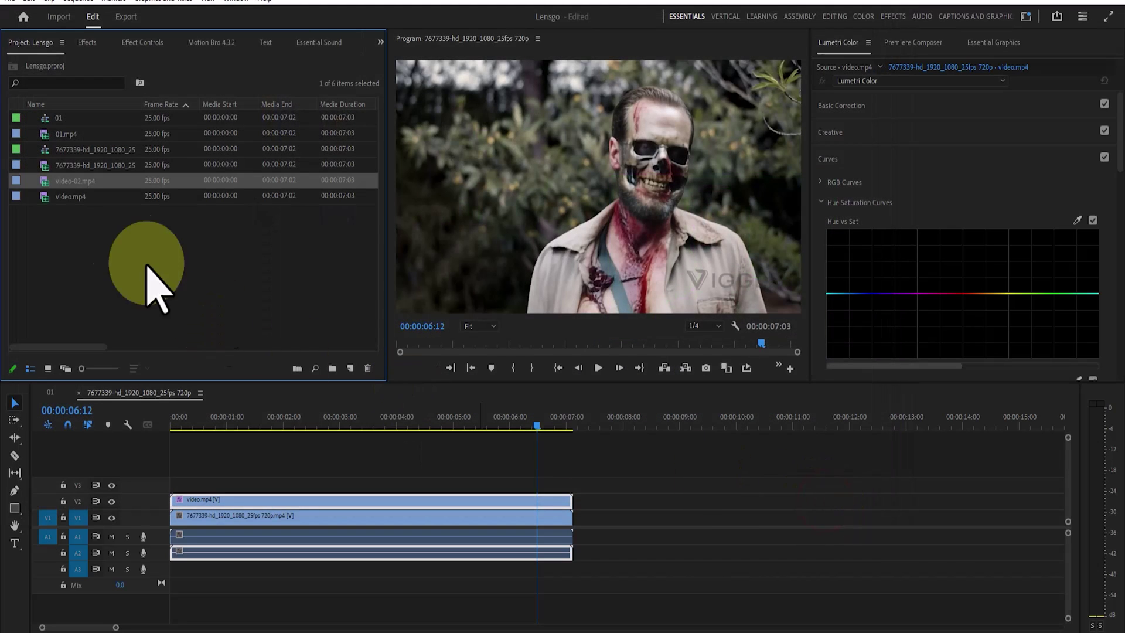
- Place video-02.mp4 at the start of track V3 and scale it to the frame size
drag(106, 177, 152, 483)
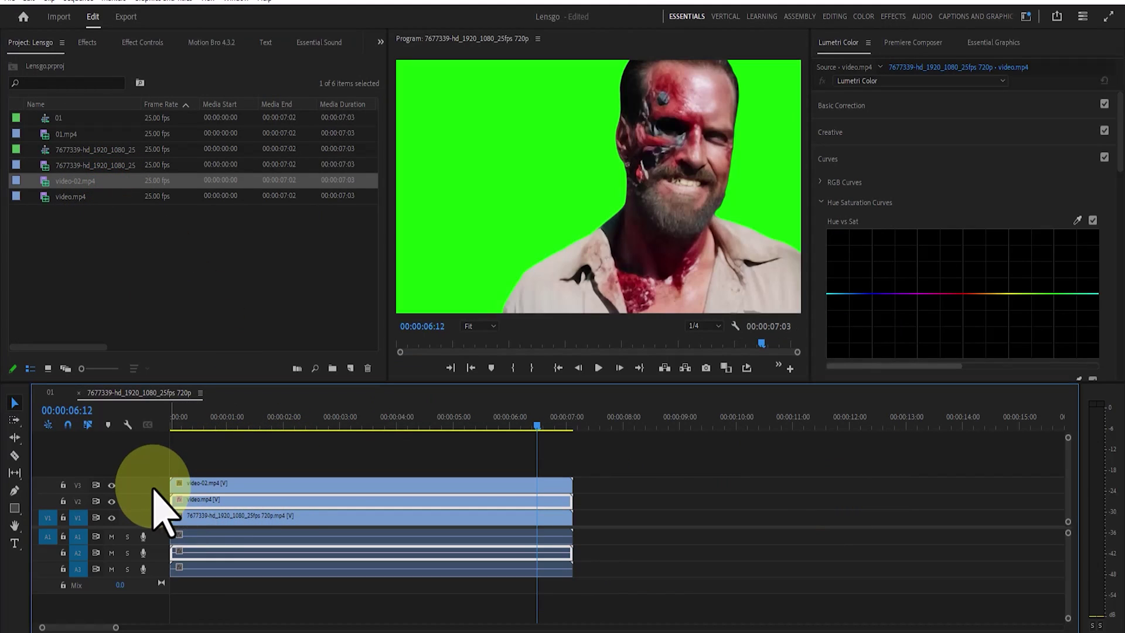
right_click(457, 484)
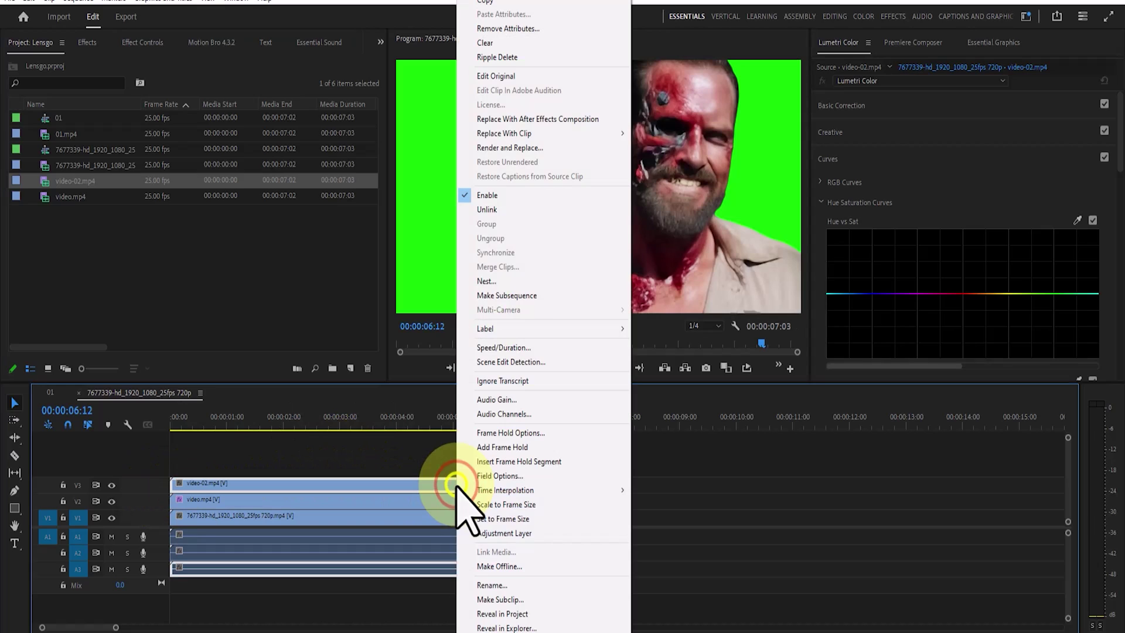
click(580, 507)
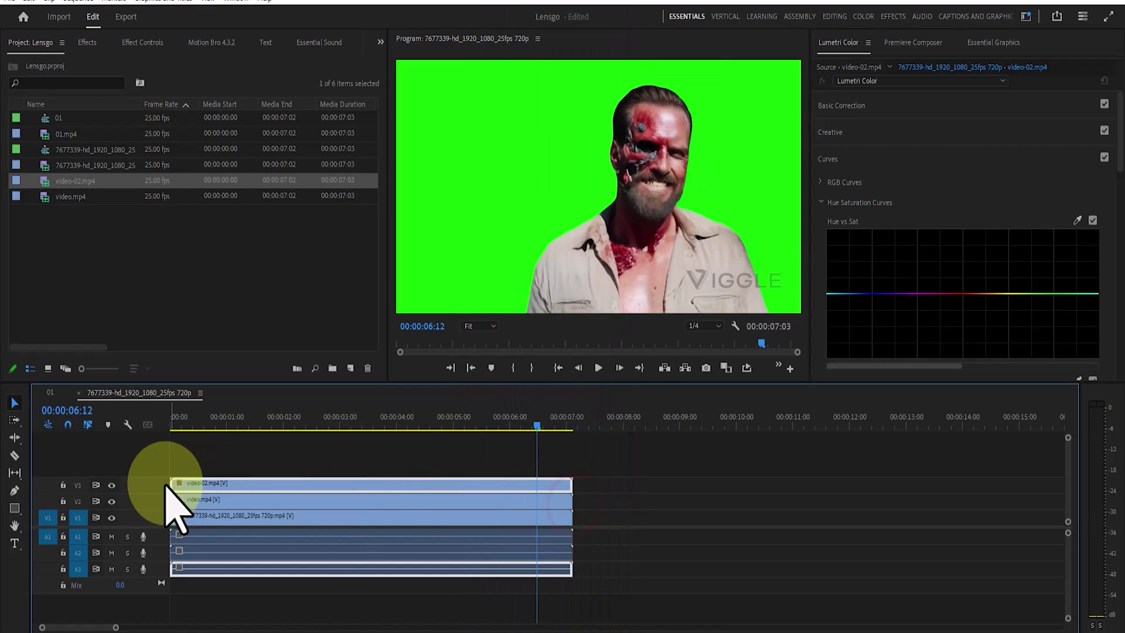
- Apply the Ultra Key effect to video-02.mp4 on V3 and sample the green background as its key color
click(91, 43)
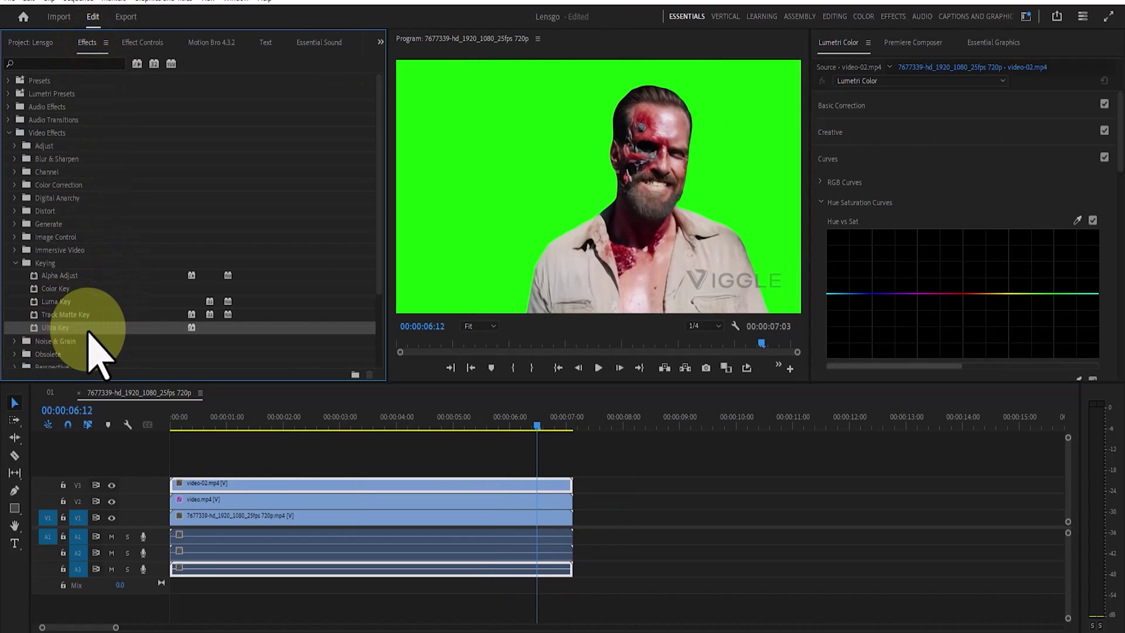
drag(88, 330, 297, 360)
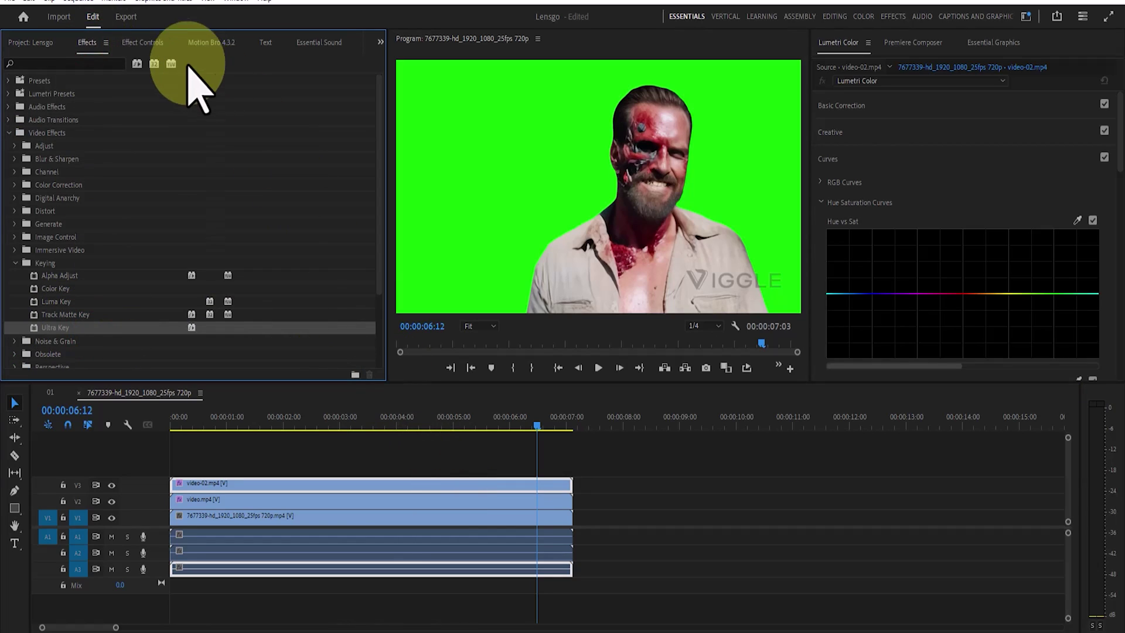
click(154, 43)
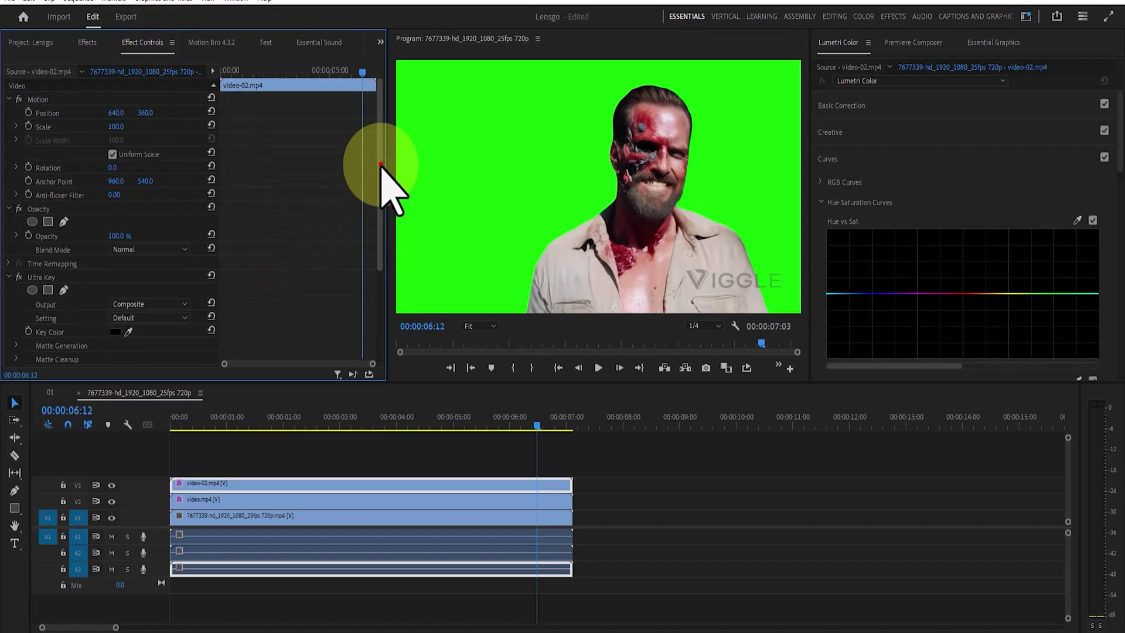
drag(381, 165, 382, 296)
click(46, 140)
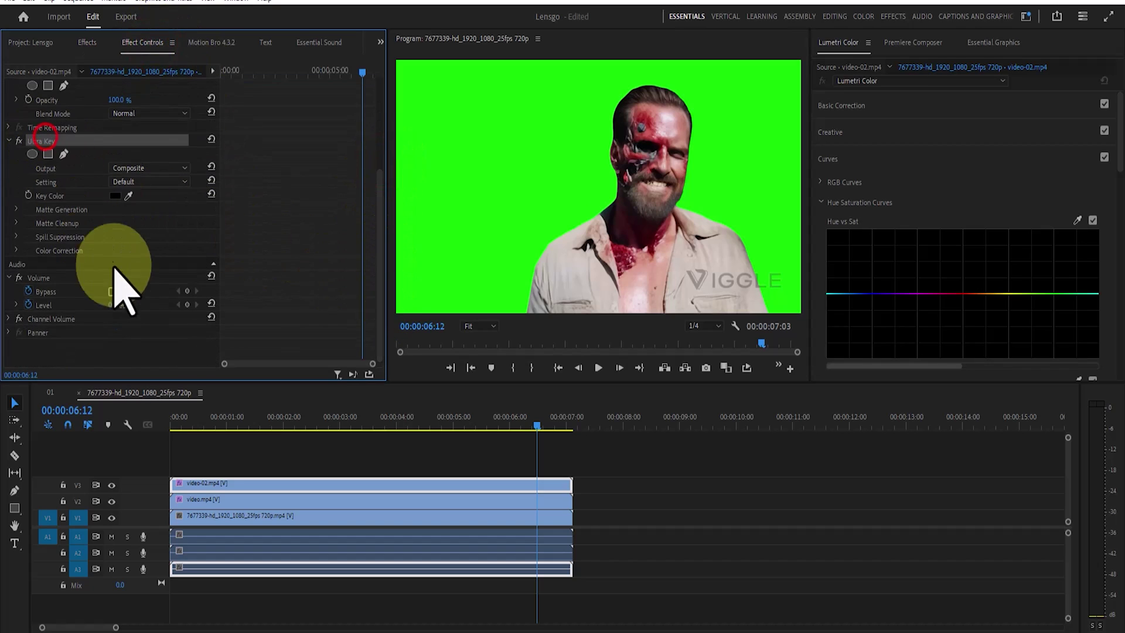
drag(132, 199, 459, 206)
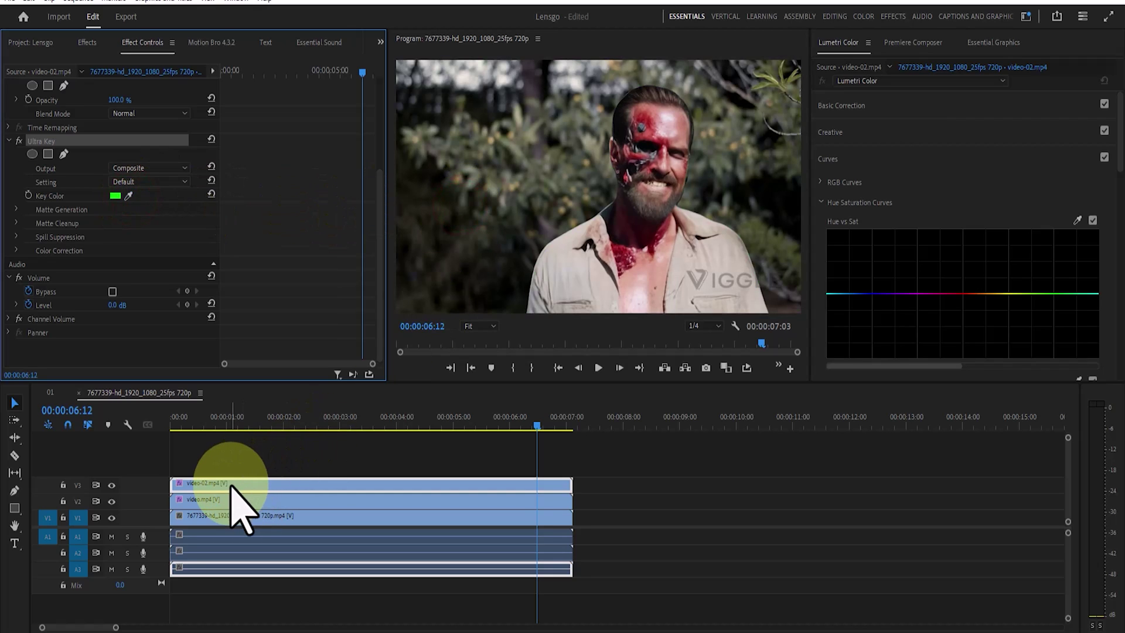
- Scrub through the sequence to check the keyed video-02.mp4 character over the inpainted background
click(230, 484)
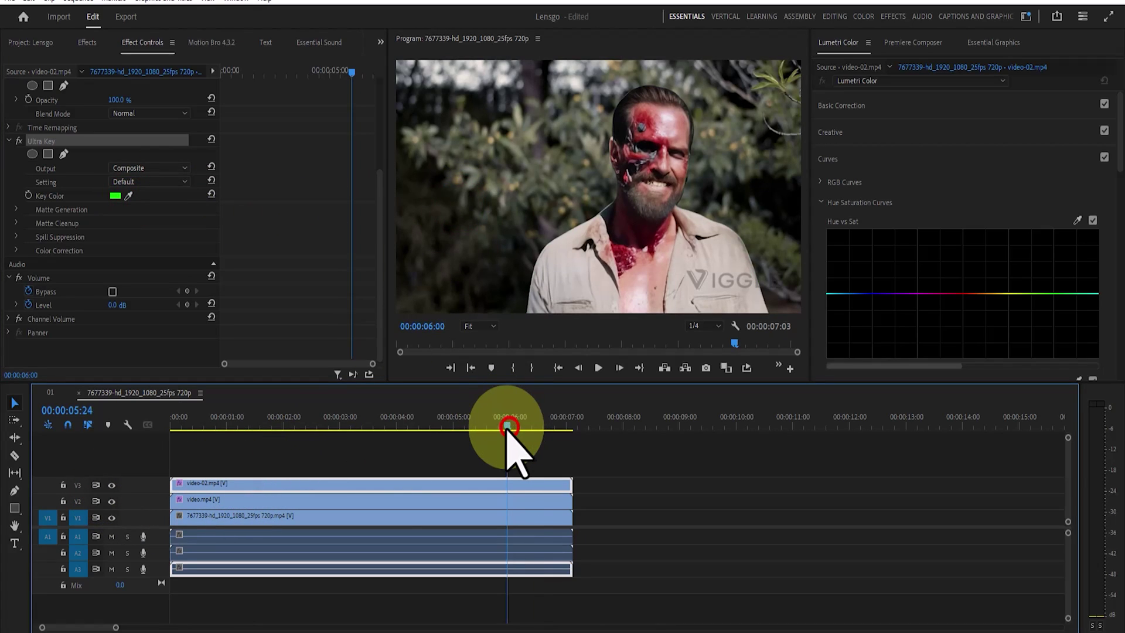
drag(508, 426, 274, 427)
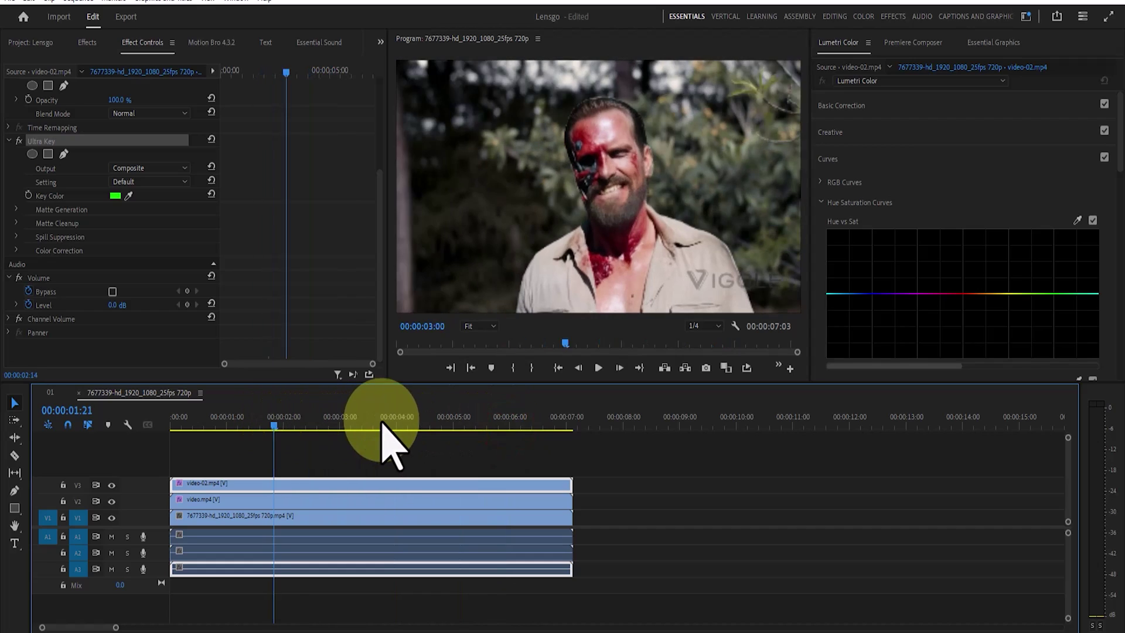
click(416, 424)
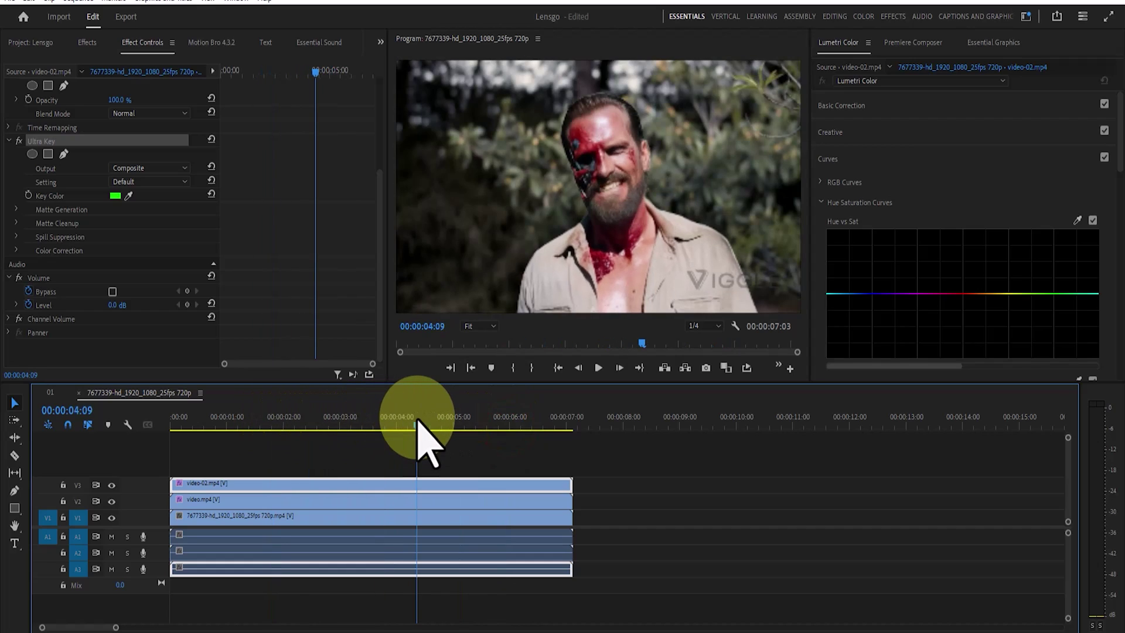
- Compare the characters by toggling V2 and V3 visibility, leave V2 hidden and V3 shown, and play the sequence from the start
click(112, 485)
click(111, 501)
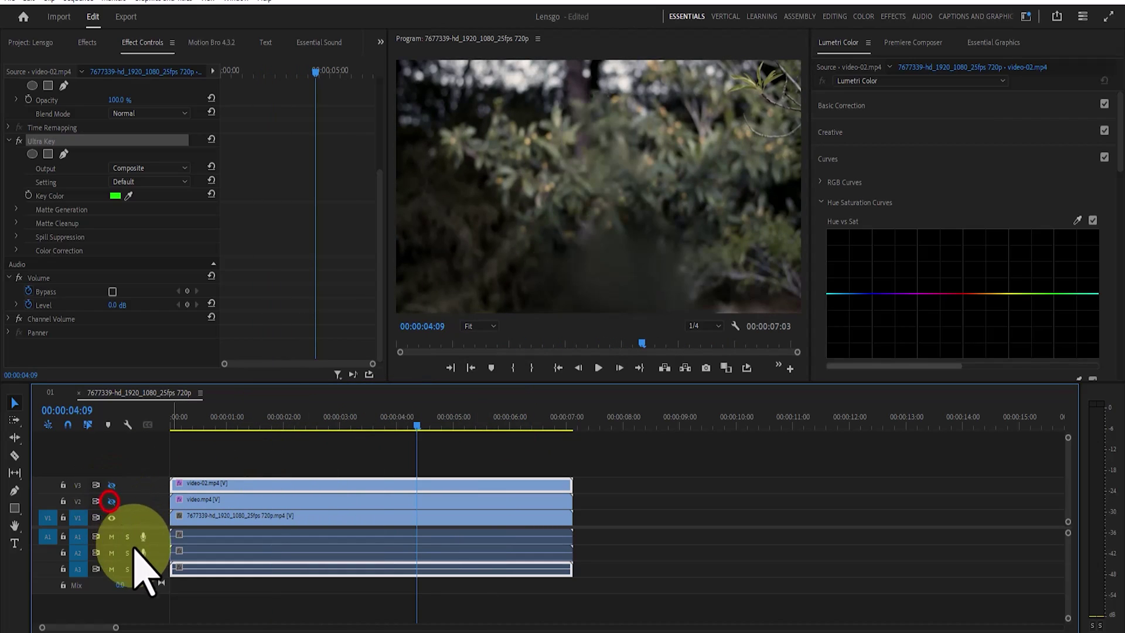
click(112, 501)
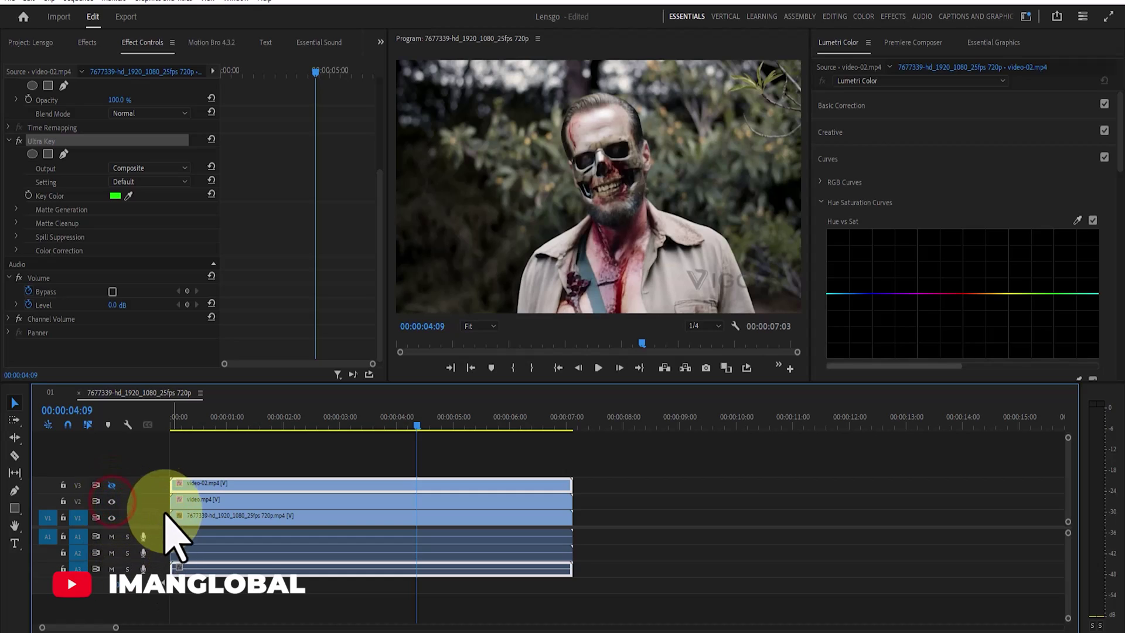
click(111, 518)
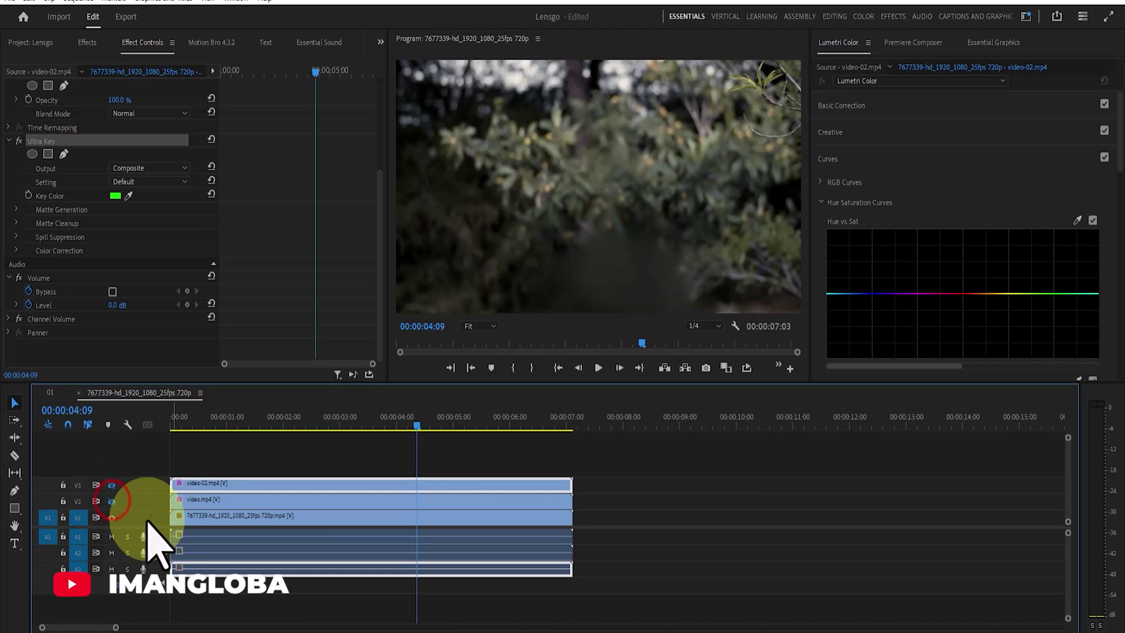
click(114, 486)
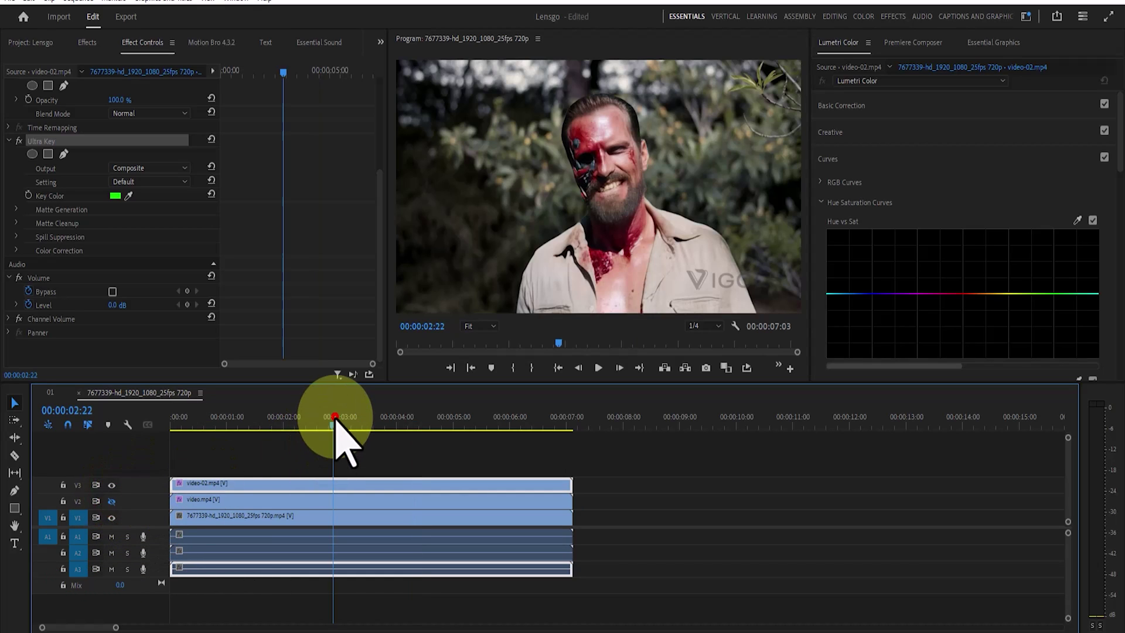
drag(335, 417, 166, 420)
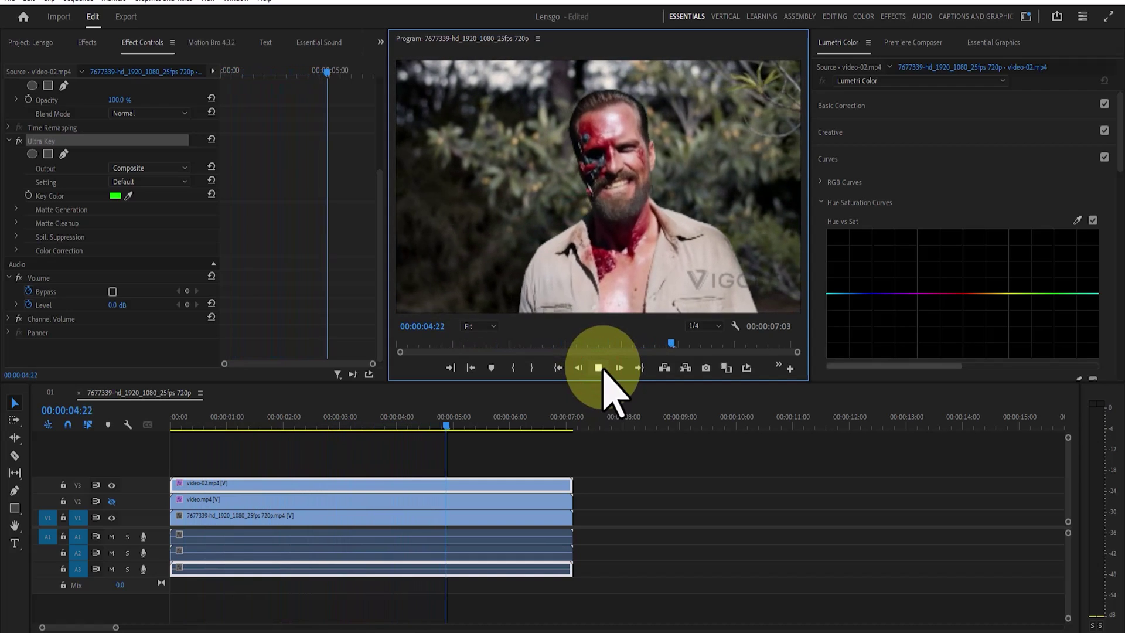
click(600, 368)
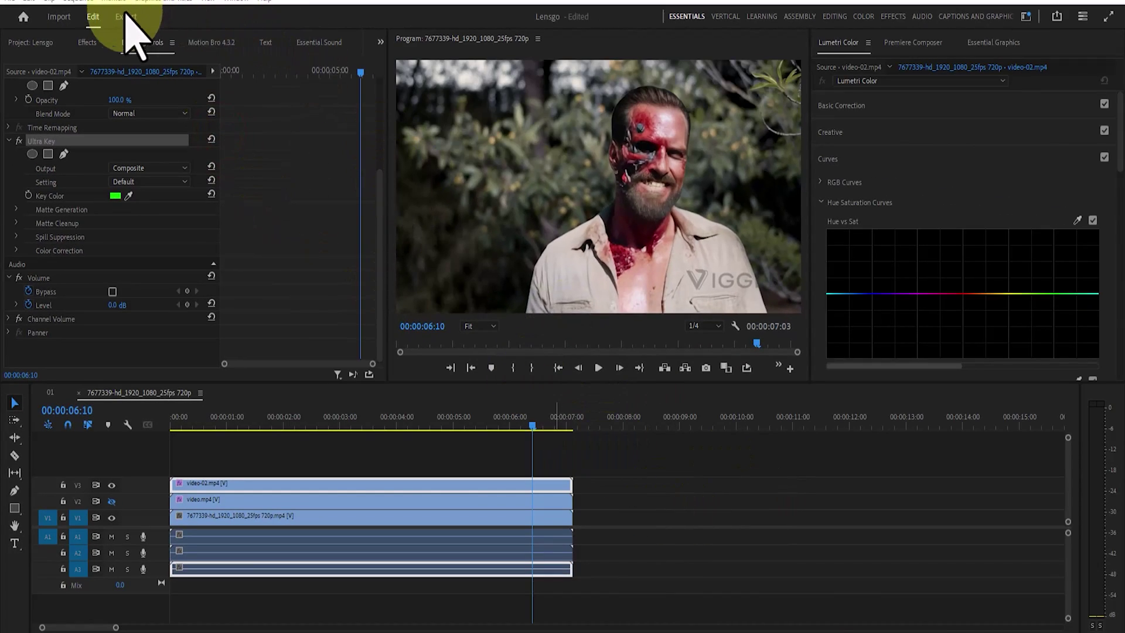
- Set up the sequence export with file name 01_1.mp4 and the project-file\07 folder as its location
click(141, 18)
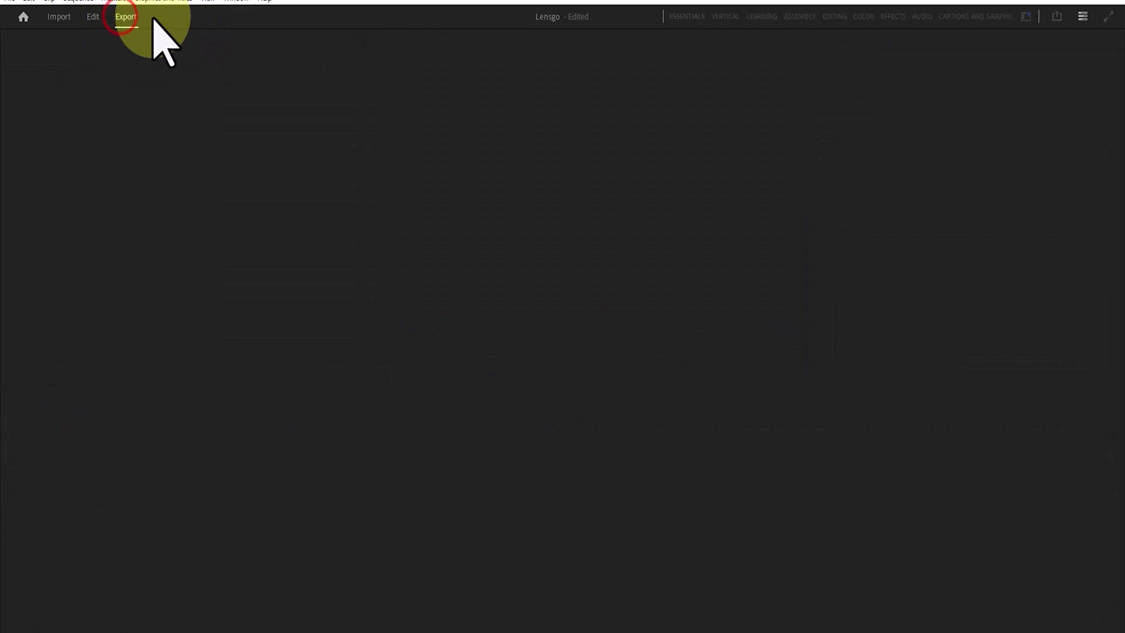
click(390, 78)
text(01_1.mp4)
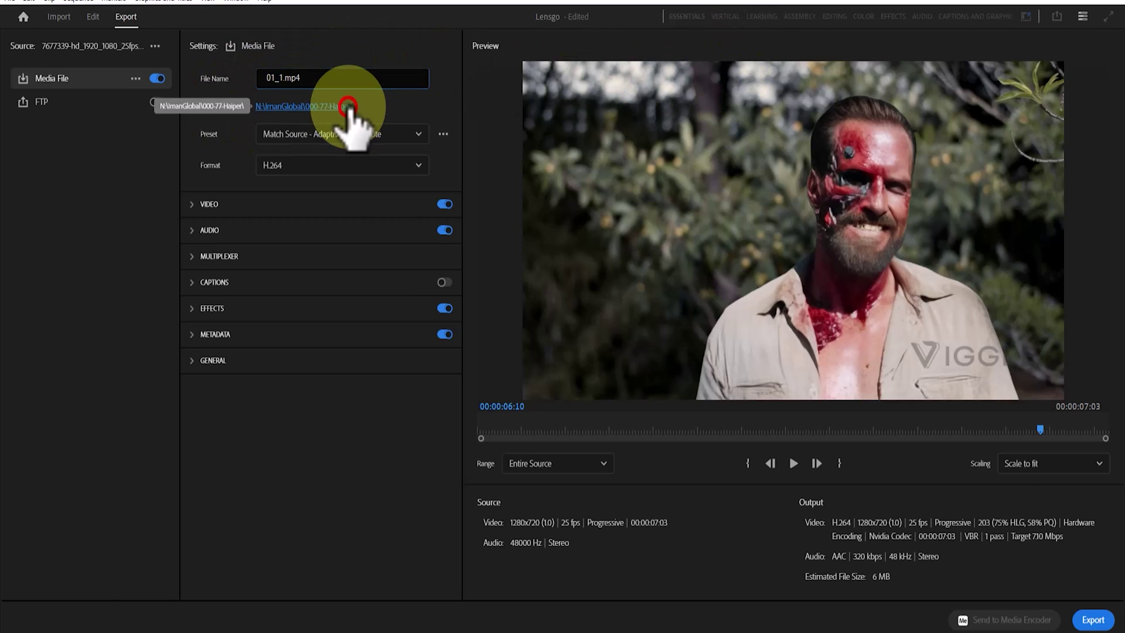
click(347, 106)
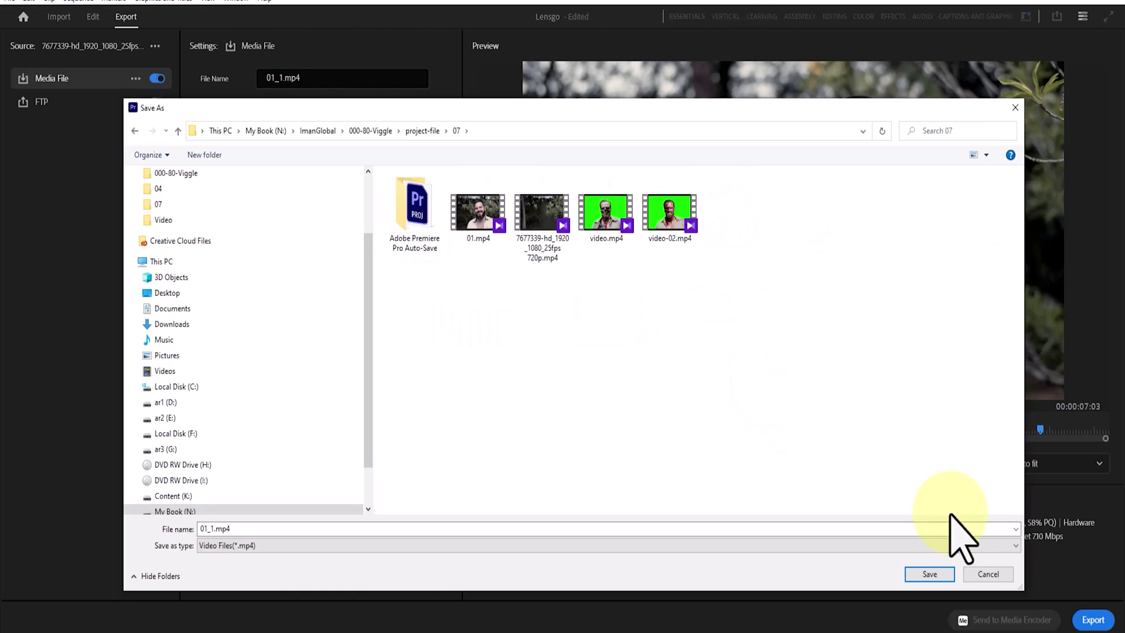
click(948, 574)
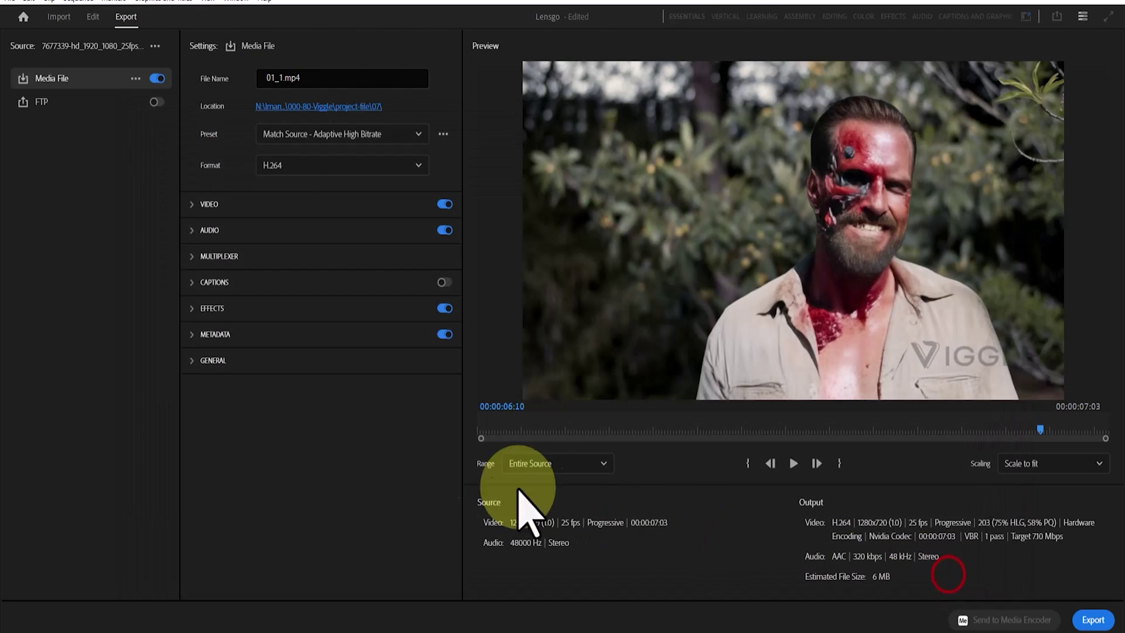
- Choose the High Quality 1080p HD export preset and keep H.264 as the format
click(407, 139)
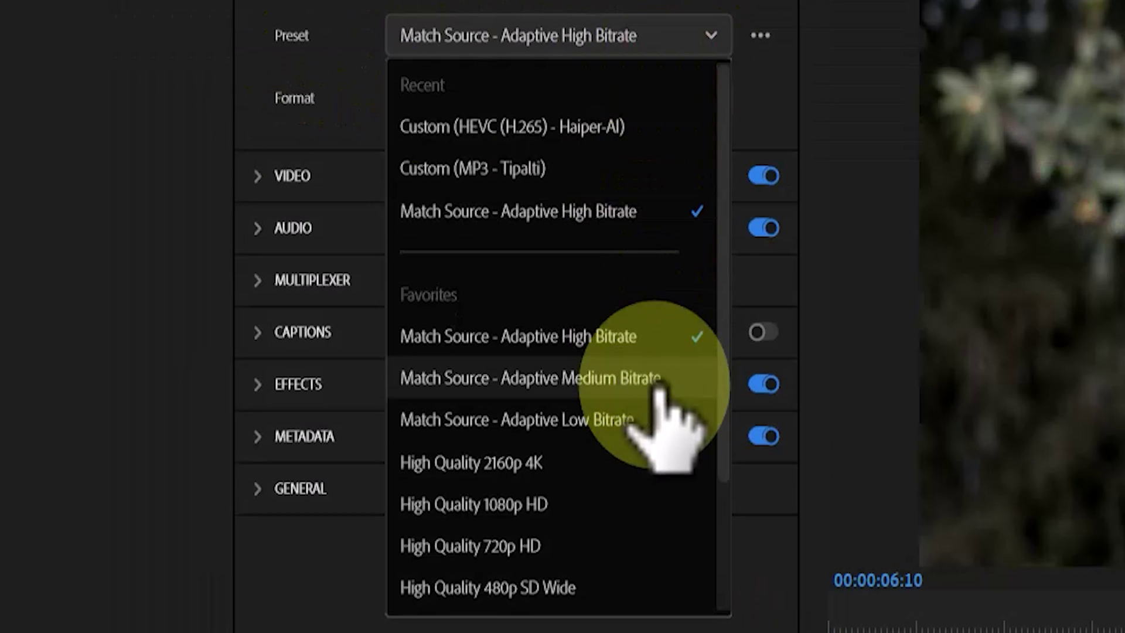
scroll(662, 411, down, 1)
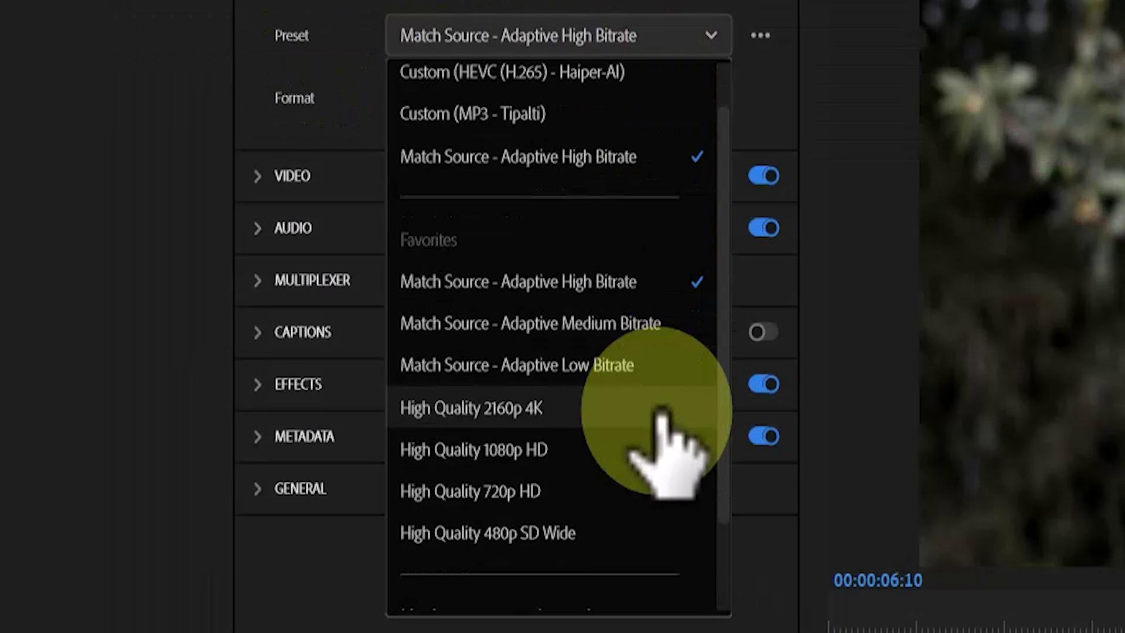
click(672, 452)
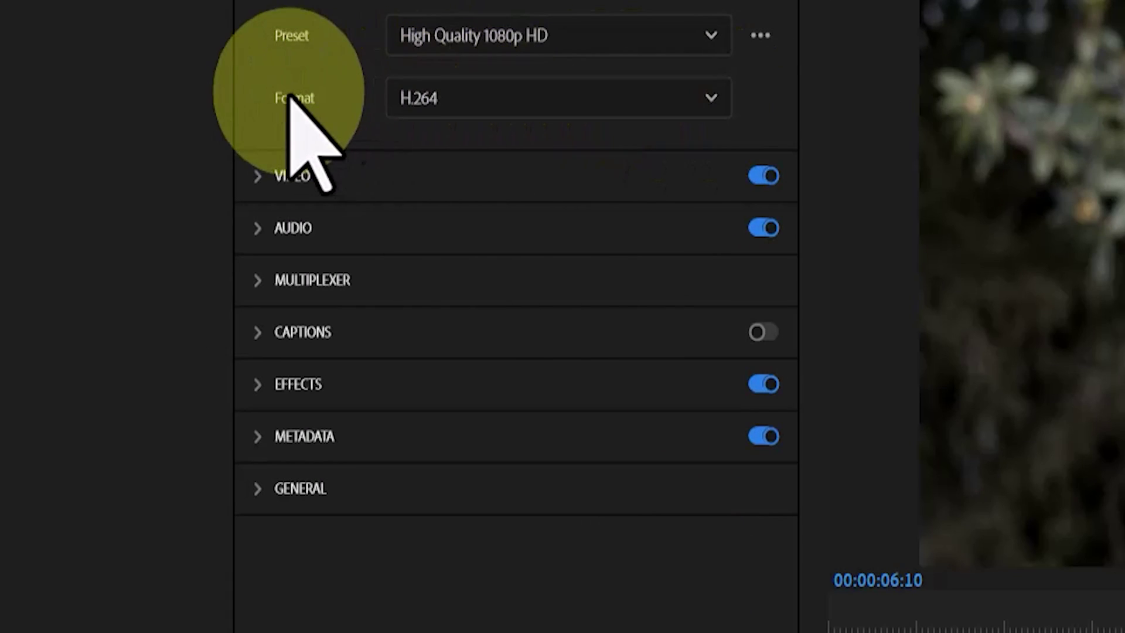
click(711, 98)
scroll(545, 498, down, 3)
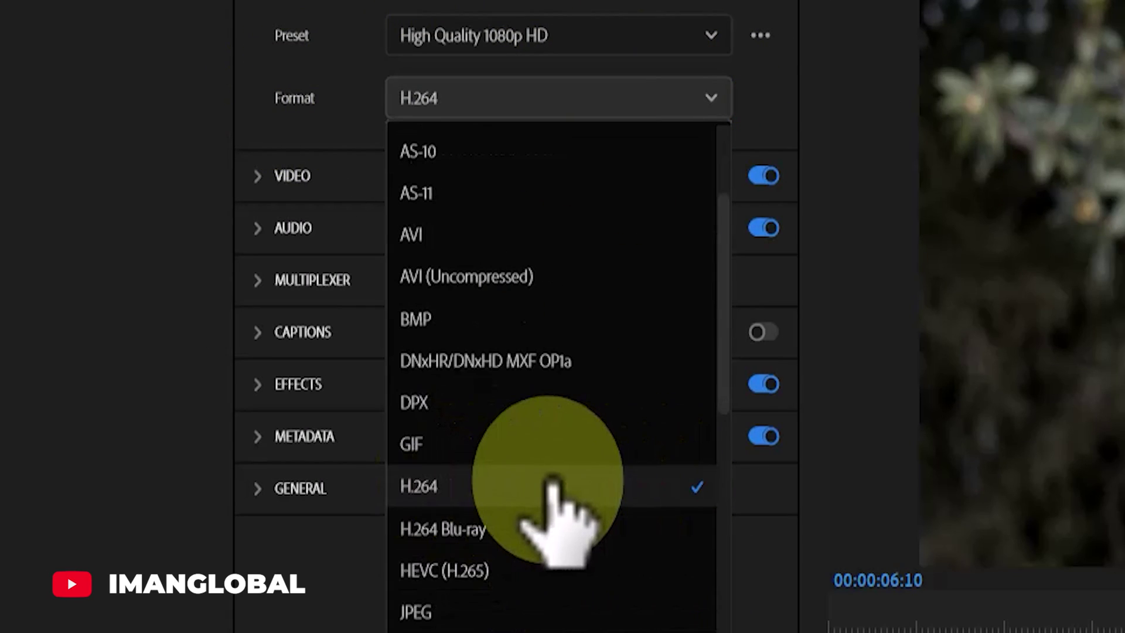
click(777, 88)
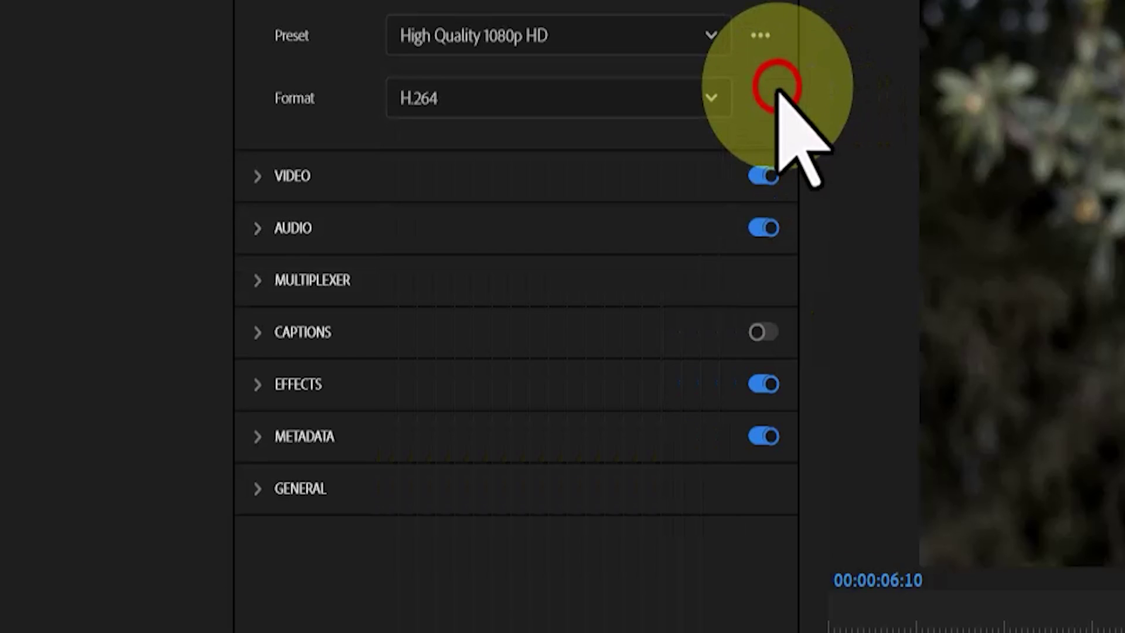